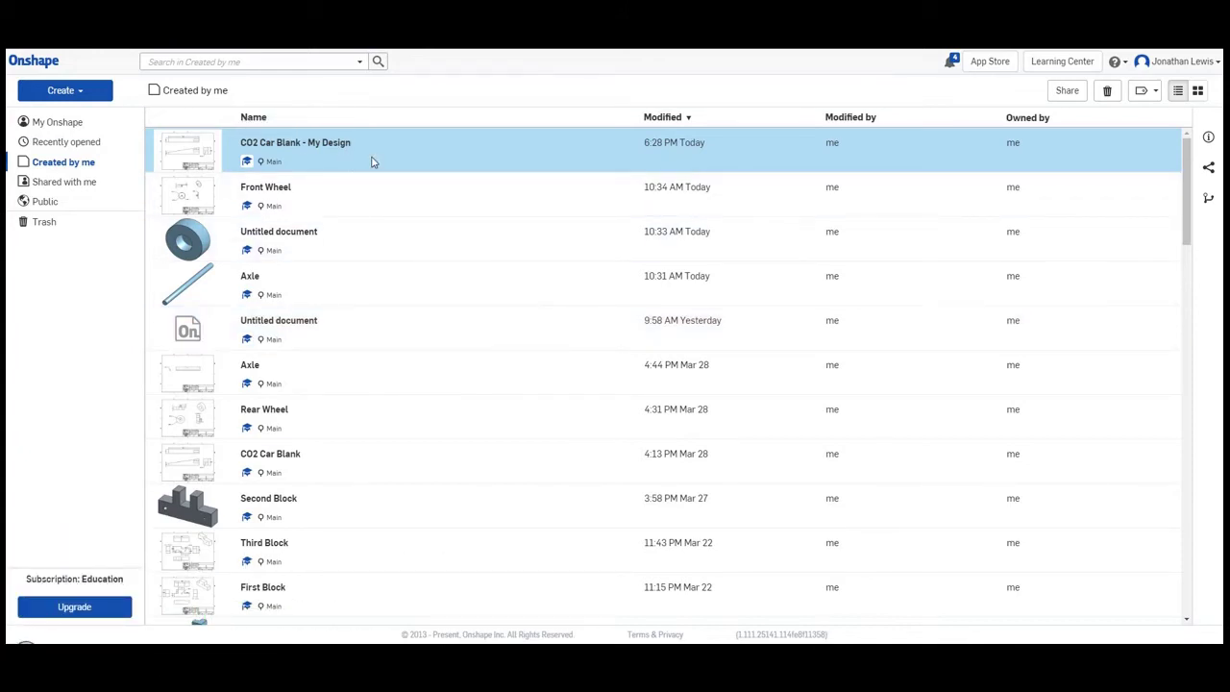
Open the CO2 Car Blank - My Design document and create a new assembly in it.
double_click(373, 163)
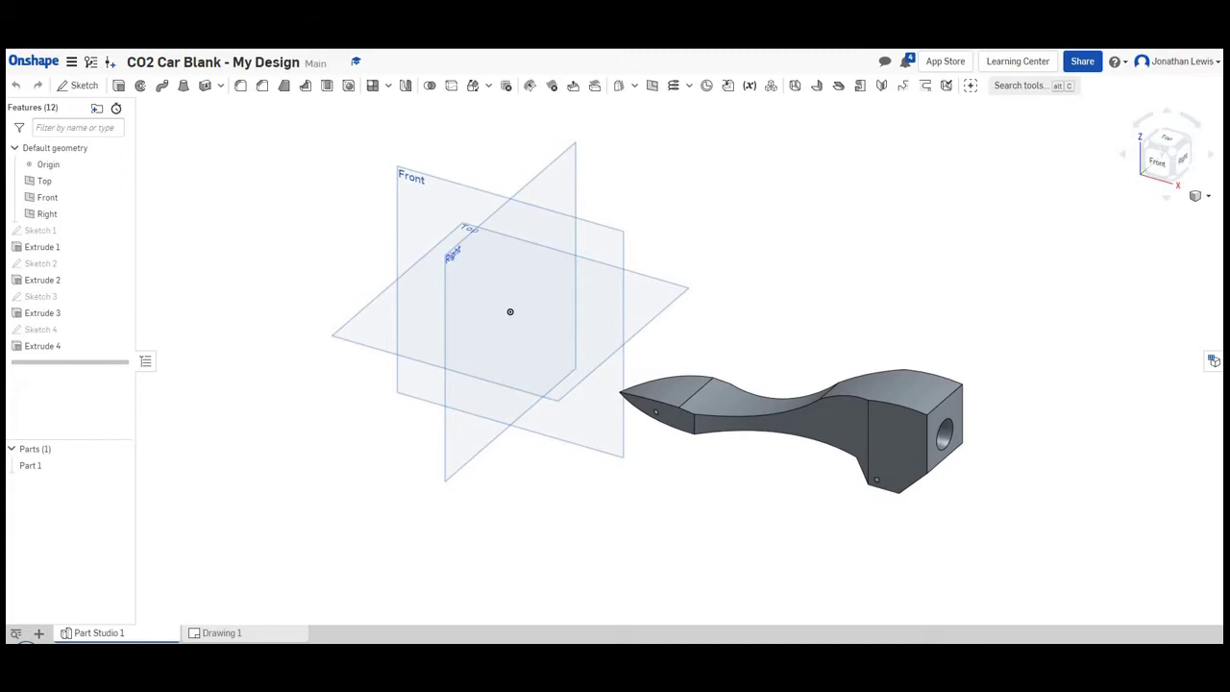
left_click(40, 633)
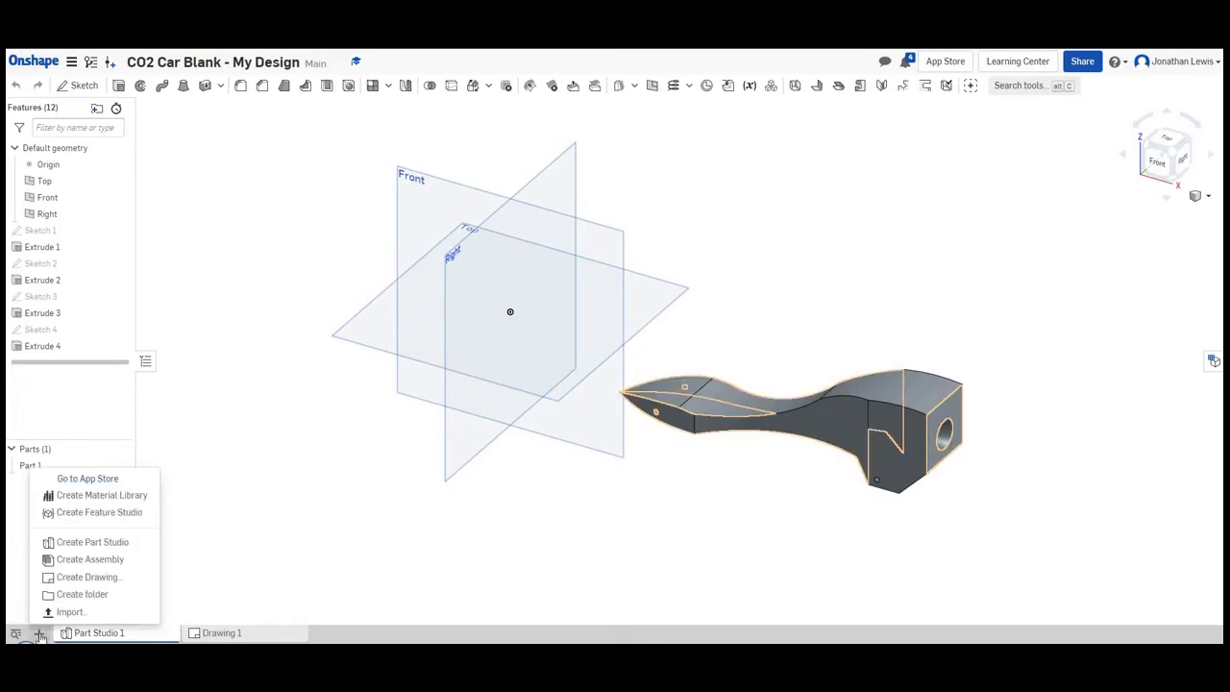
left_click(81, 566)
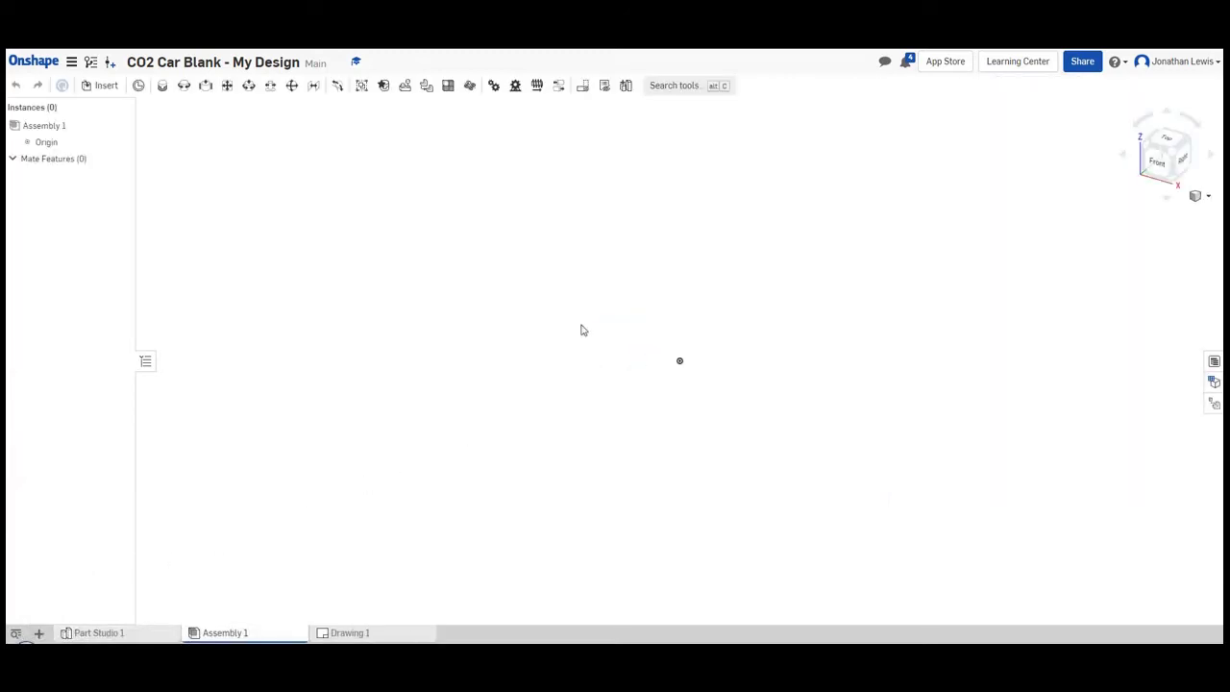
Insert the car body, Part 1 from Part Studio 1 of the current document, into the assembly.
left_click(100, 87)
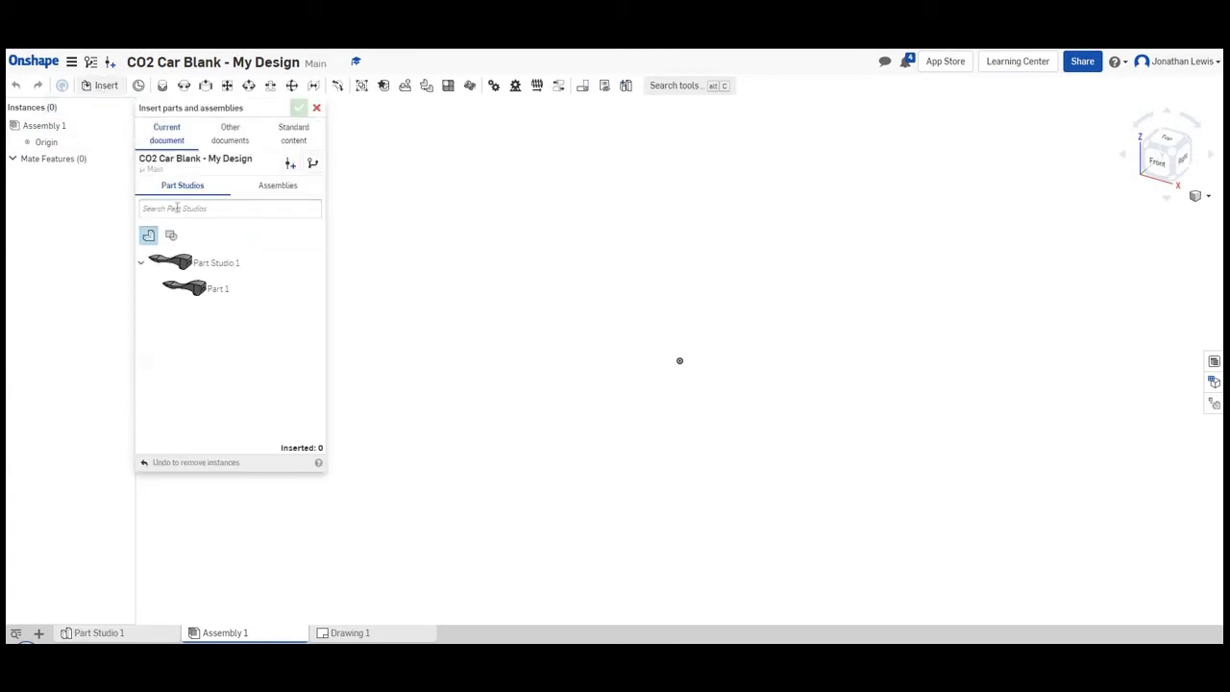
left_click(197, 292)
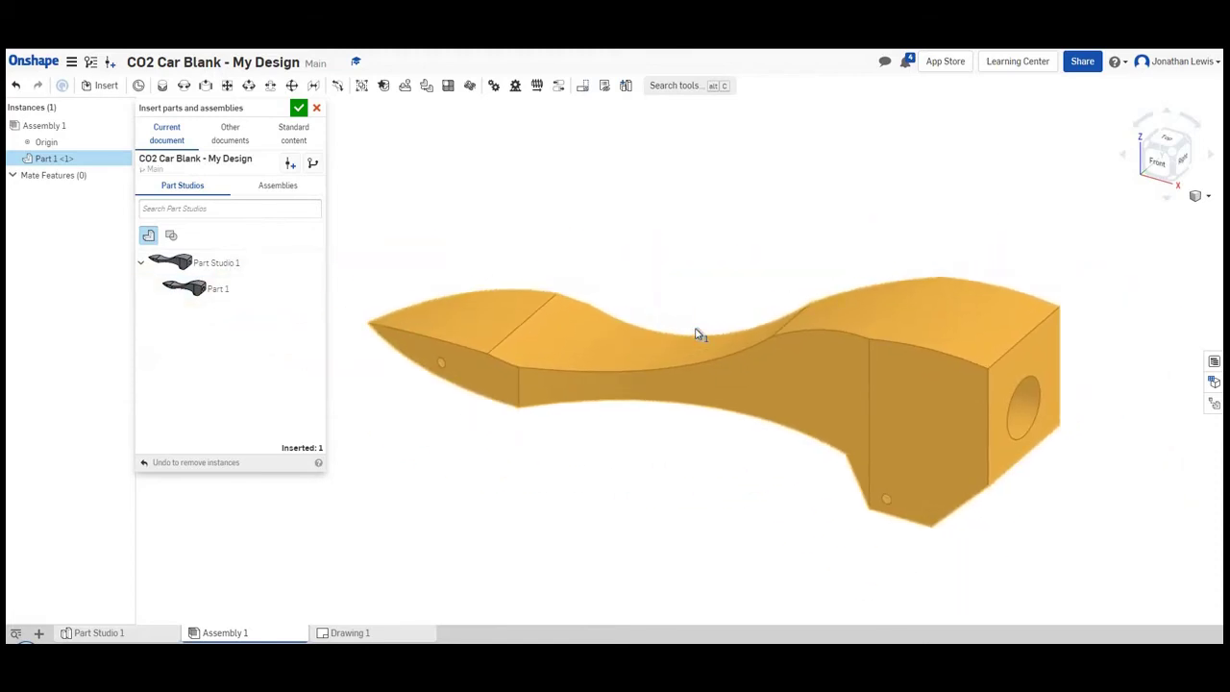
left_click(675, 255)
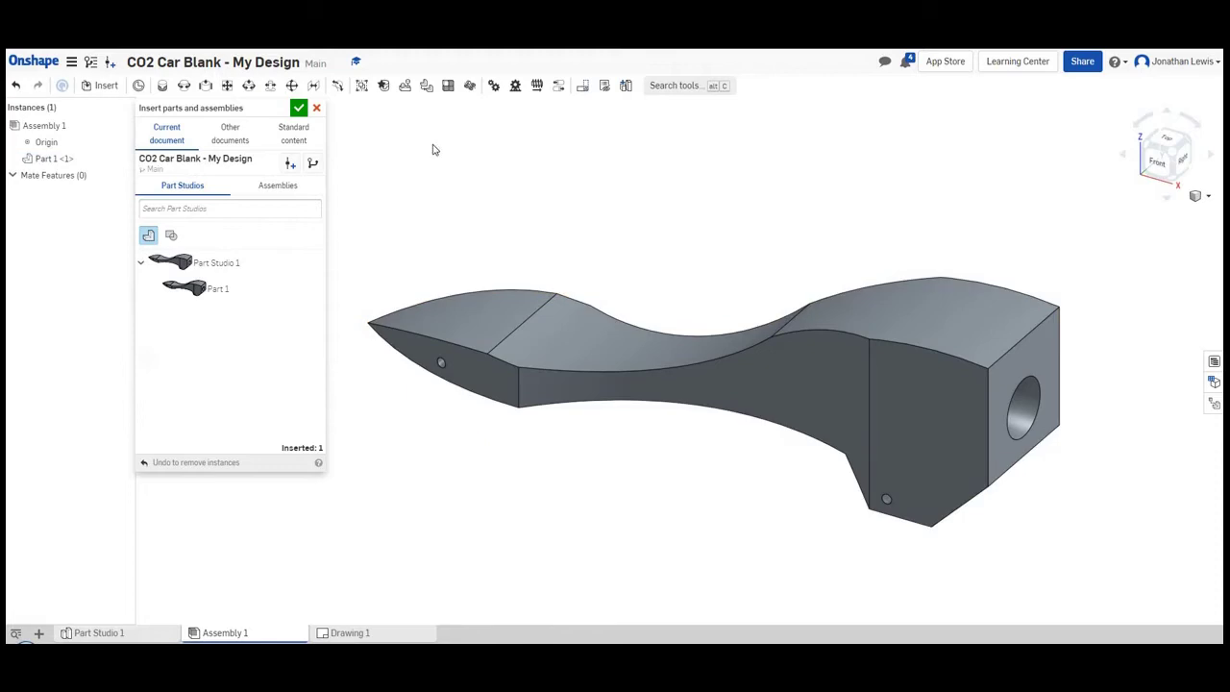
left_click(299, 109)
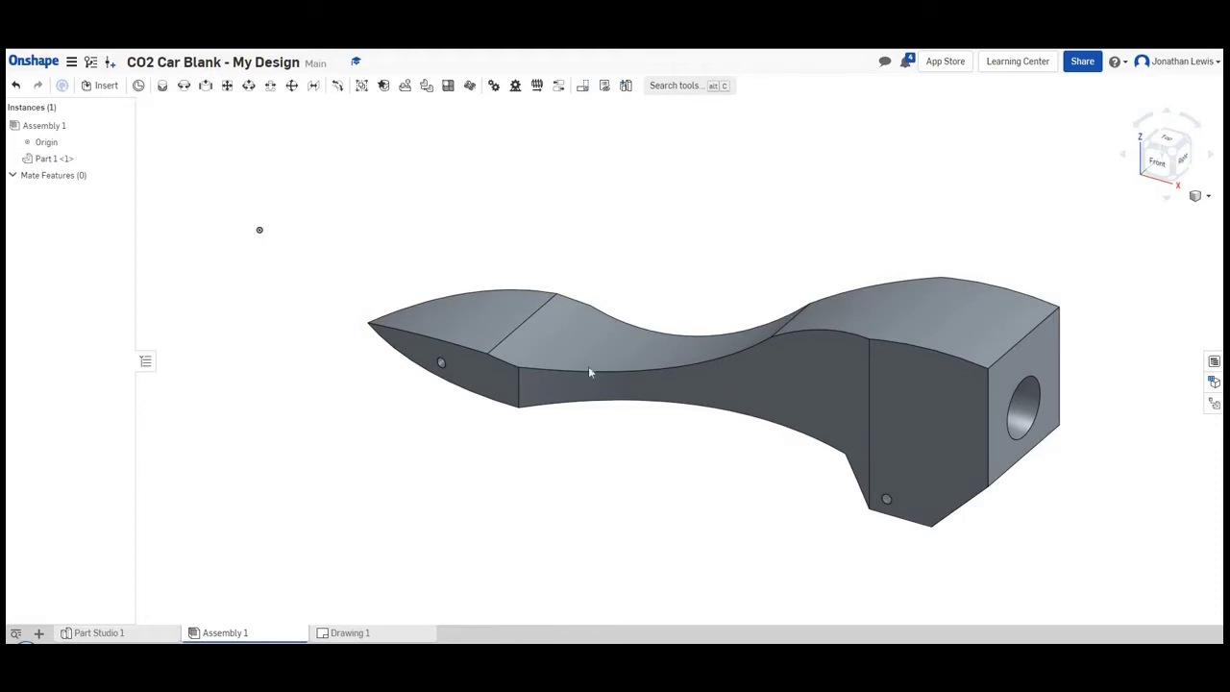
Insert Part 1 from the self-created Axle document and place it beside the rear of the car body.
scroll(605, 365, "down", 3)
scroll(626, 356, "up", 5)
scroll(663, 327, "down", 5)
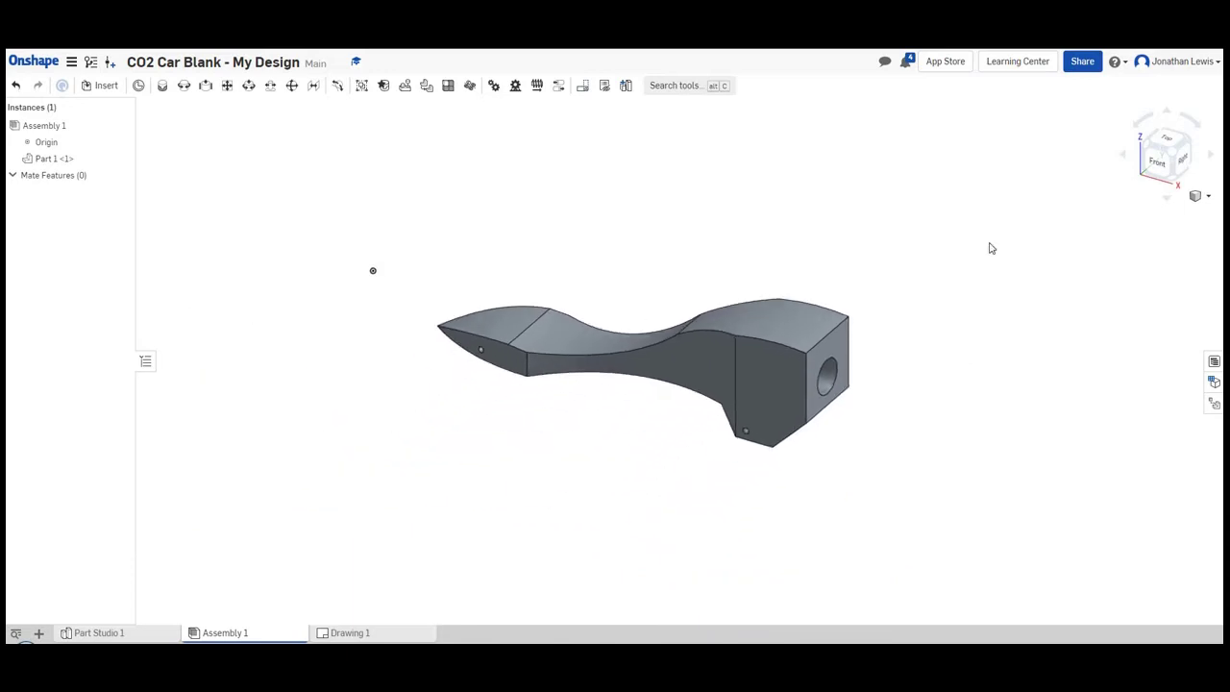
right_click_drag(929, 269, 1115, 197)
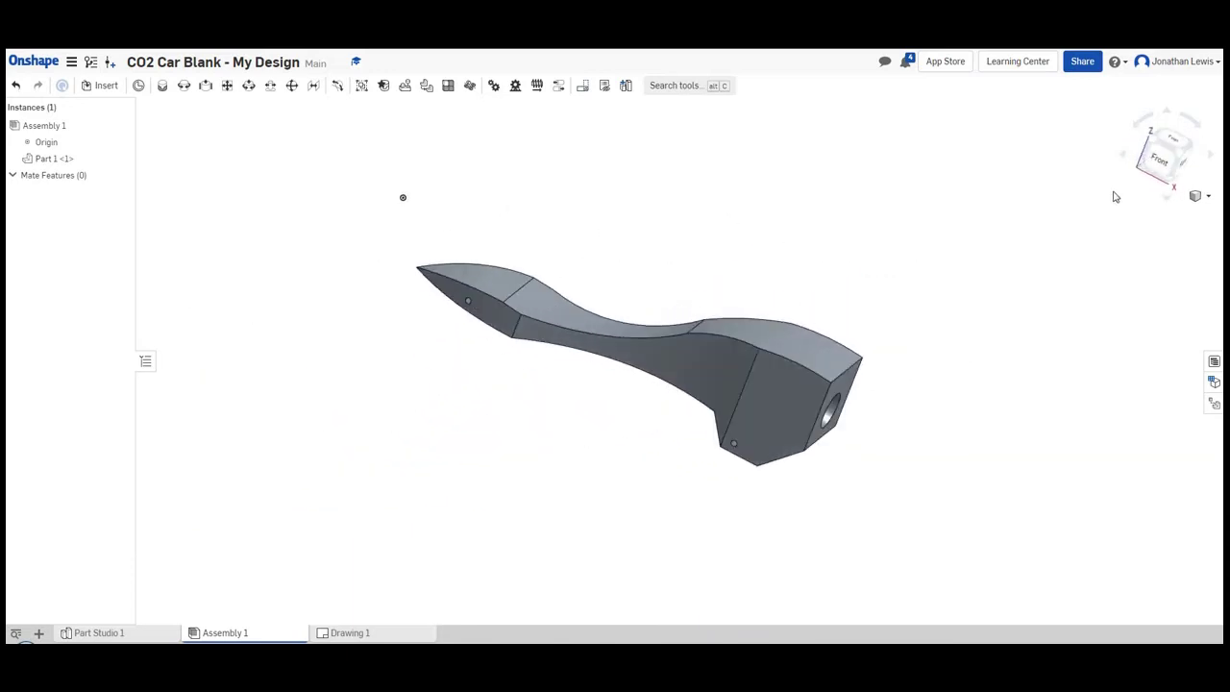
left_click(1153, 140)
middle_click_drag(834, 304, 764, 342)
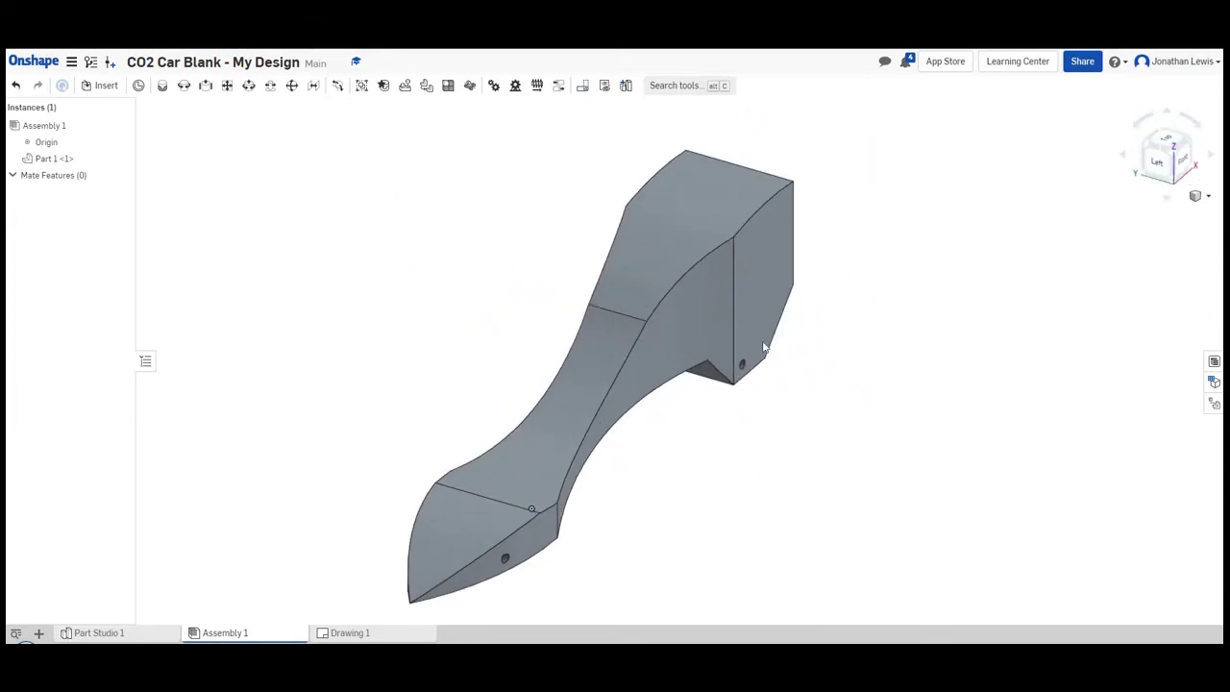
left_click(99, 87)
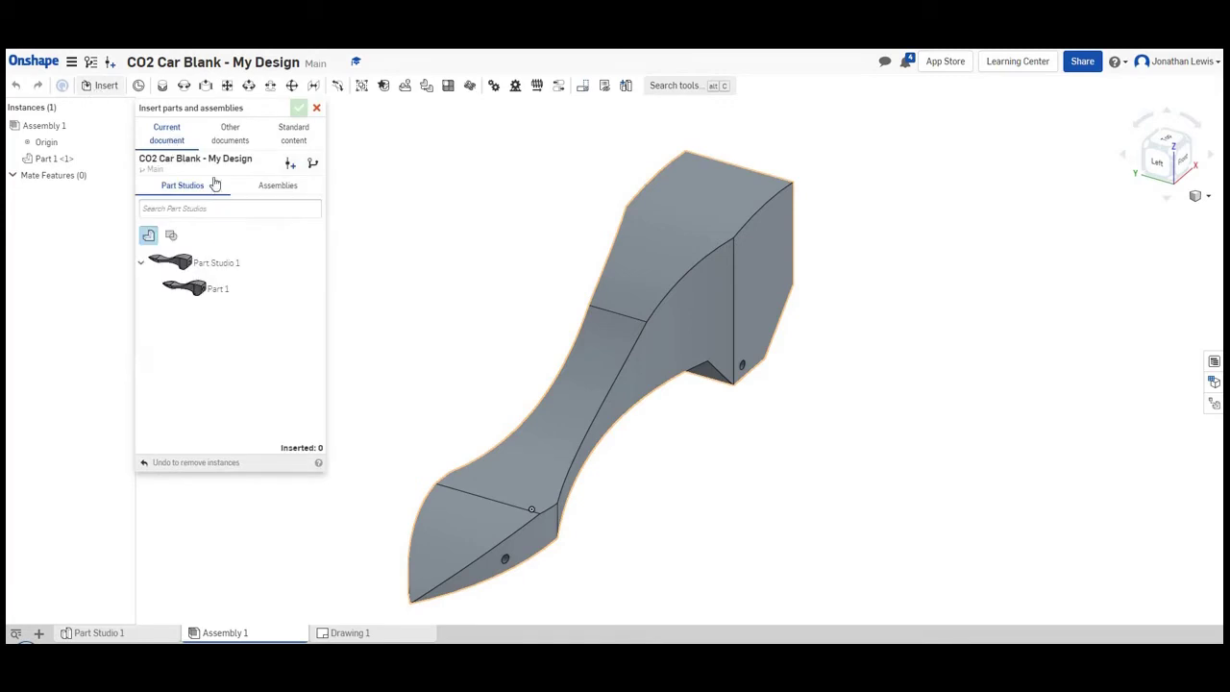
left_click(233, 141)
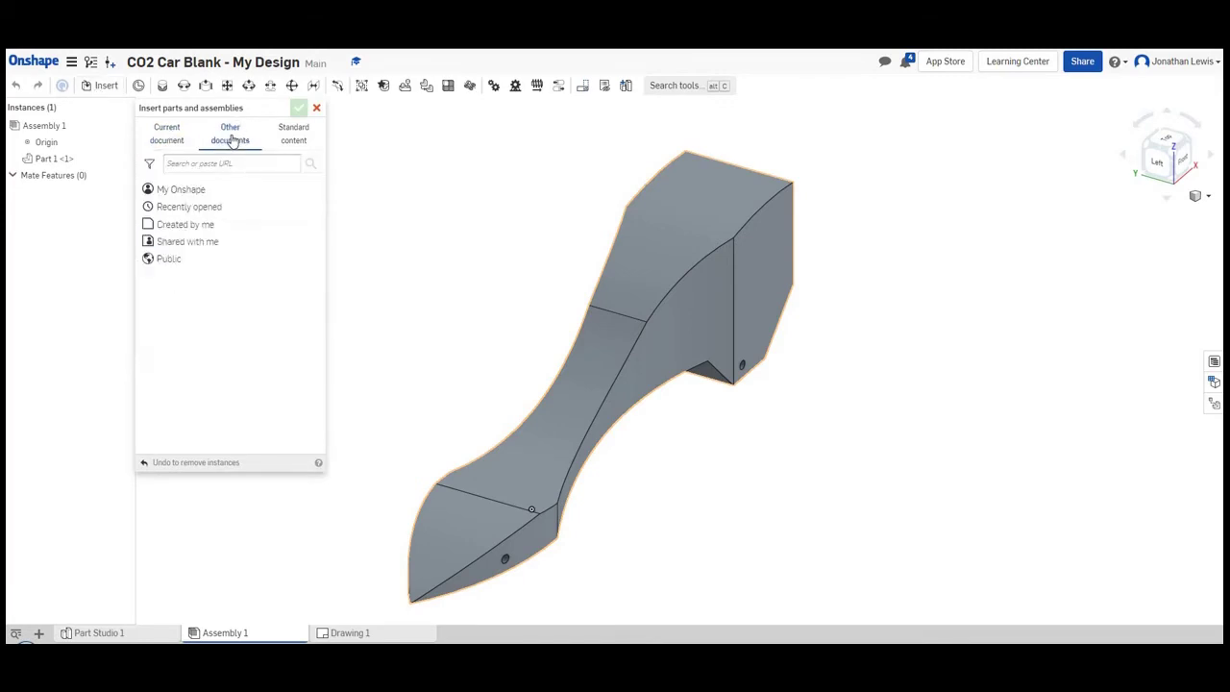
left_click(177, 231)
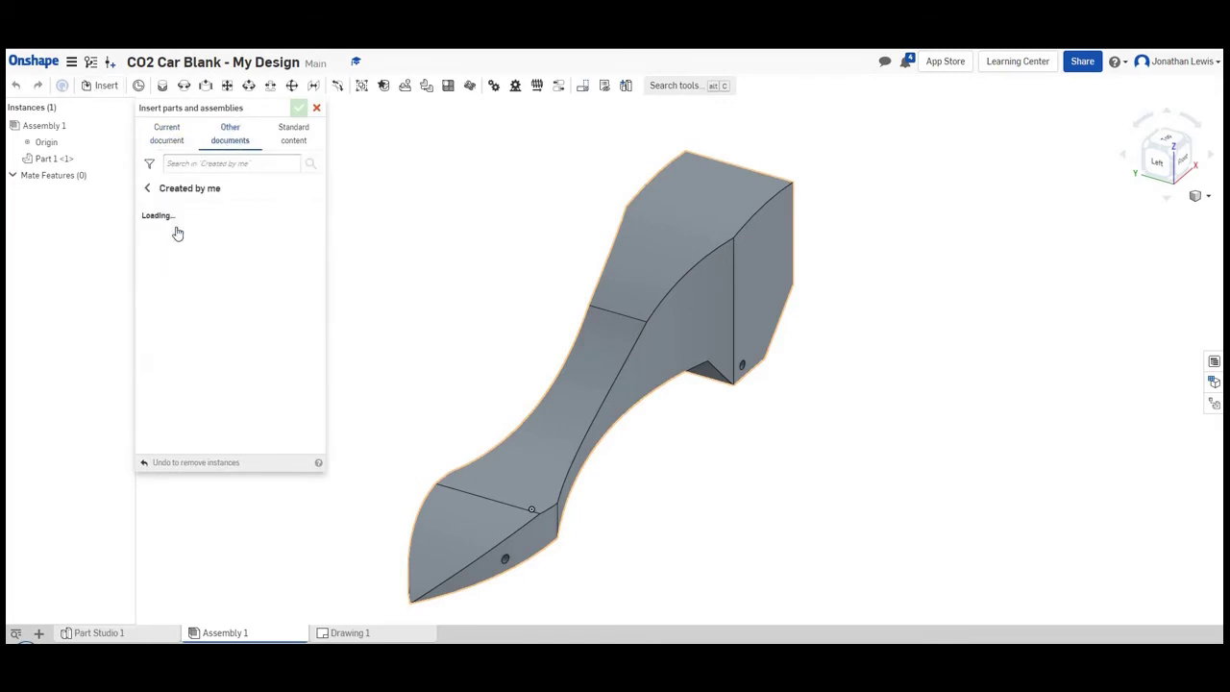
left_click(191, 247)
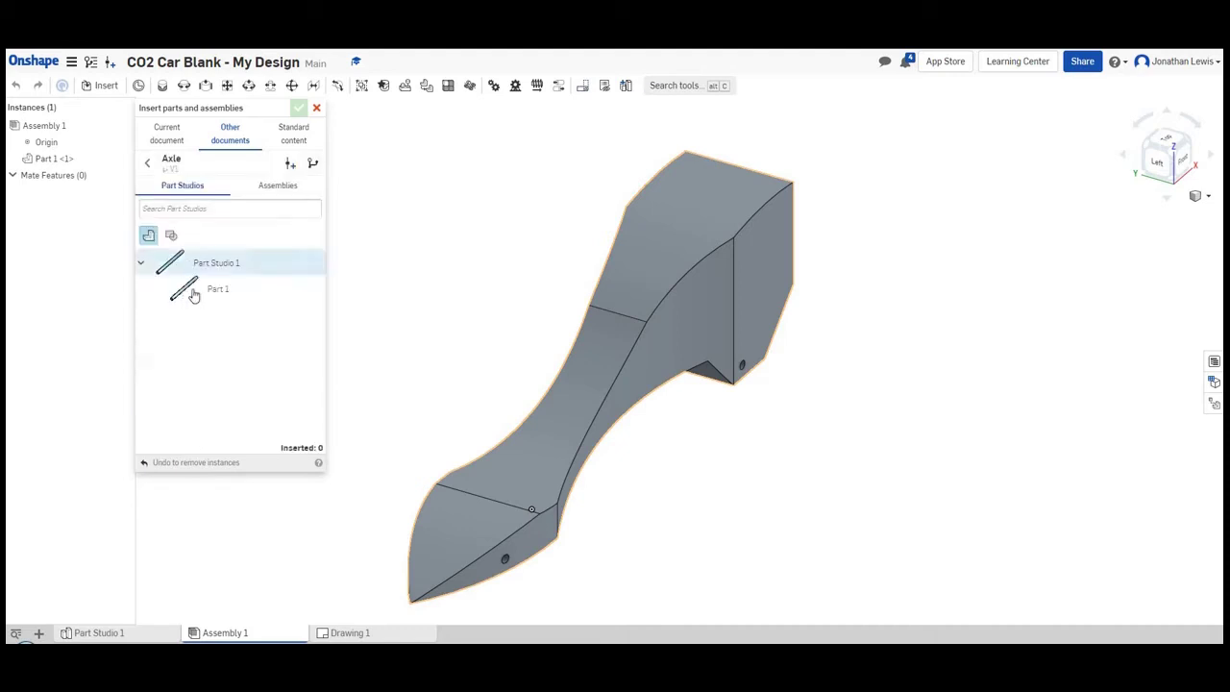
left_click(307, 278)
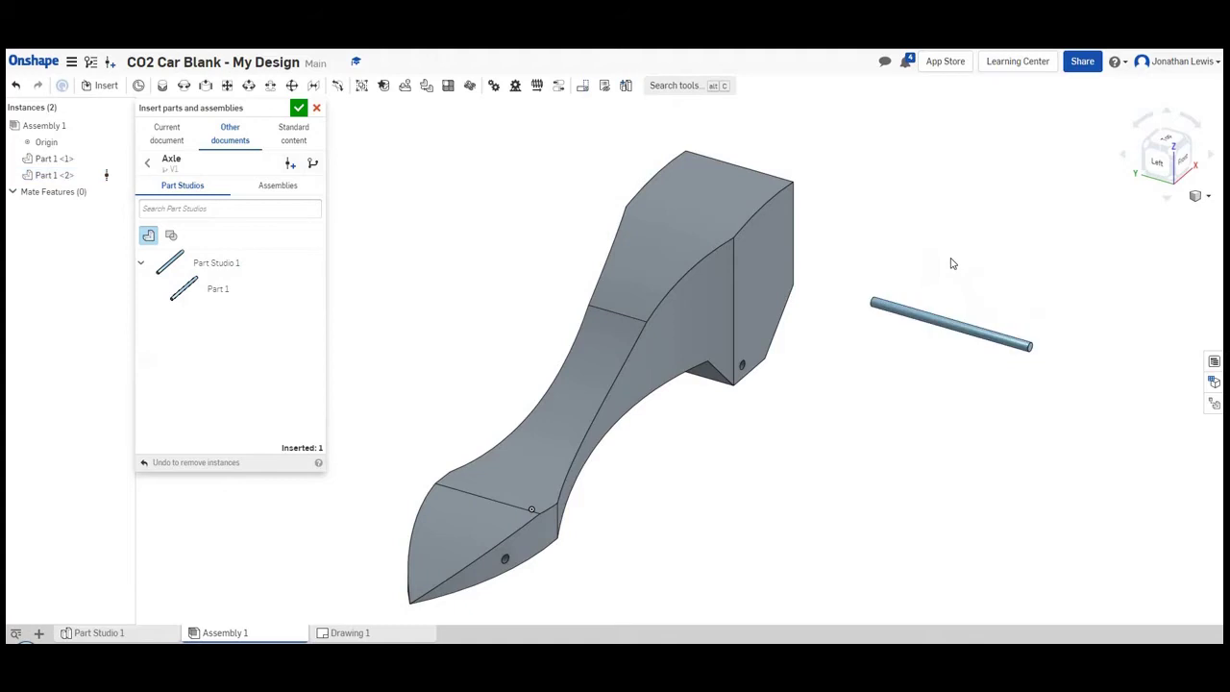
Insert a second axle from the Axle document beside the nose of the car body and finish inserting parts.
left_click(215, 288)
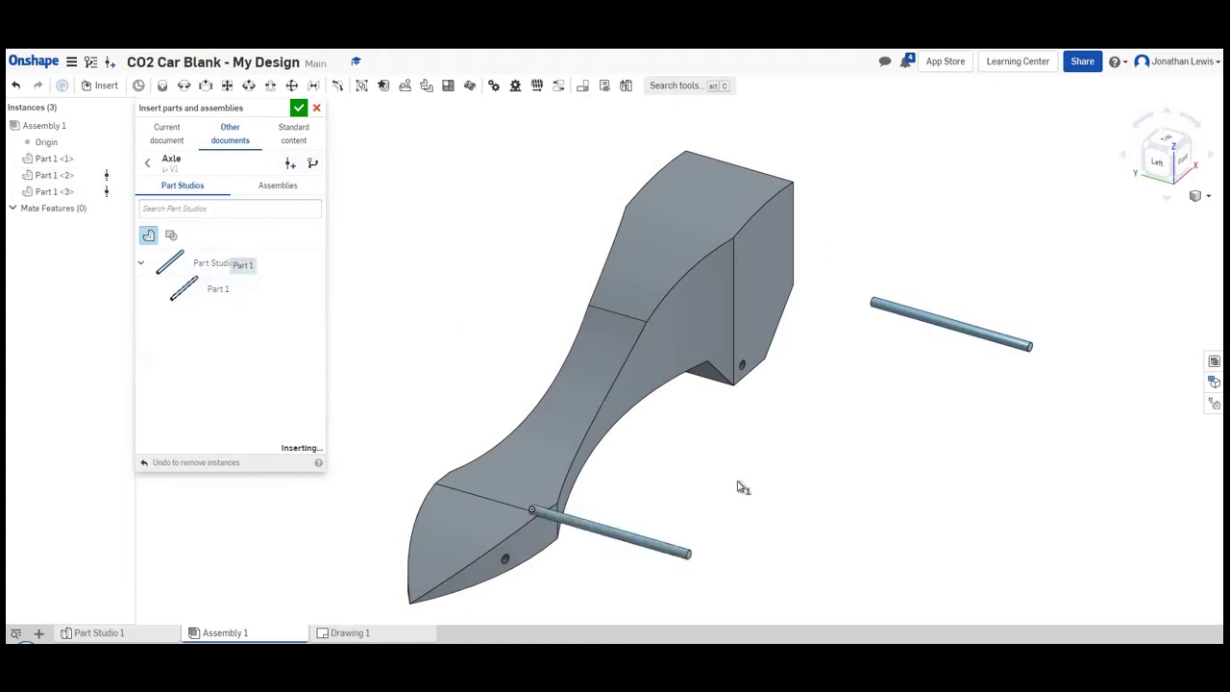
left_click(745, 560)
left_click(663, 600)
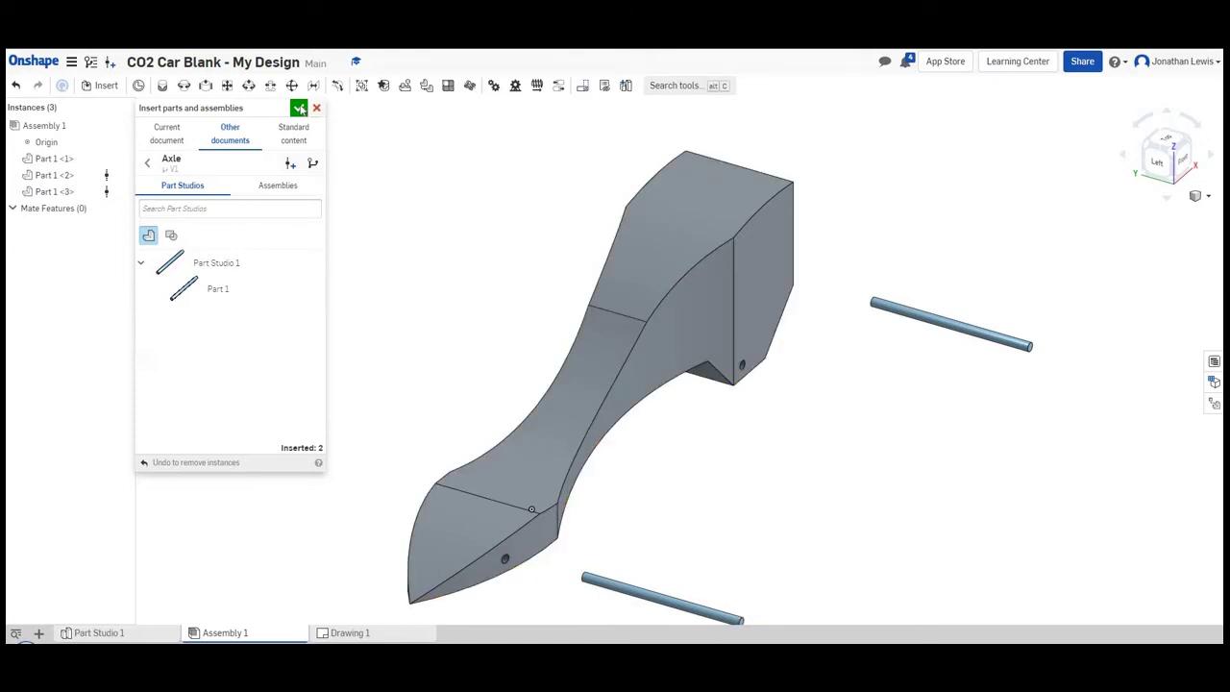
key("Escape")
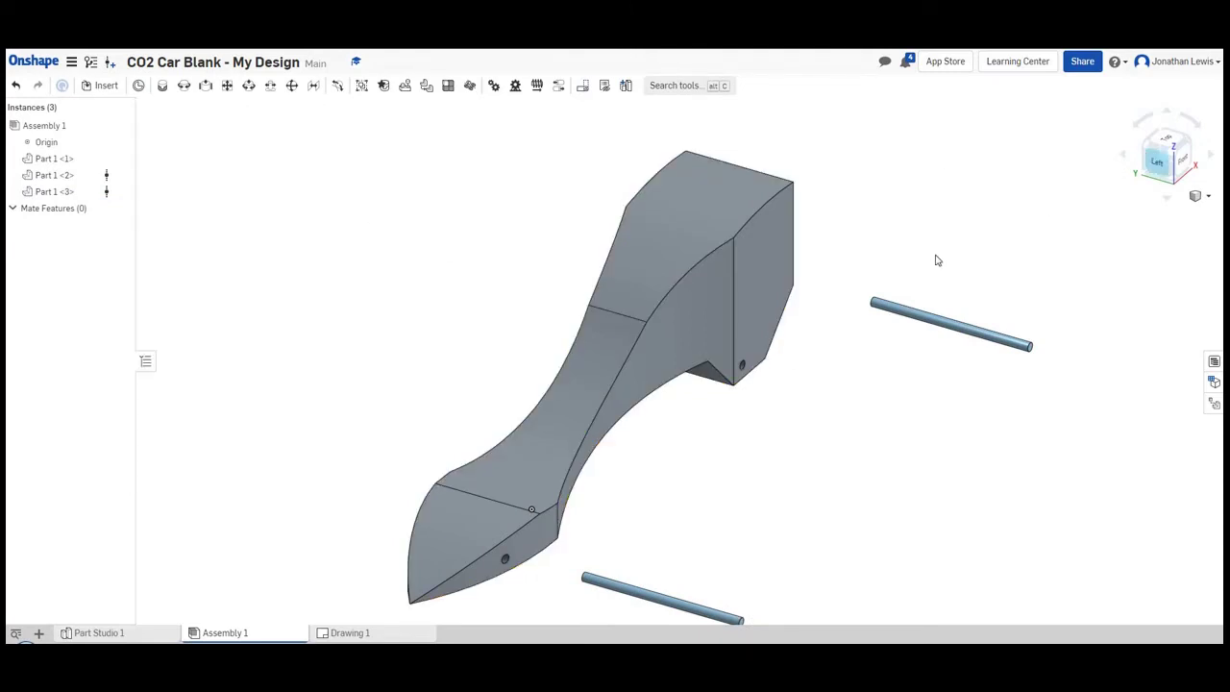
In the top view, move the front axle about 1.7 in along X and 3.7 in along Y so it crosses the nose.
scroll(941, 252, "down", 3)
middle_click_drag(803, 241, 651, 228)
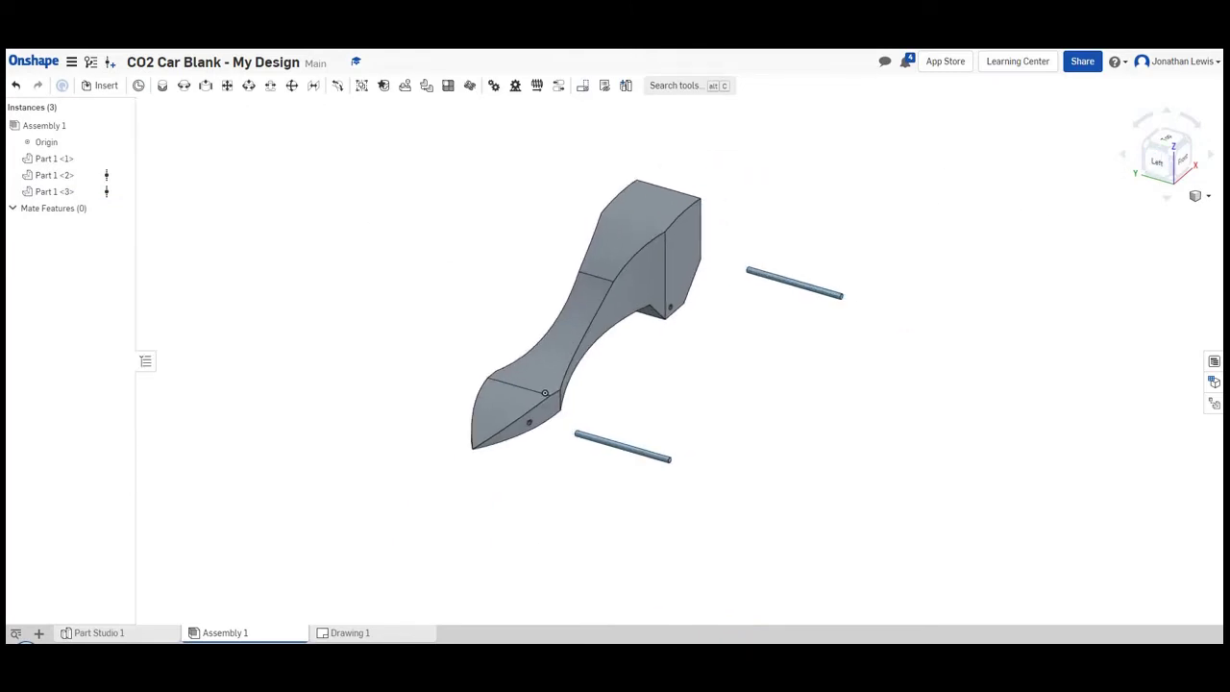
left_click(1166, 141)
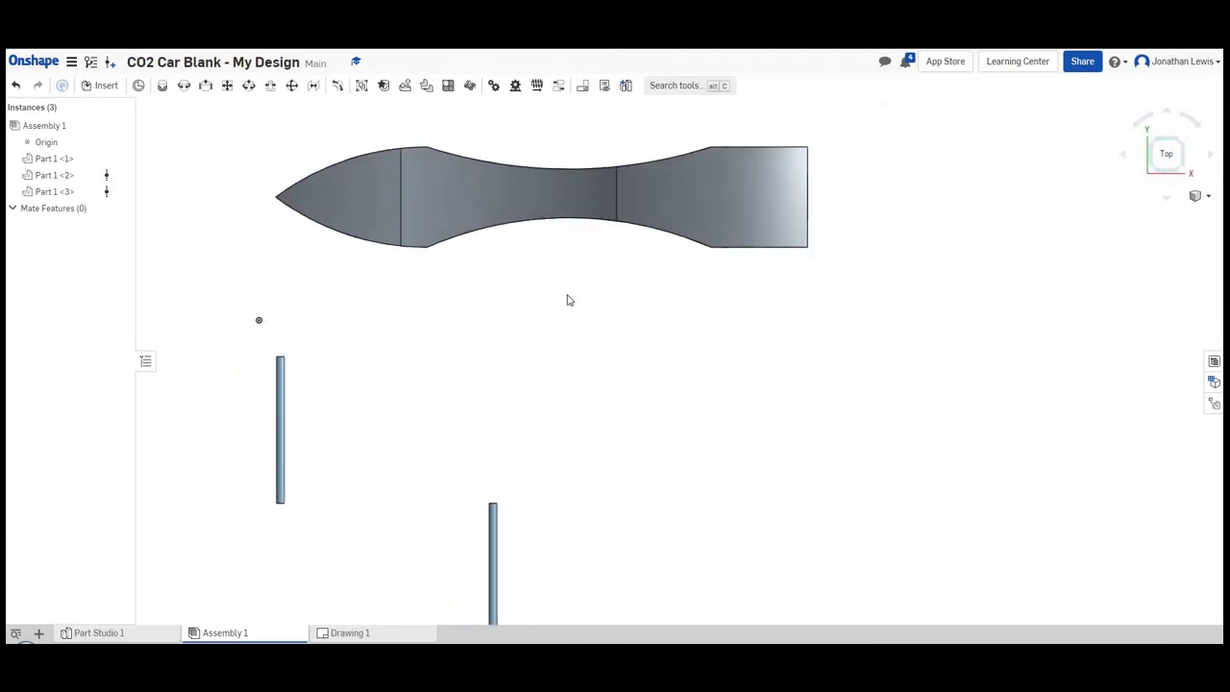
left_click(281, 410)
left_click_drag(329, 404, 433, 407)
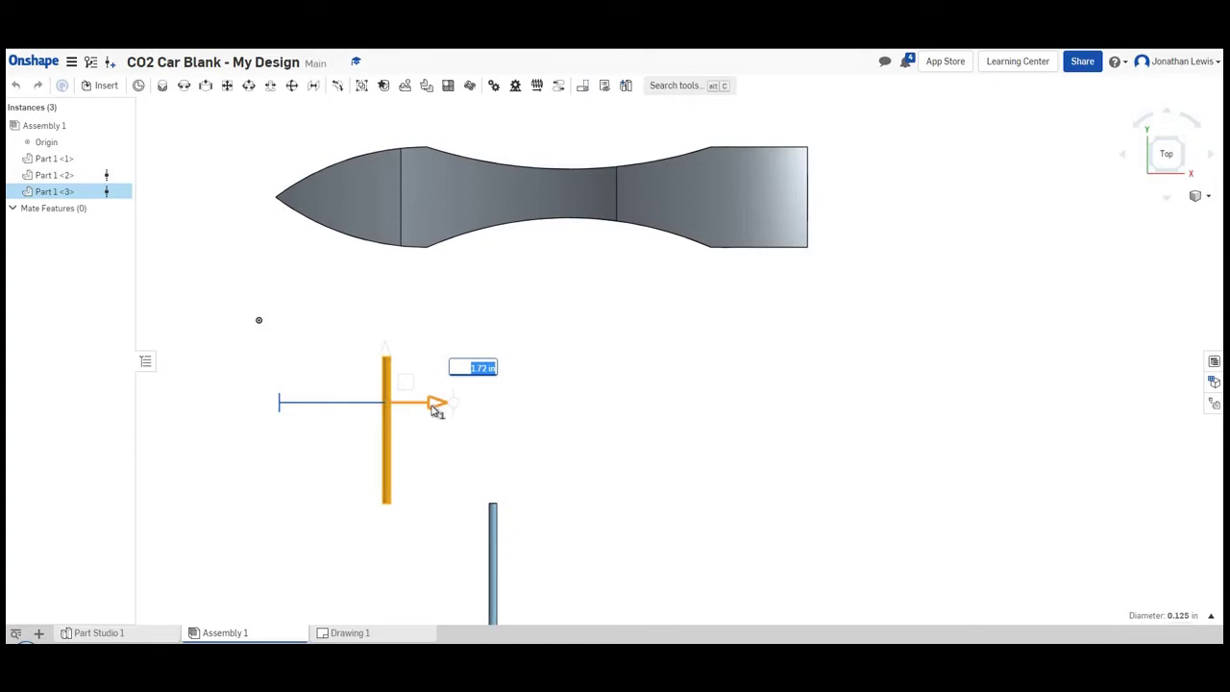
left_click_drag(391, 159, 403, 130)
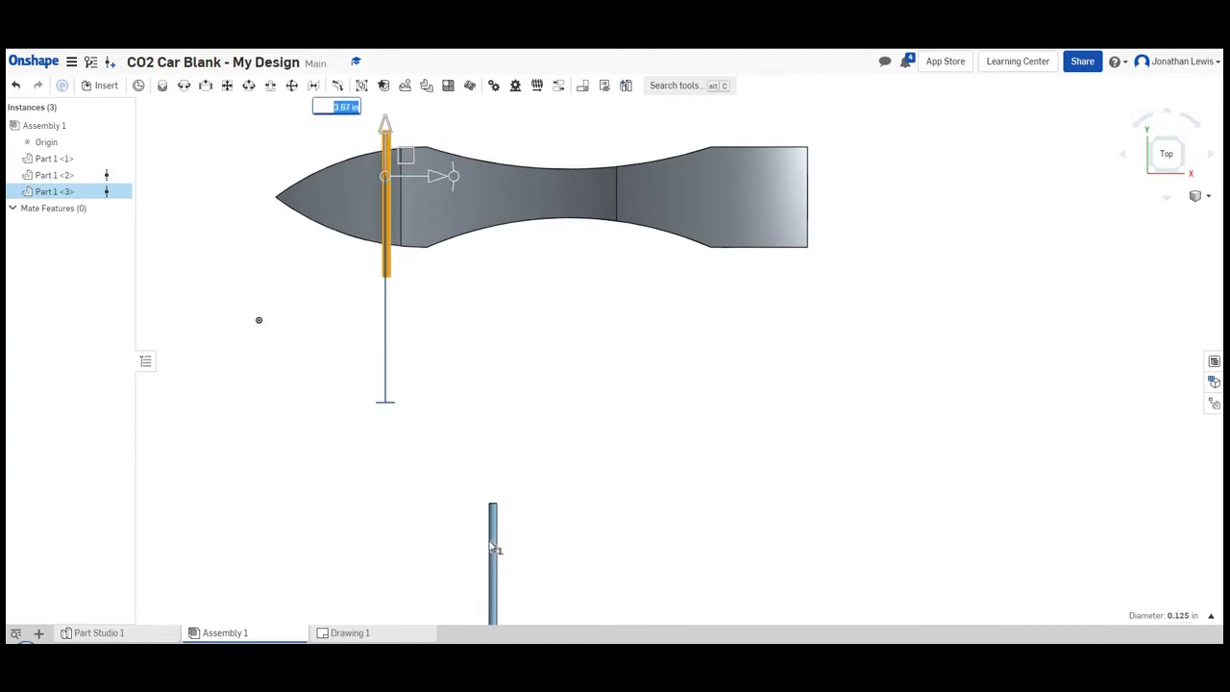
Move the other axle about 4.15 in along X toward the rear, and along Y until it crosses the rear of the body.
left_click(496, 546)
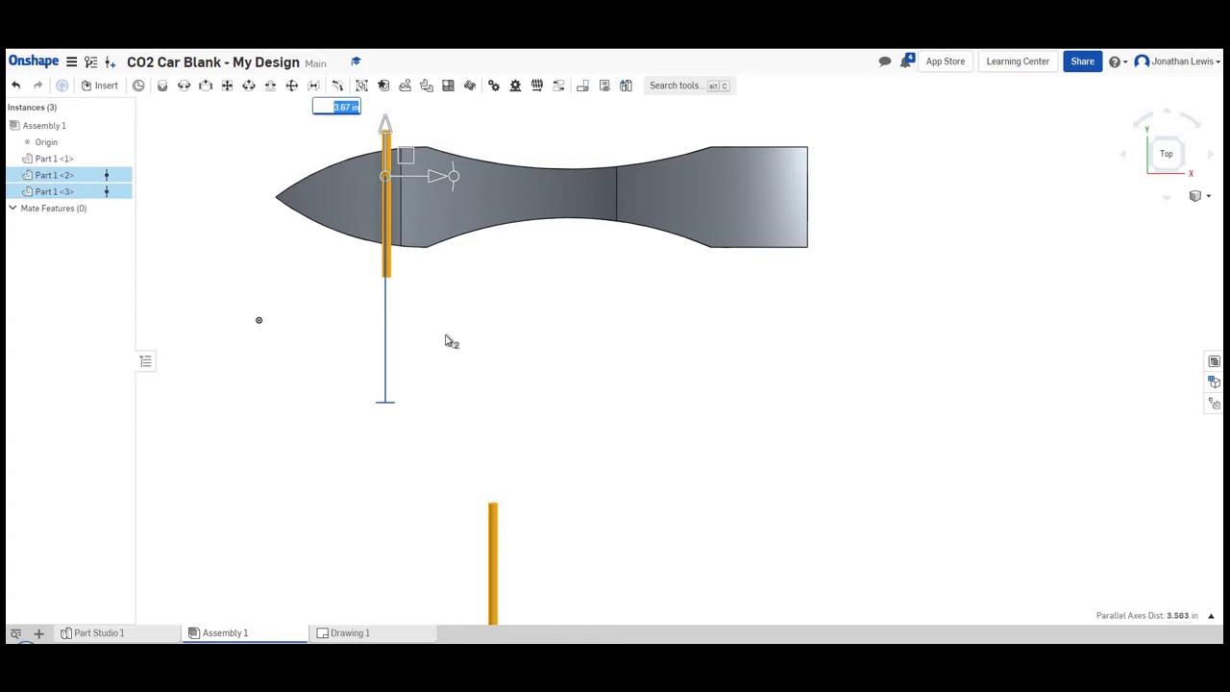
left_click(456, 459)
left_click(496, 566)
scroll(590, 535, "down", 2)
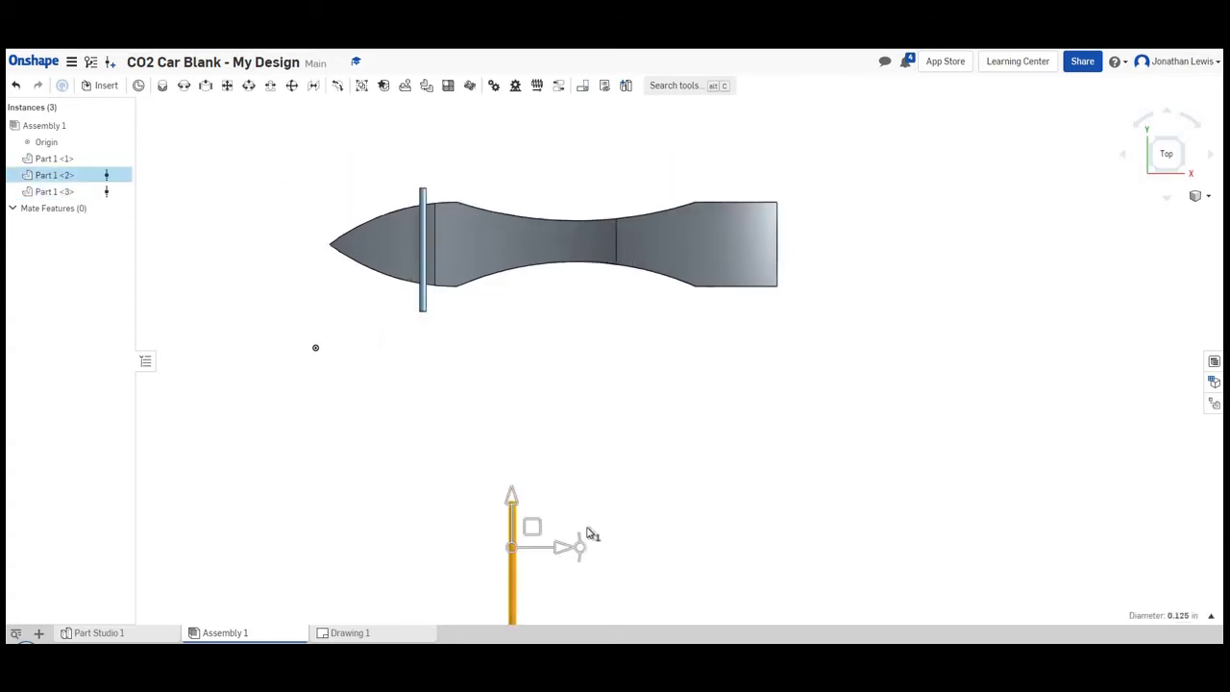
scroll(590, 535, "down", 1)
left_click_drag(586, 541, 777, 540)
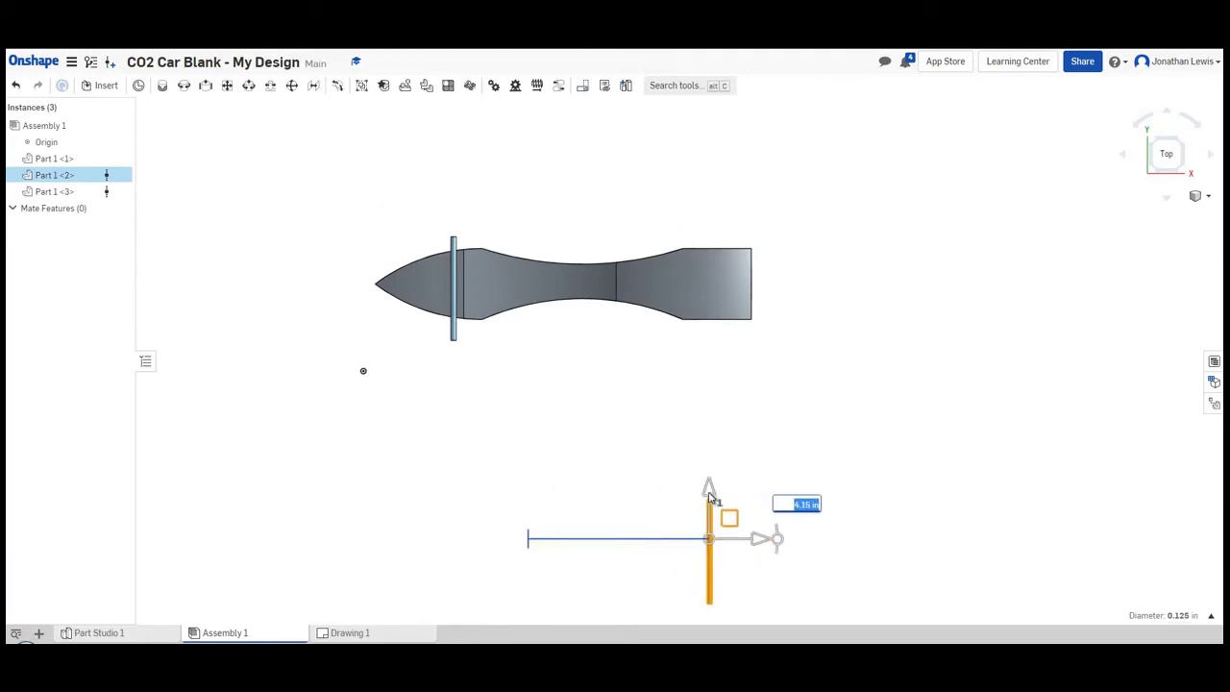
left_click_drag(709, 495, 717, 231)
left_click(812, 198)
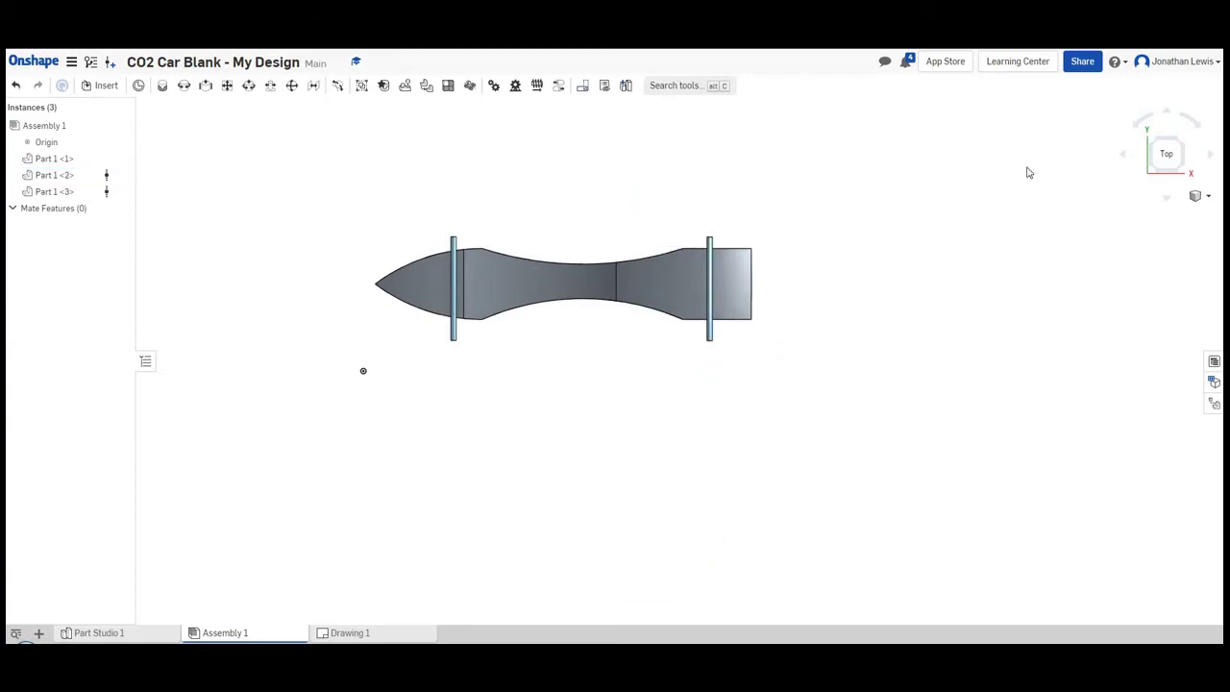
In the back view, lower the rear axle about 4.04 in and shift it about 0.38 in toward the nose into the rear axle hole.
left_click(1155, 144)
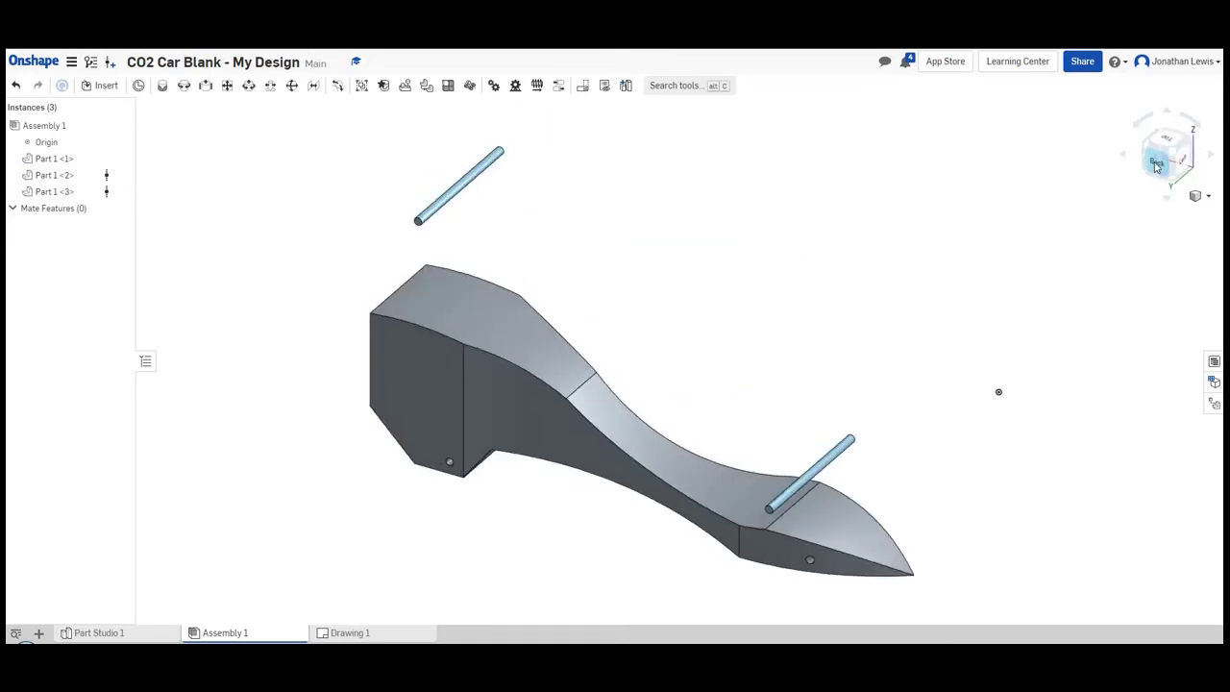
left_click(1157, 163)
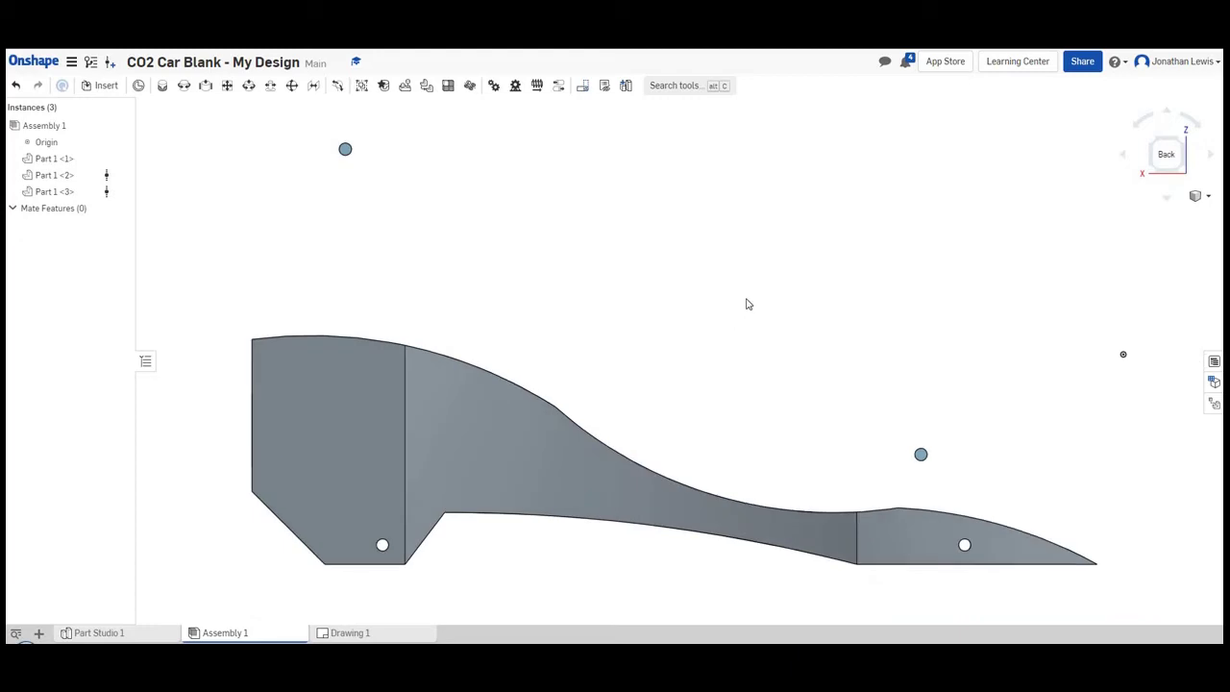
left_click(377, 141)
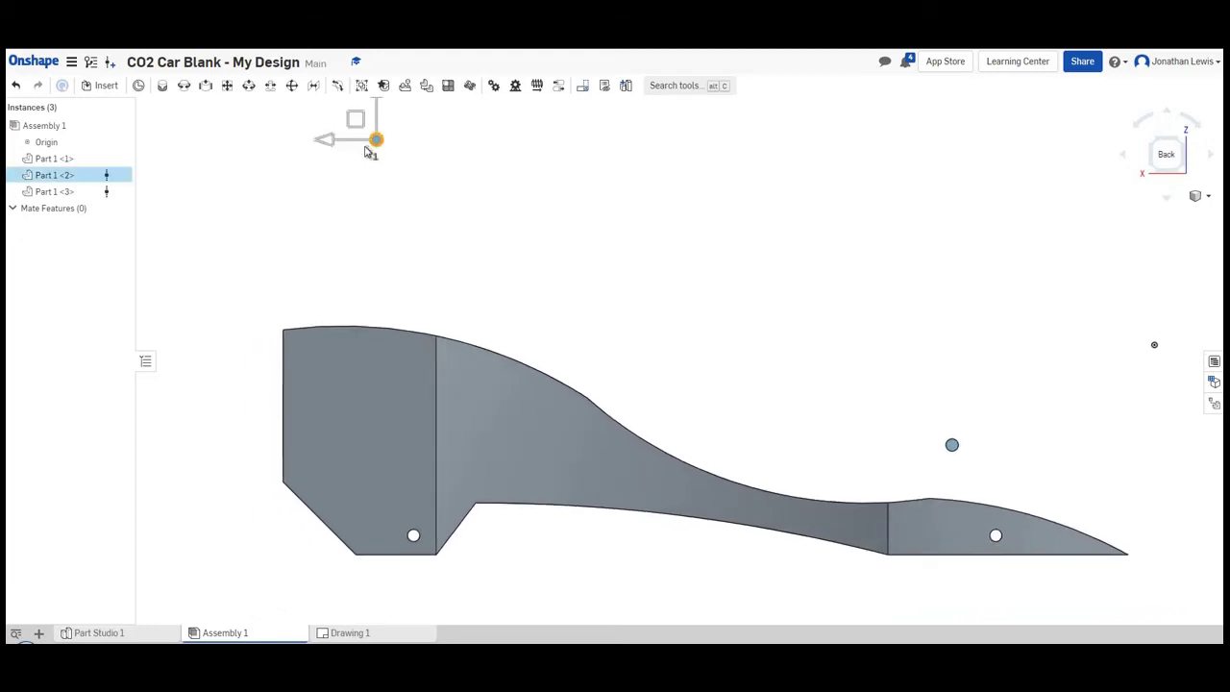
scroll(425, 170, "up", 5)
scroll(380, 108, "down", 6)
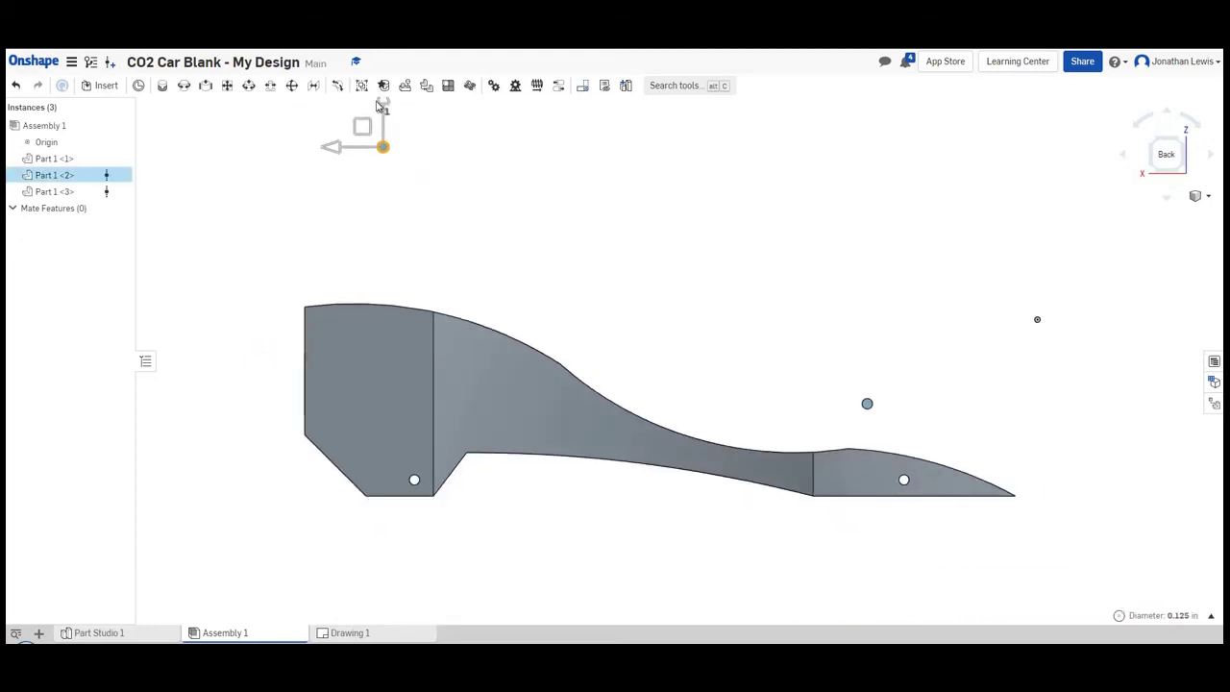
left_click_drag(383, 106, 356, 436)
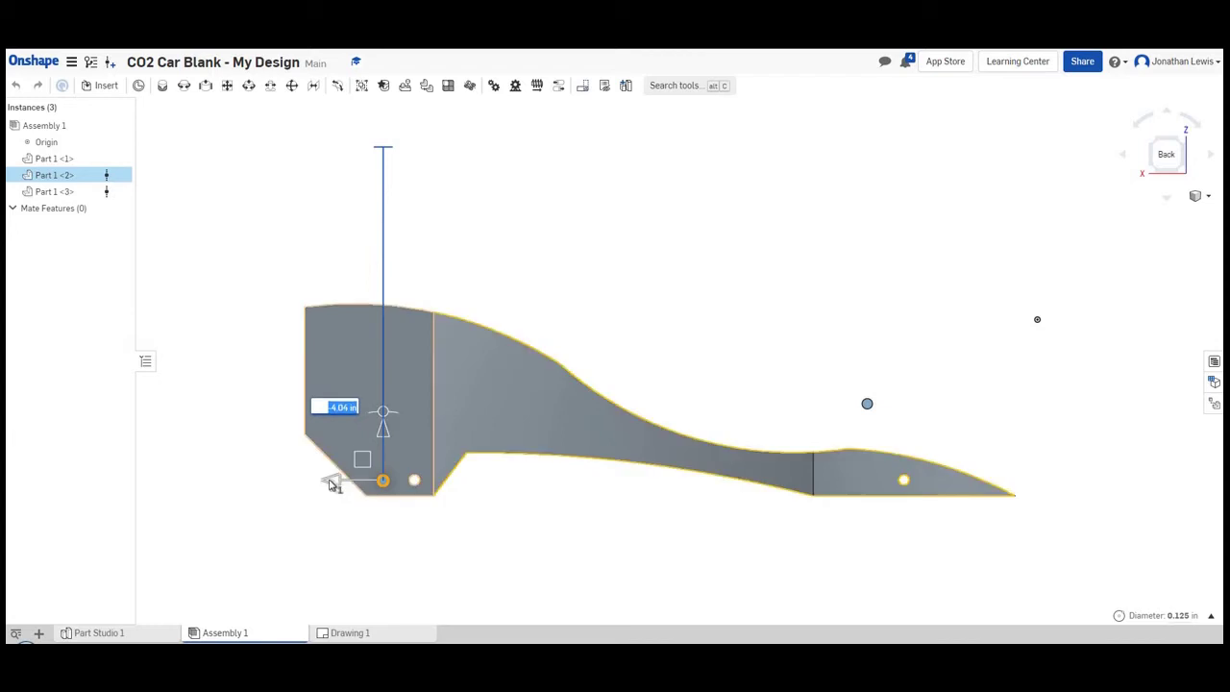
left_click_drag(337, 480, 376, 487)
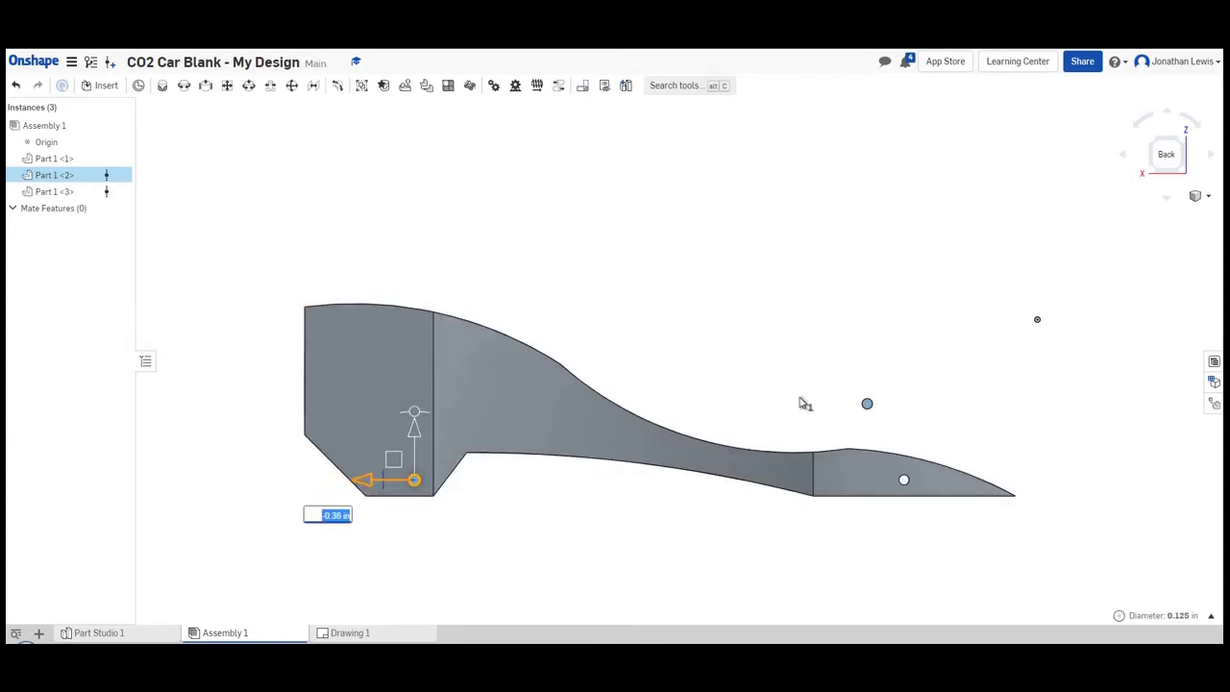
In the back view, lower the front axle about 0.87 in and shift it about 0.44 in toward the nose into the front axle hole.
left_click(868, 406)
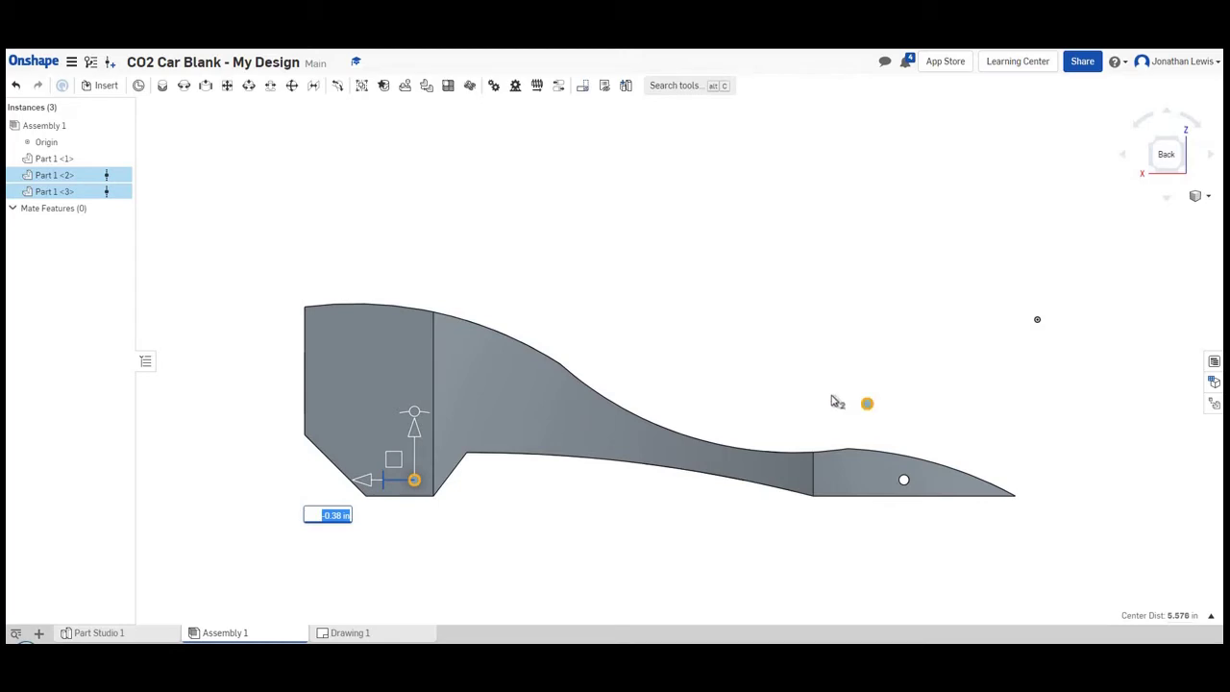
key("space")
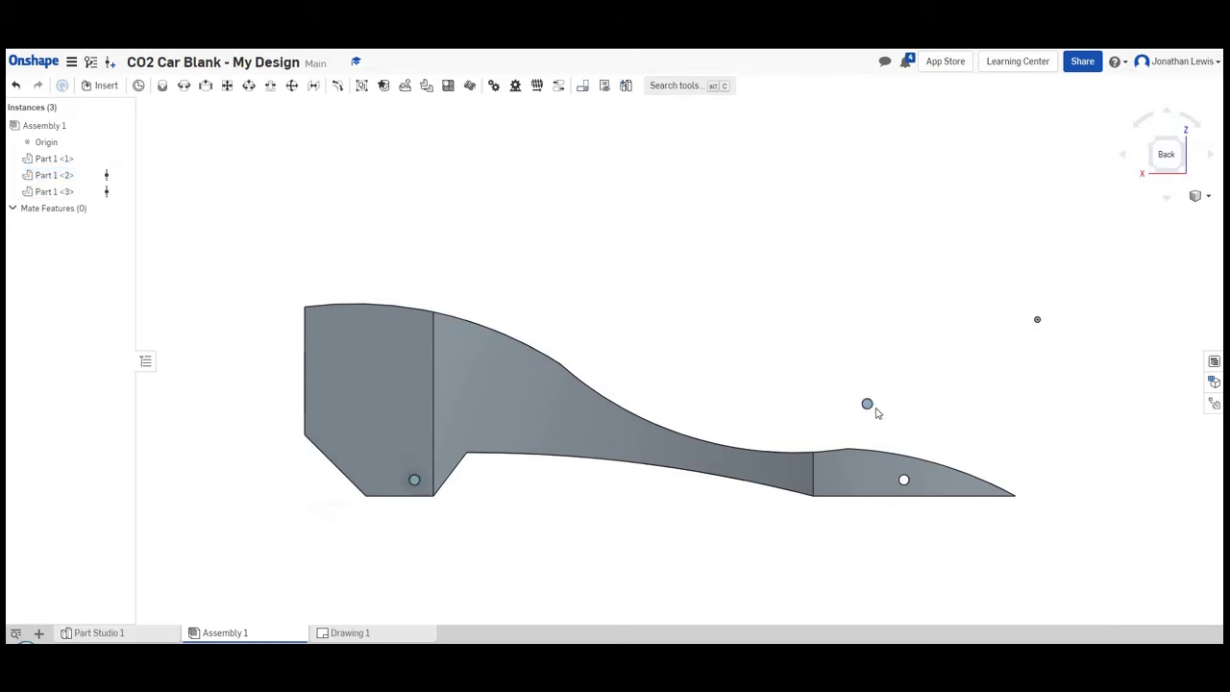
left_click(867, 405)
left_click_drag(864, 373, 863, 432)
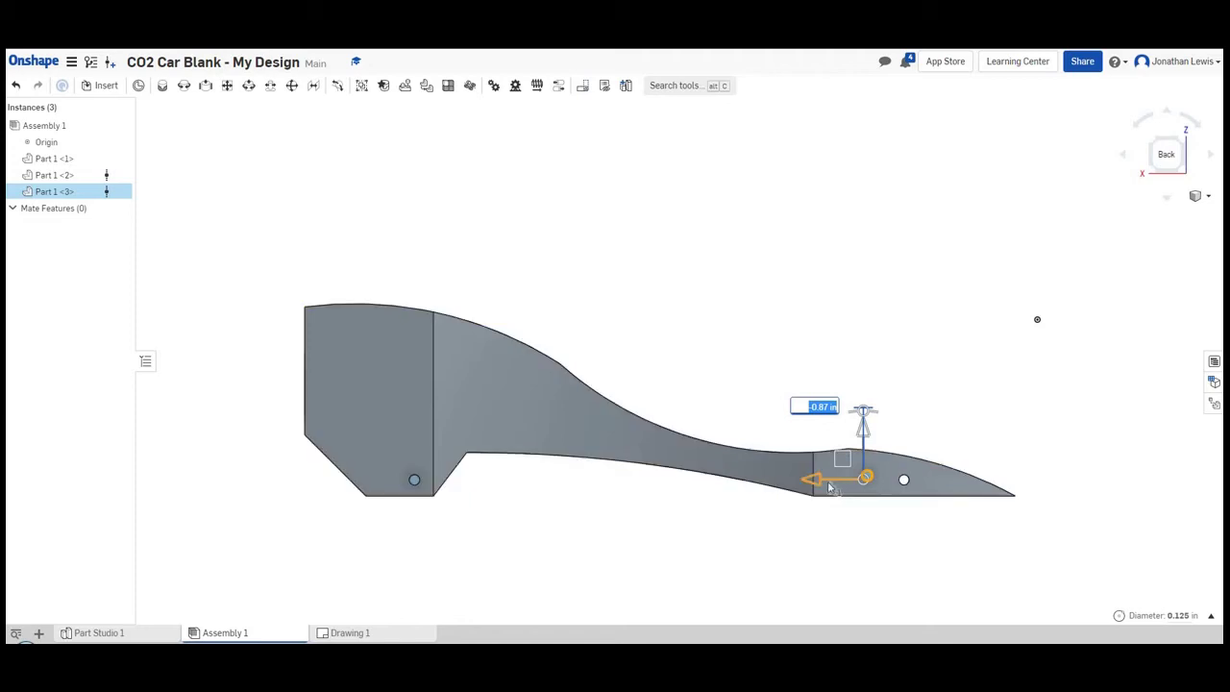
left_click_drag(848, 488, 853, 489)
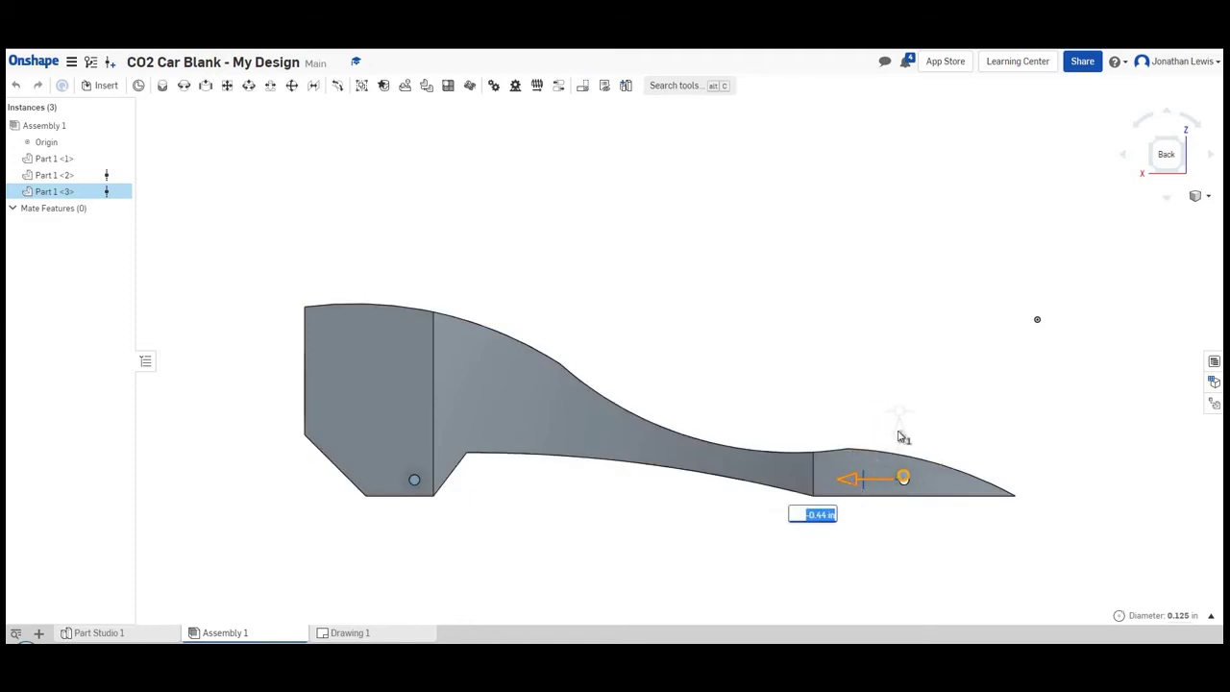
left_click_drag(901, 442, 903, 438)
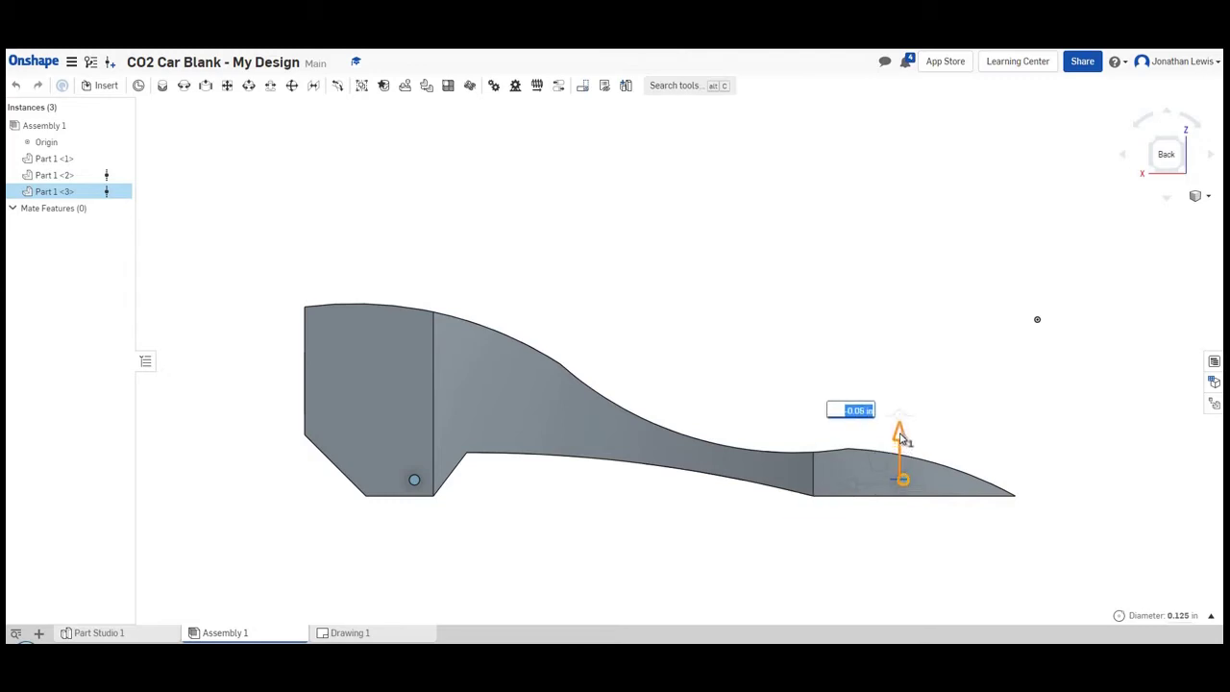
left_click(829, 379)
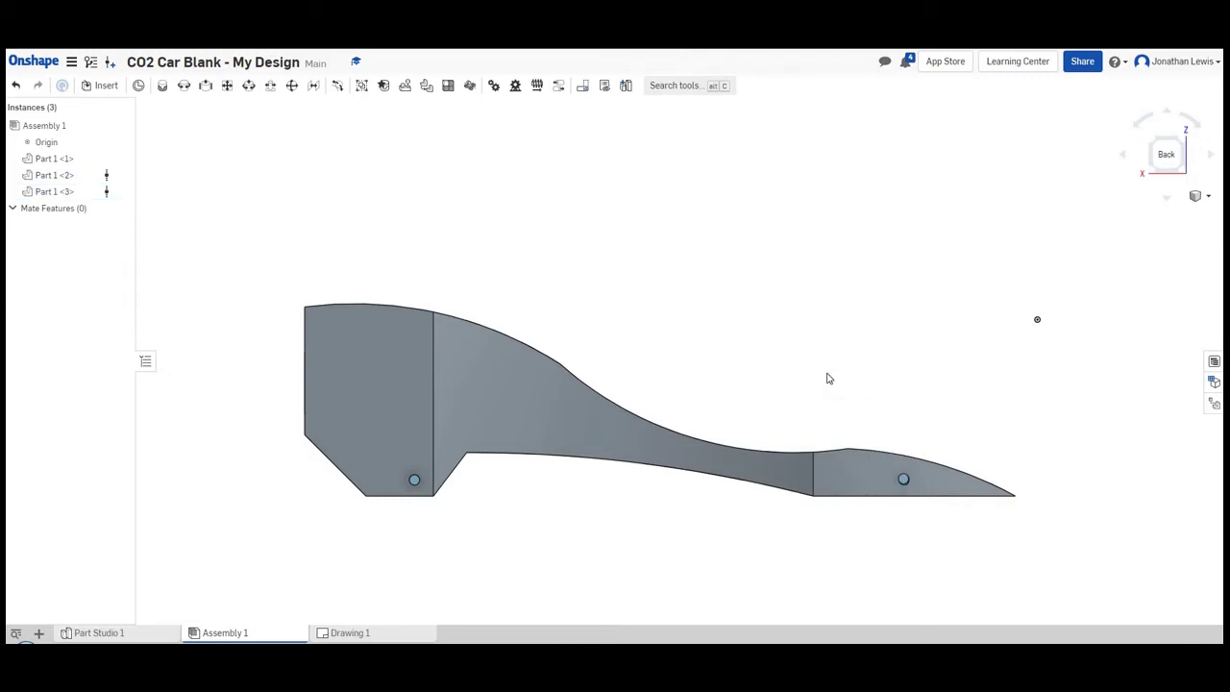
In the top view, shift the rear axle about 0.07 in along Y to even out its ends on both sides of the body.
left_click(1152, 149)
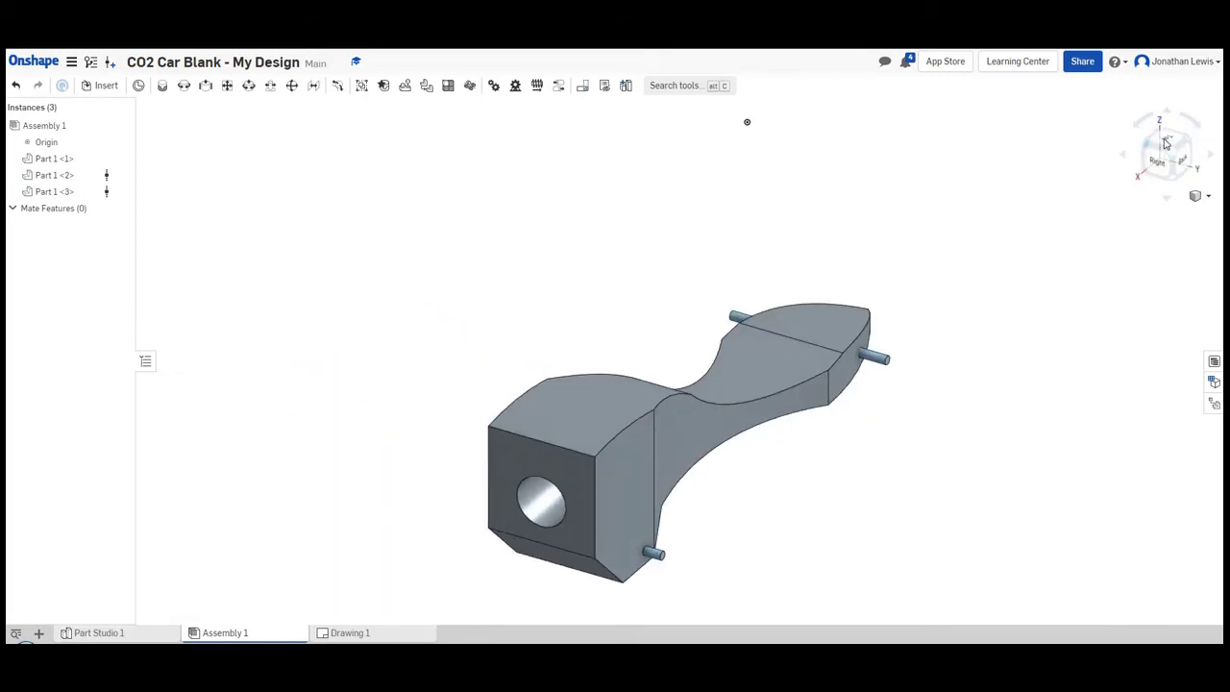
left_click(1145, 149)
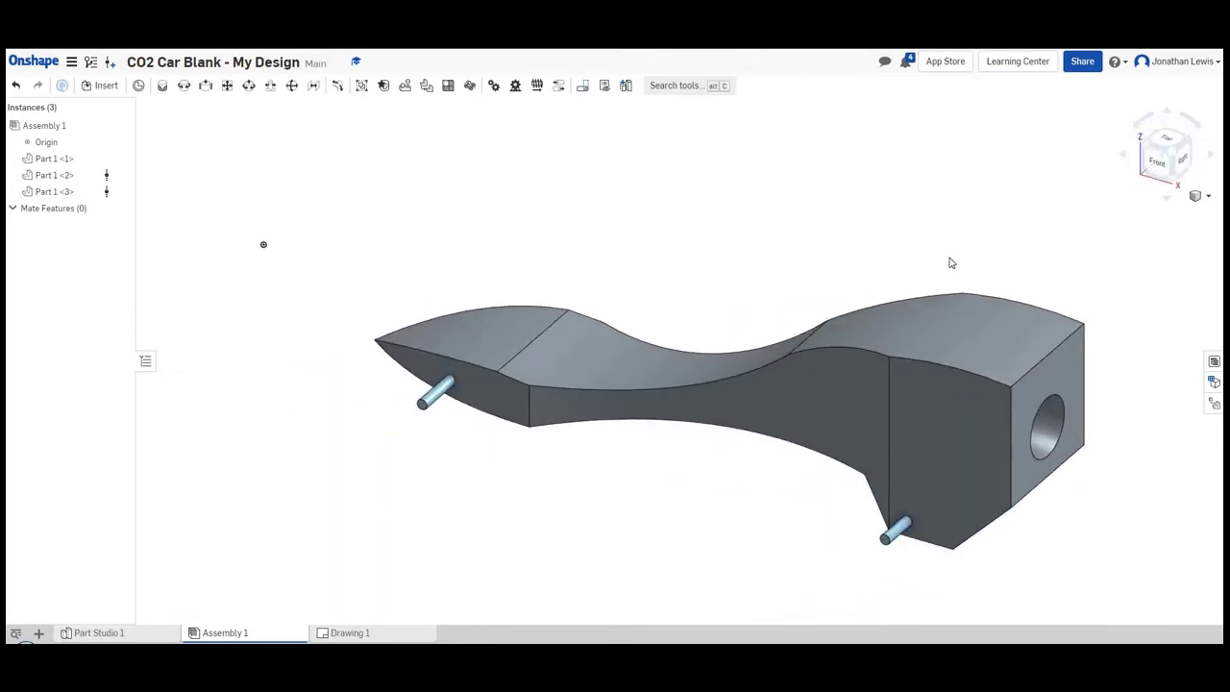
right_click_drag(959, 232, 937, 356)
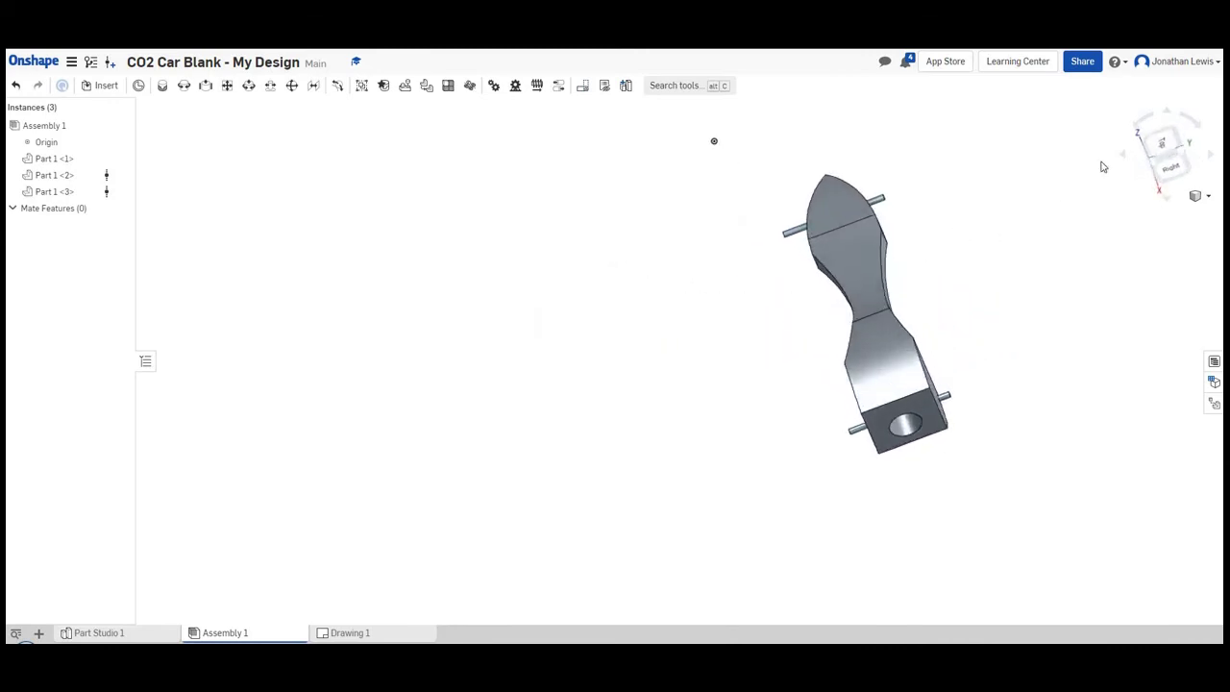
left_click(1153, 149)
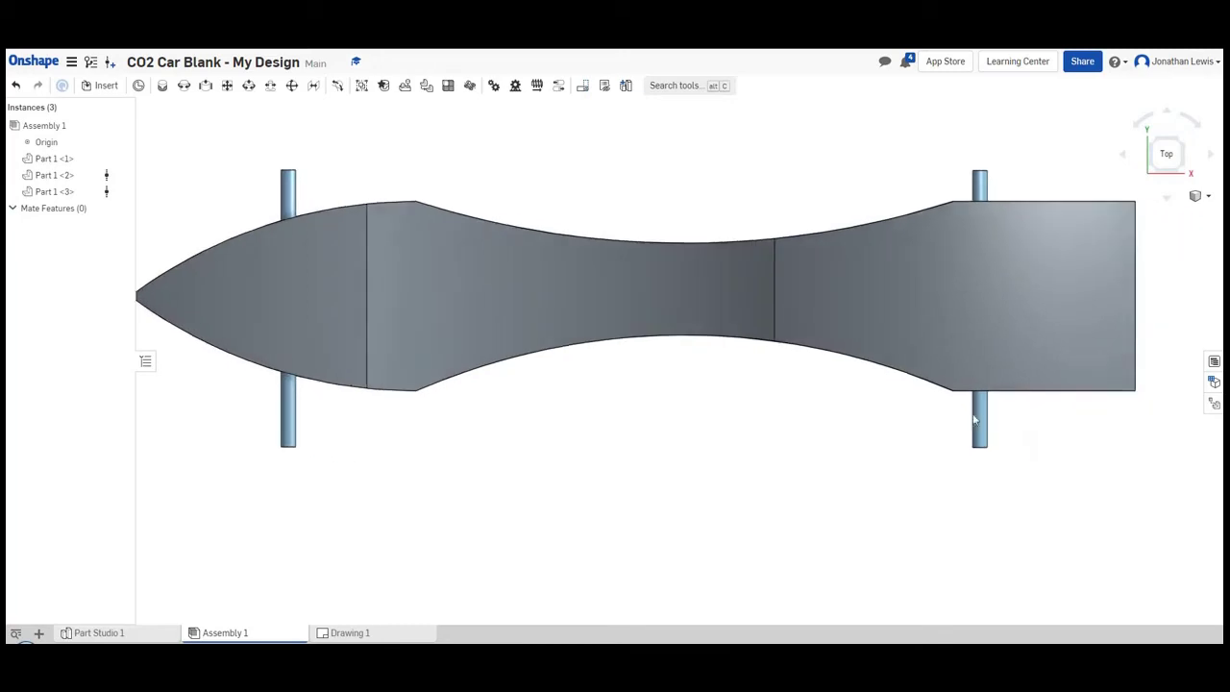
left_click(977, 414)
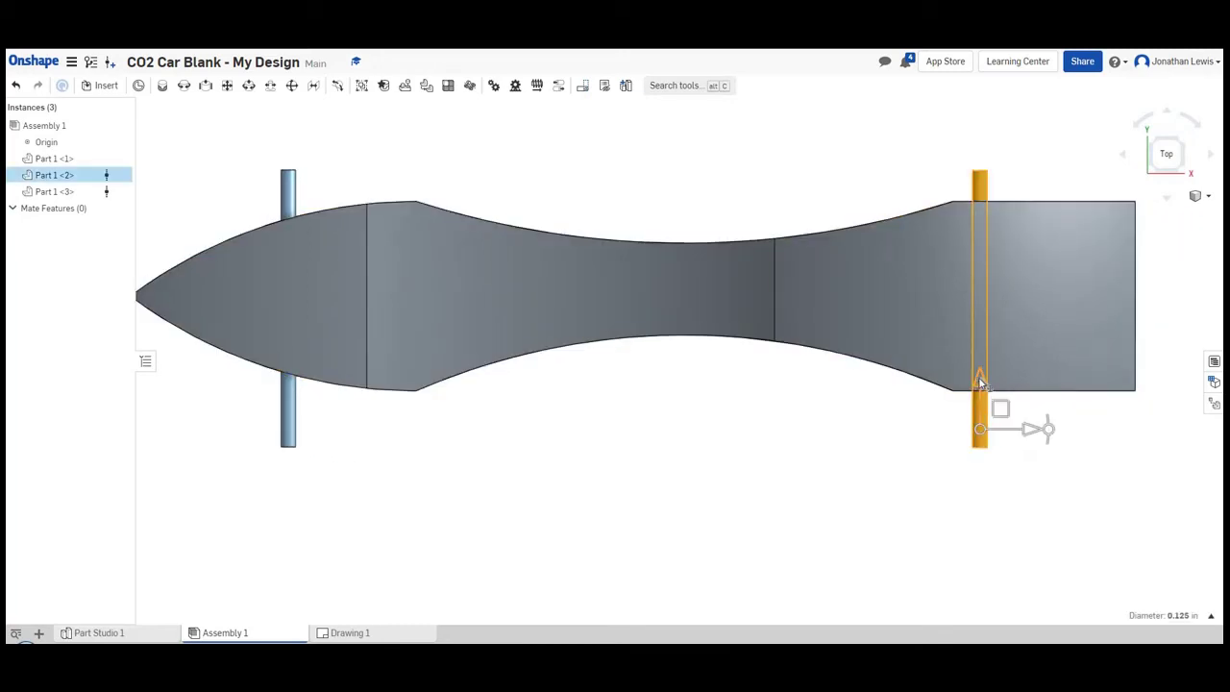
left_click(980, 381)
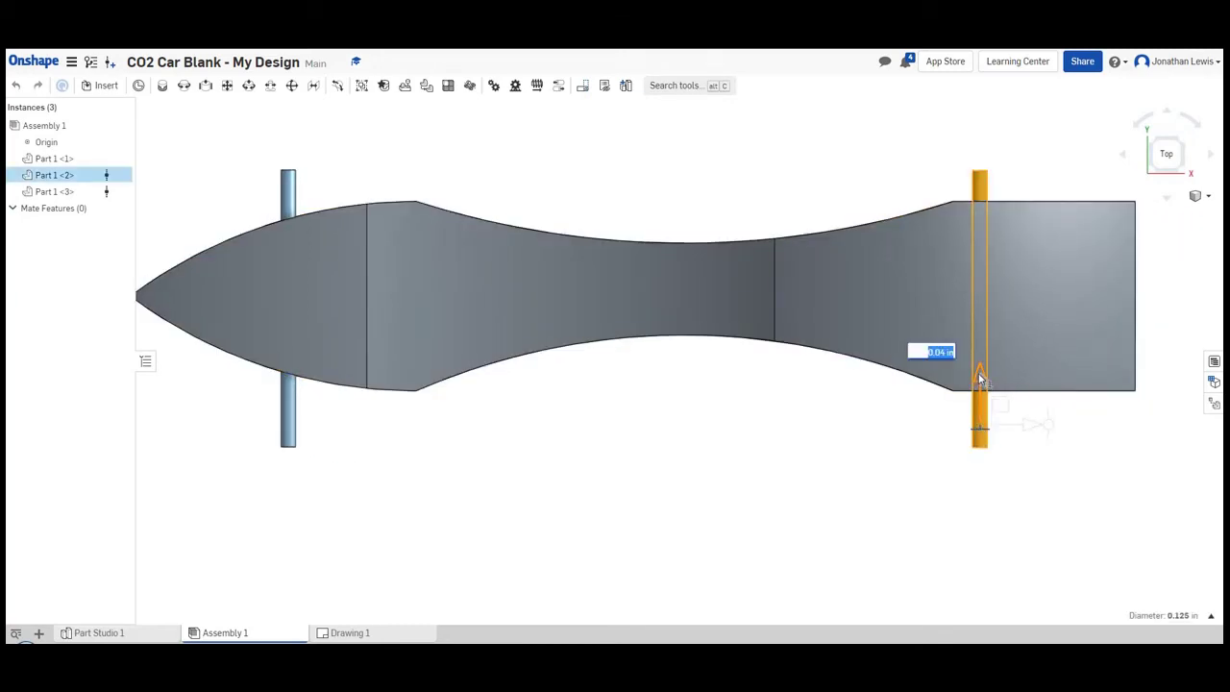
left_click_drag(980, 374, 980, 376)
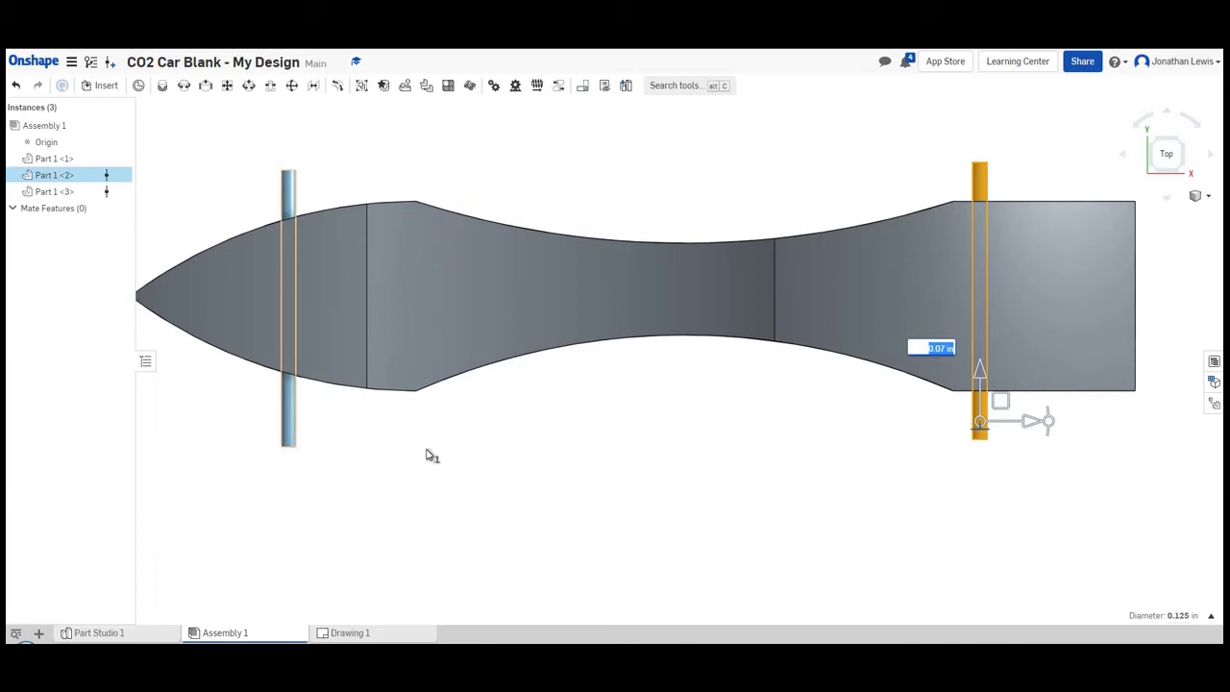
left_click(564, 446)
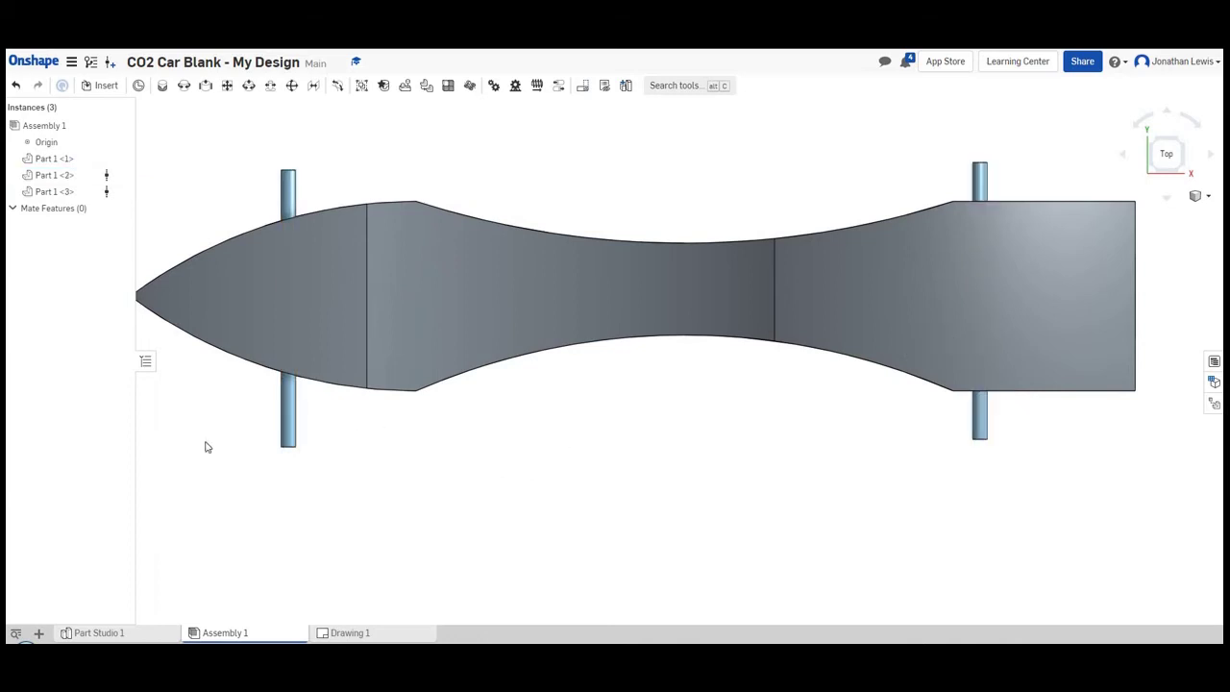
Shift the front axle about 0.1 in along Y to centre it across the nose.
left_click(286, 419)
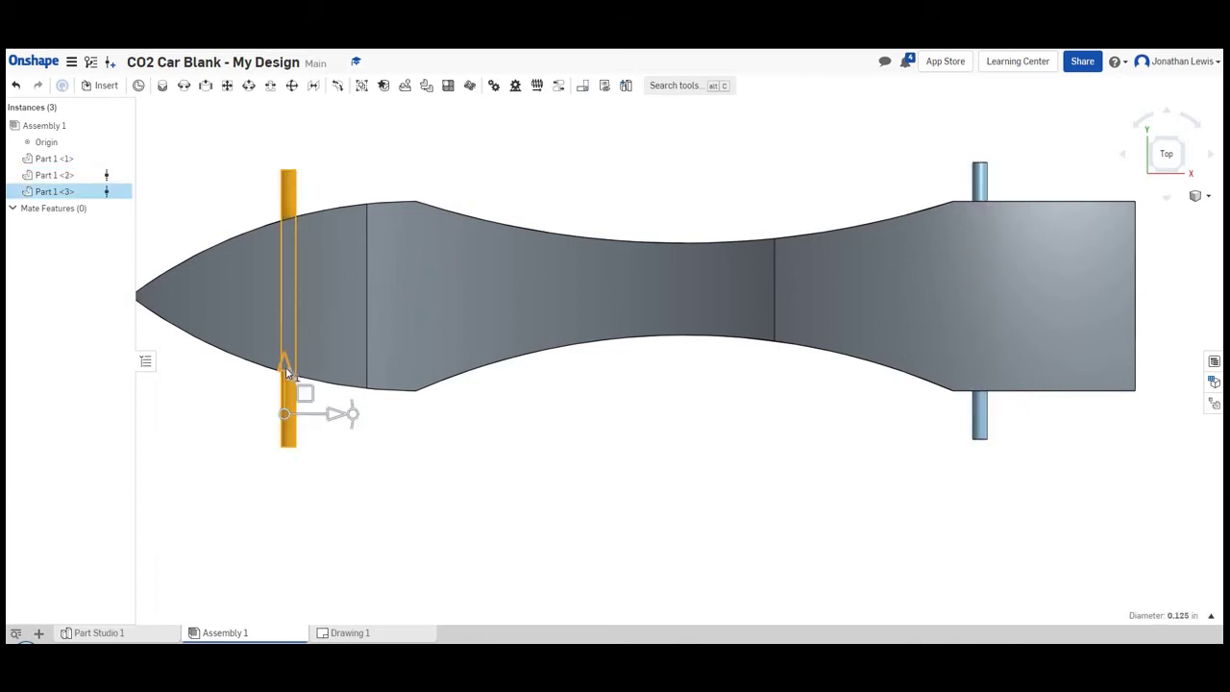
left_click(285, 368)
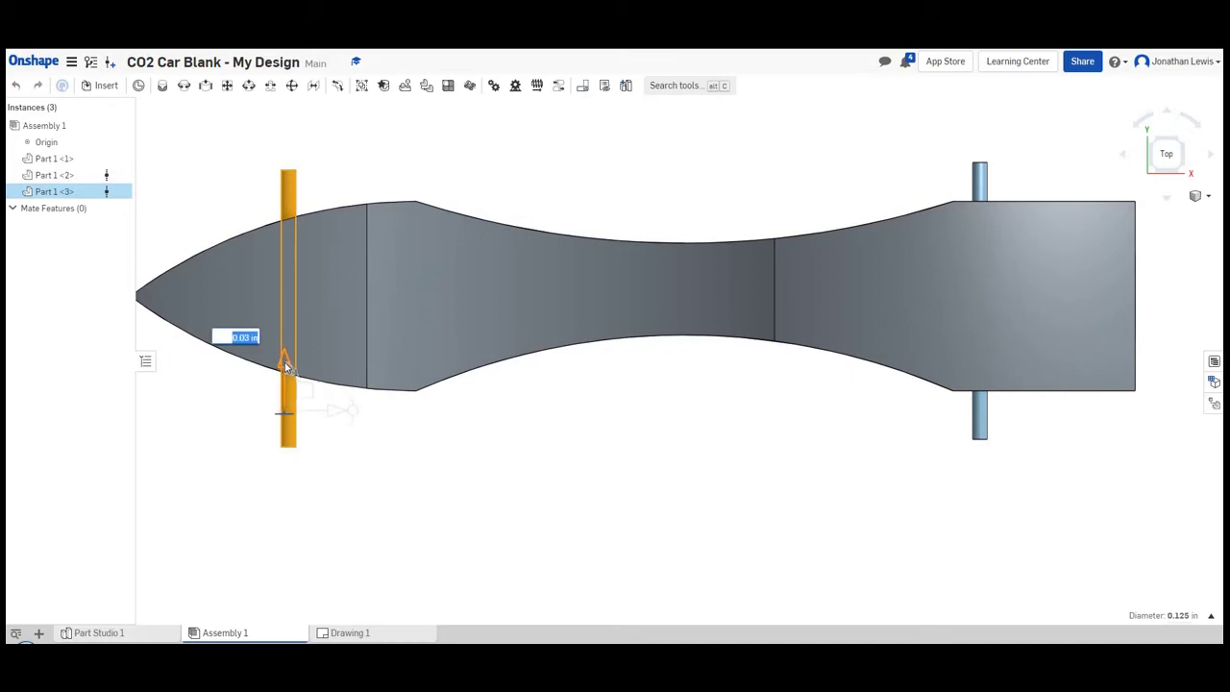
left_click_drag(287, 368, 286, 359)
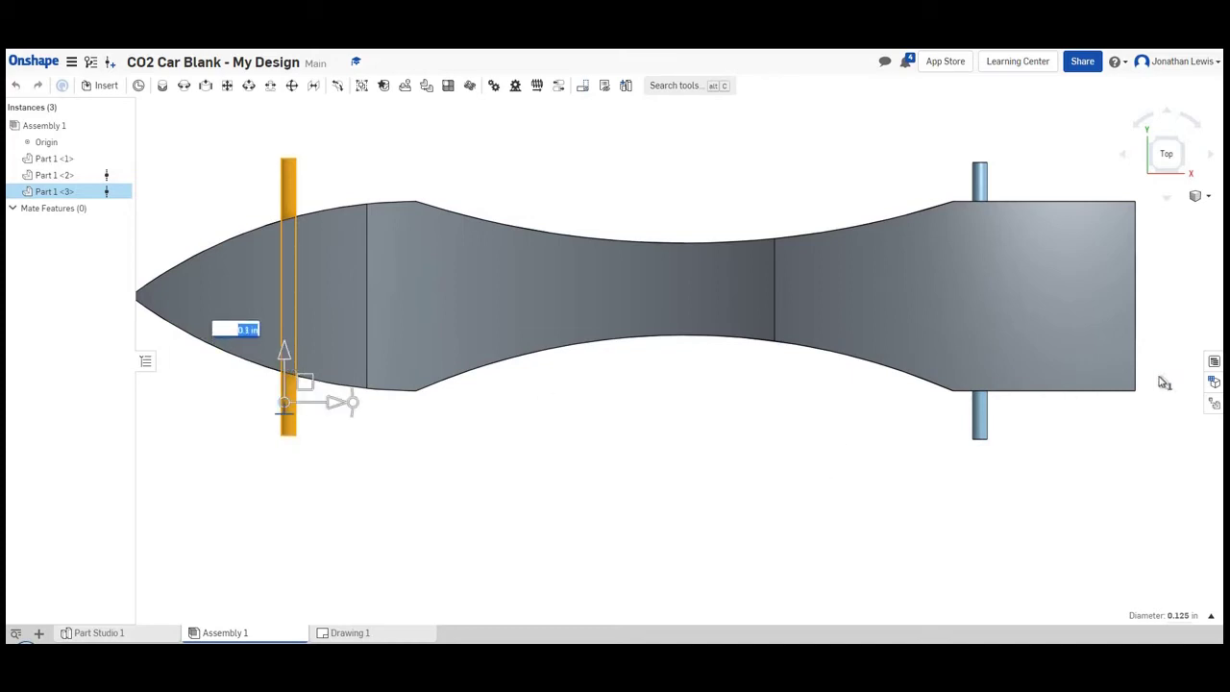
left_click(682, 453)
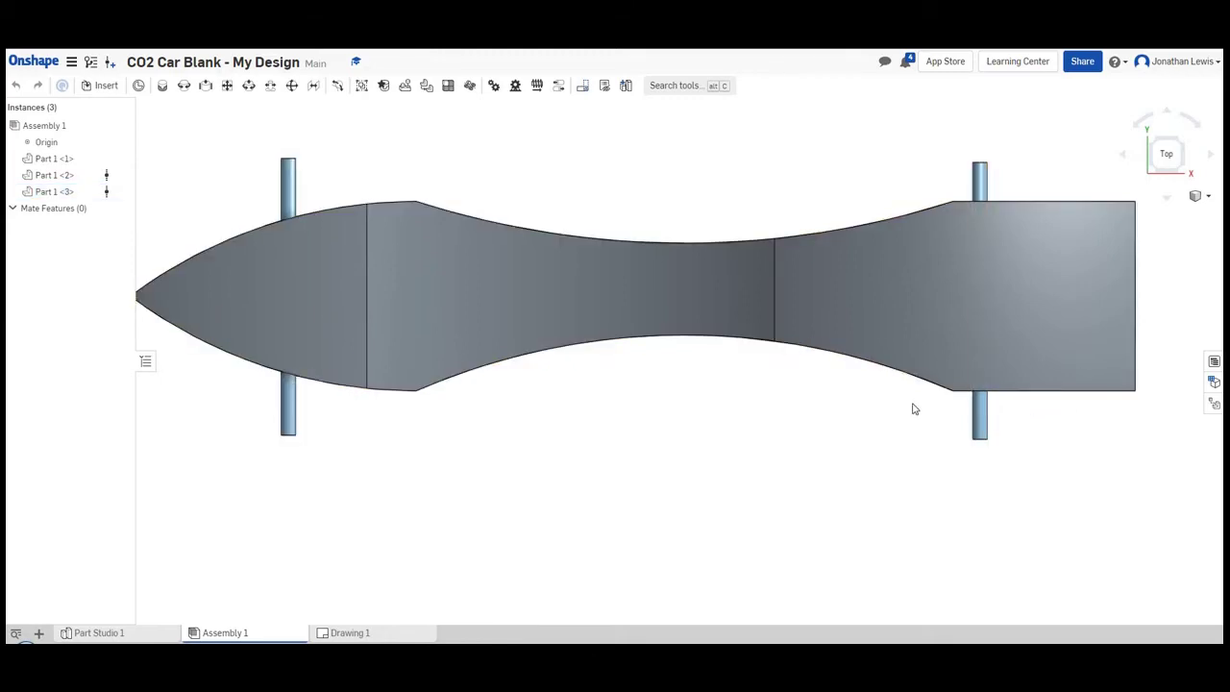
Insert two front wheels from the Front Wheel document, one on each side of the nose, and finish inserting parts.
left_click(1153, 142)
scroll(781, 255, "down", 2)
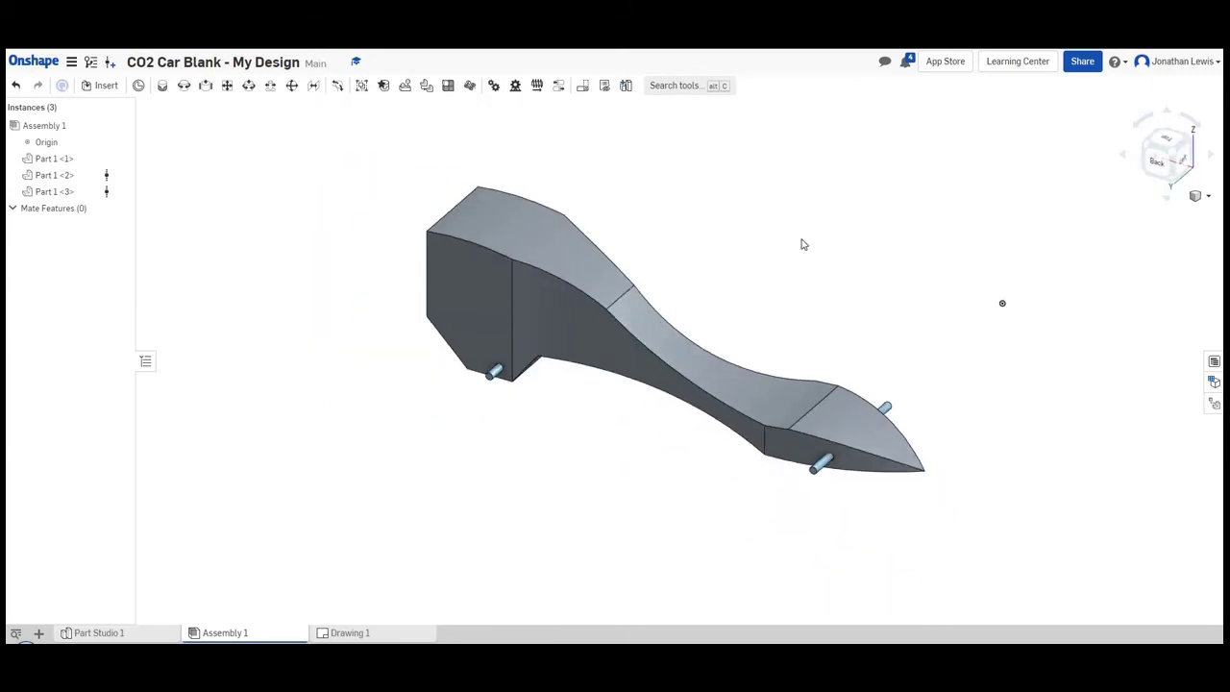
left_click(99, 91)
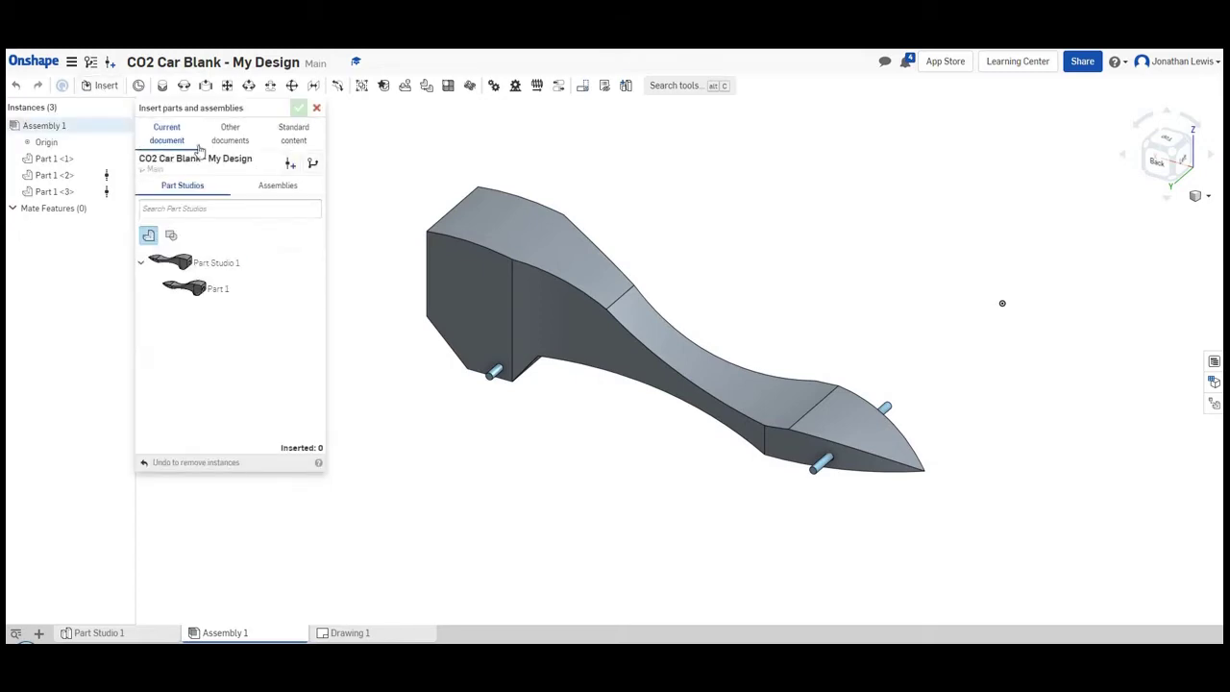
left_click(231, 139)
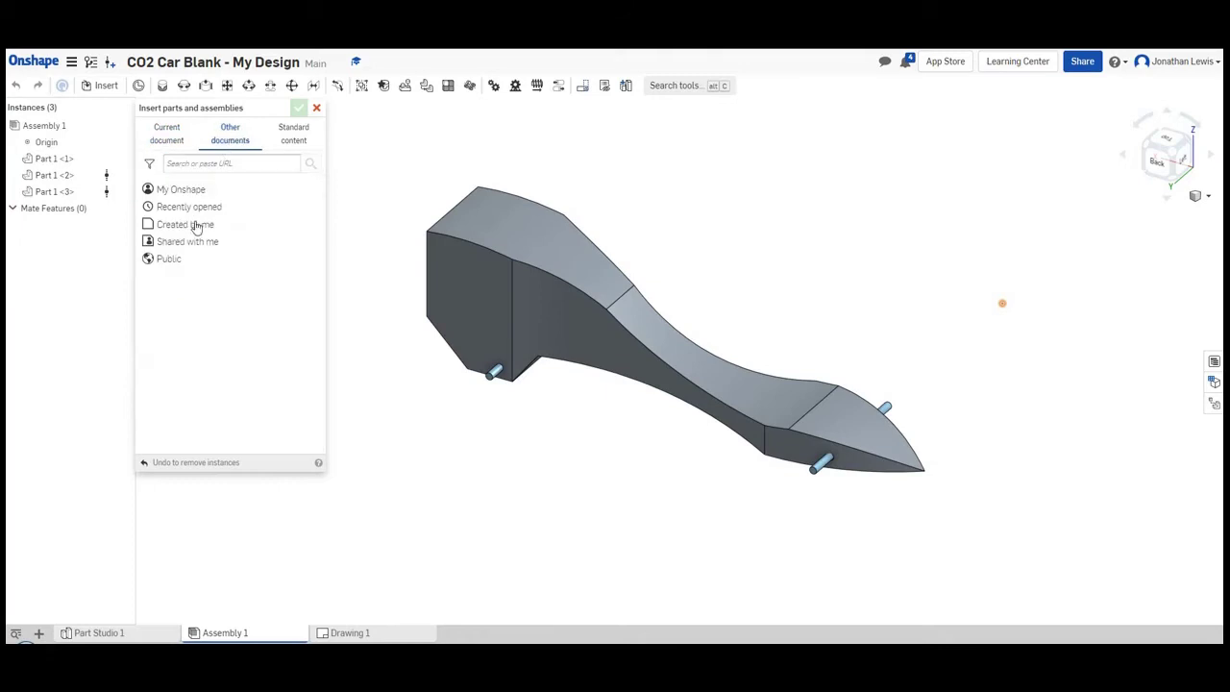
left_click(189, 227)
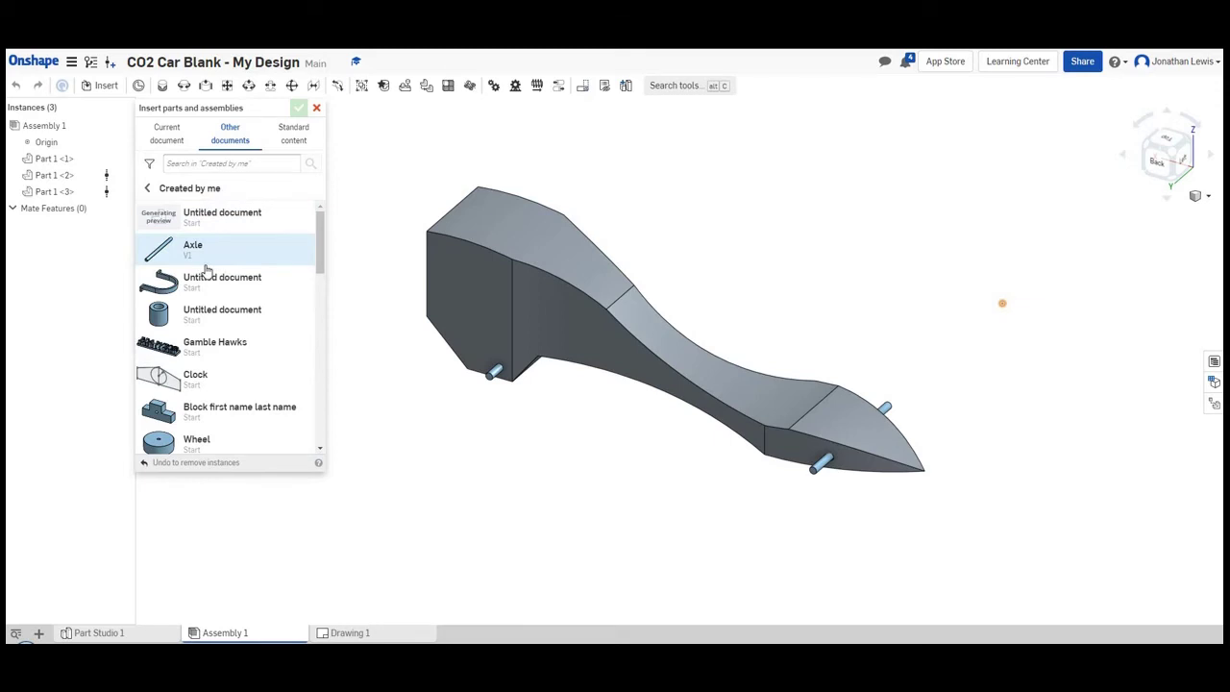
scroll(206, 271, "down", 15)
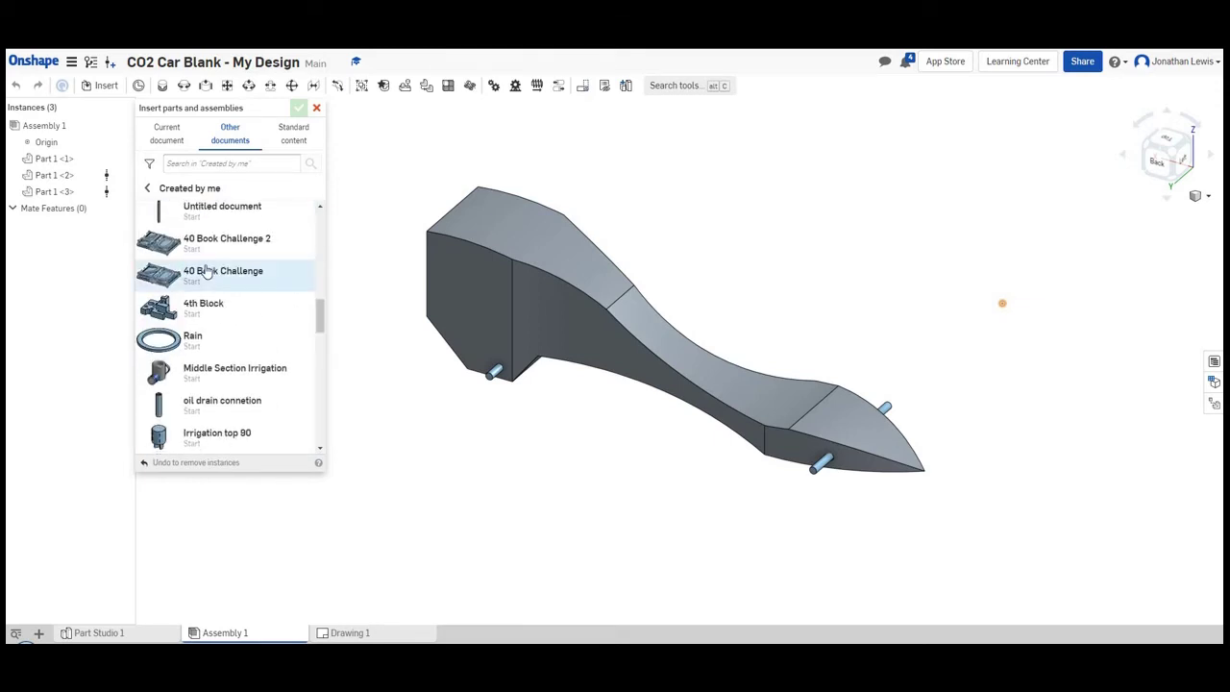
scroll(206, 271, "down", 10)
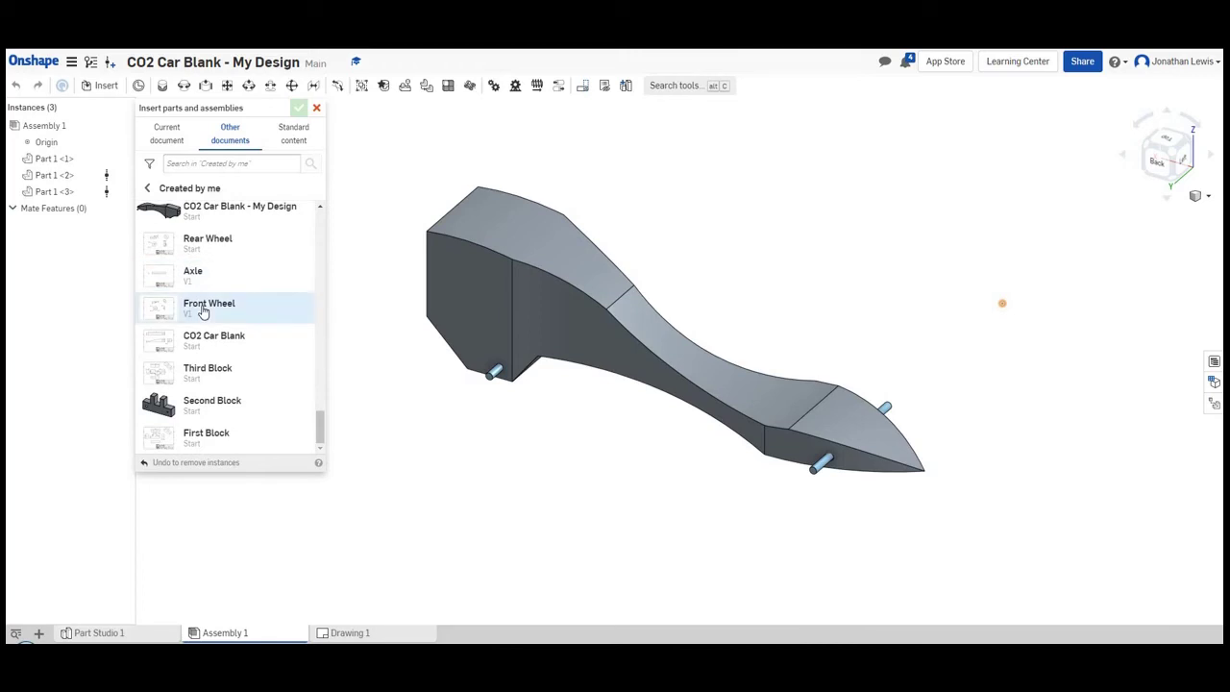
left_click(204, 312)
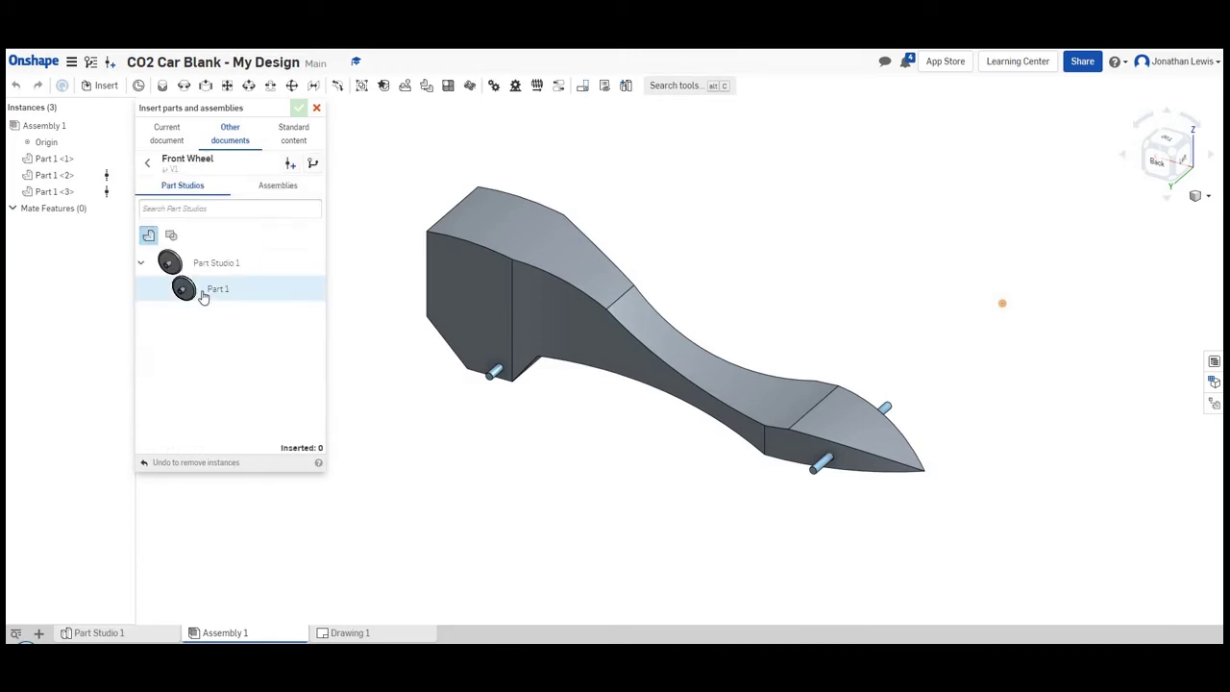
left_click(262, 302)
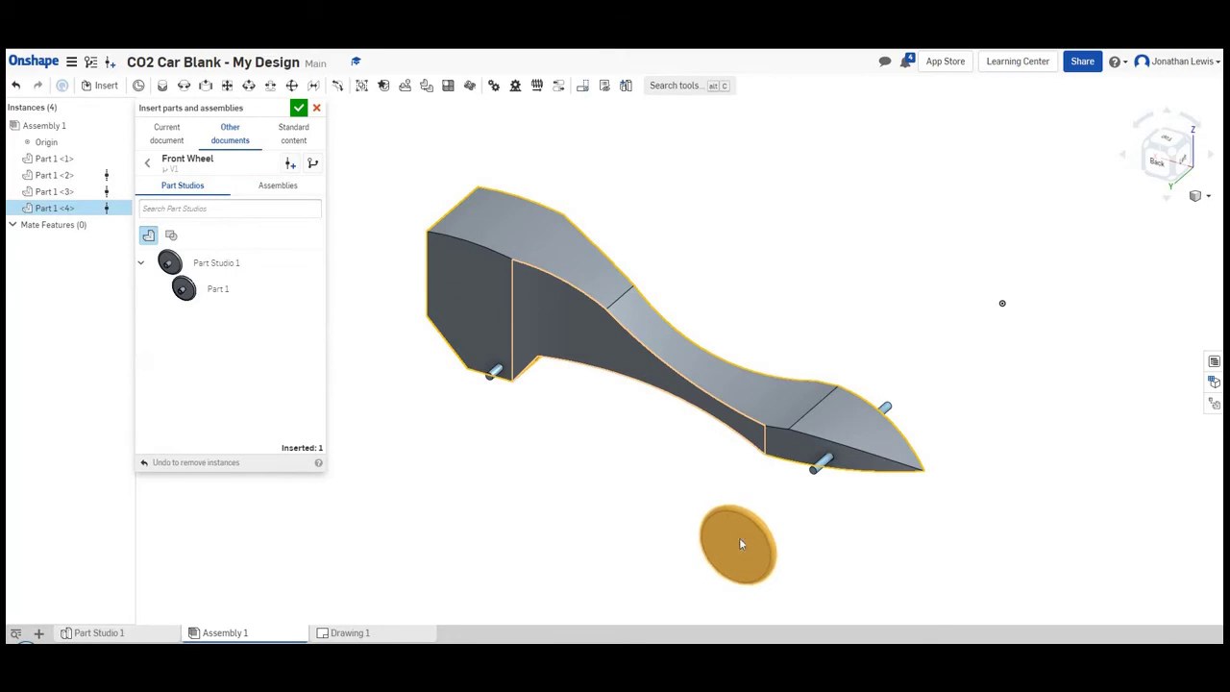
left_click(740, 537)
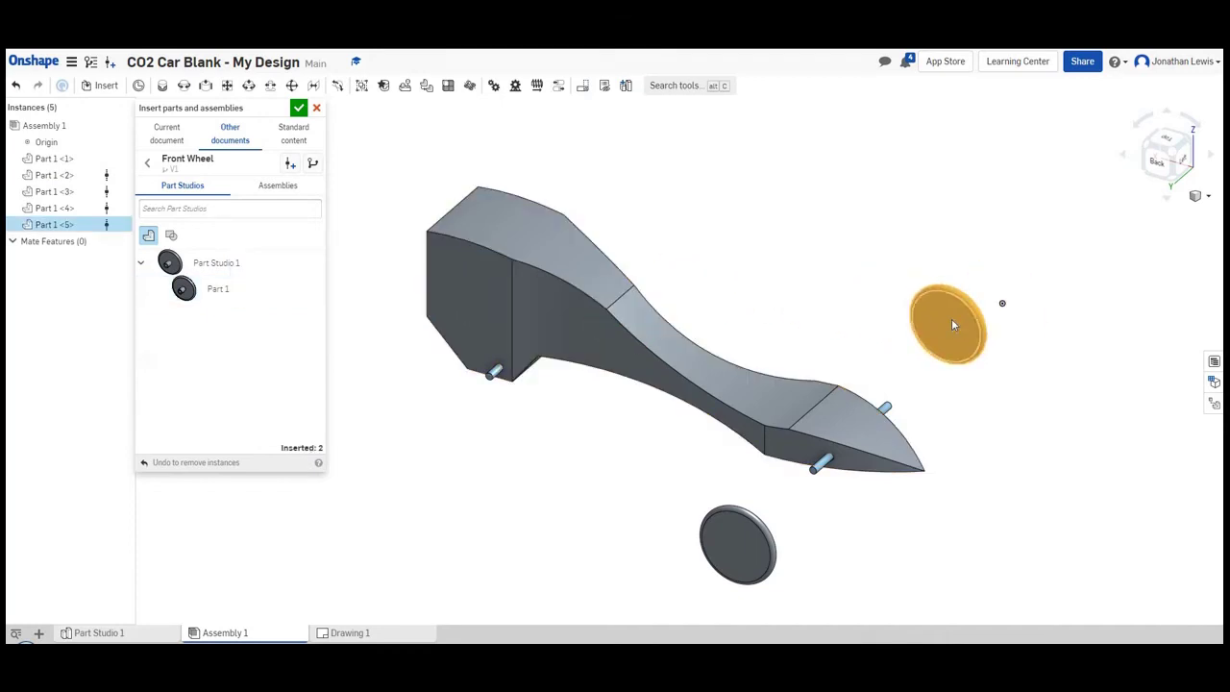
left_click(951, 319)
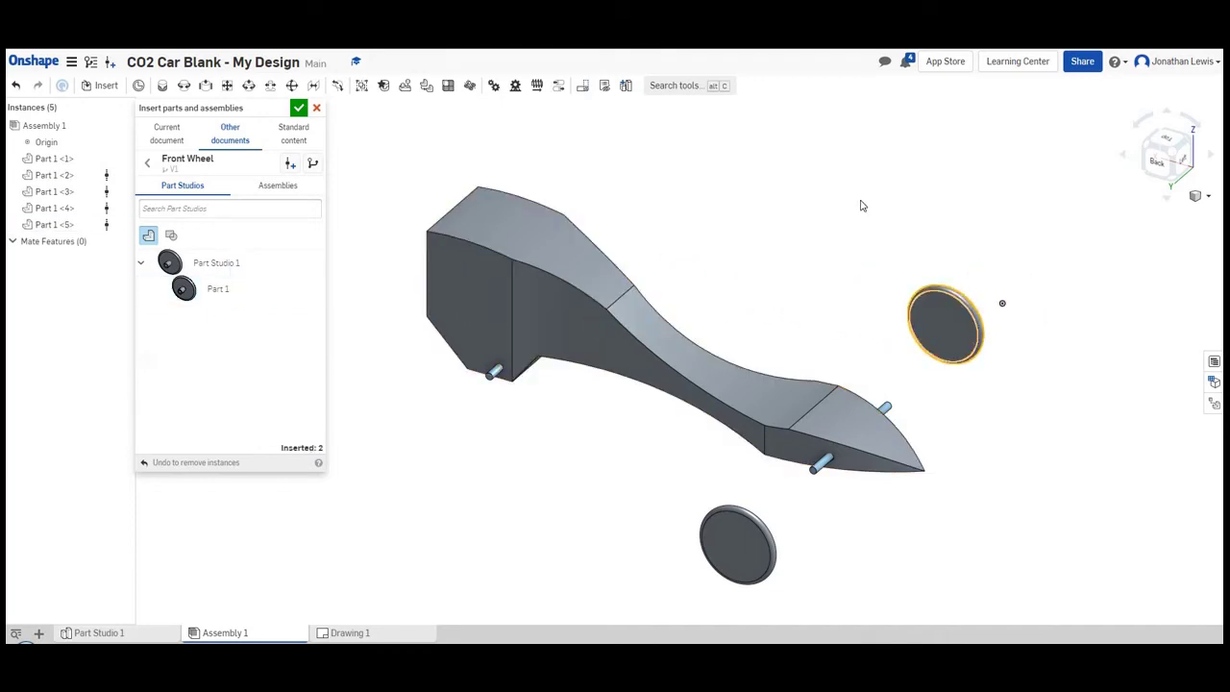
left_click(299, 109)
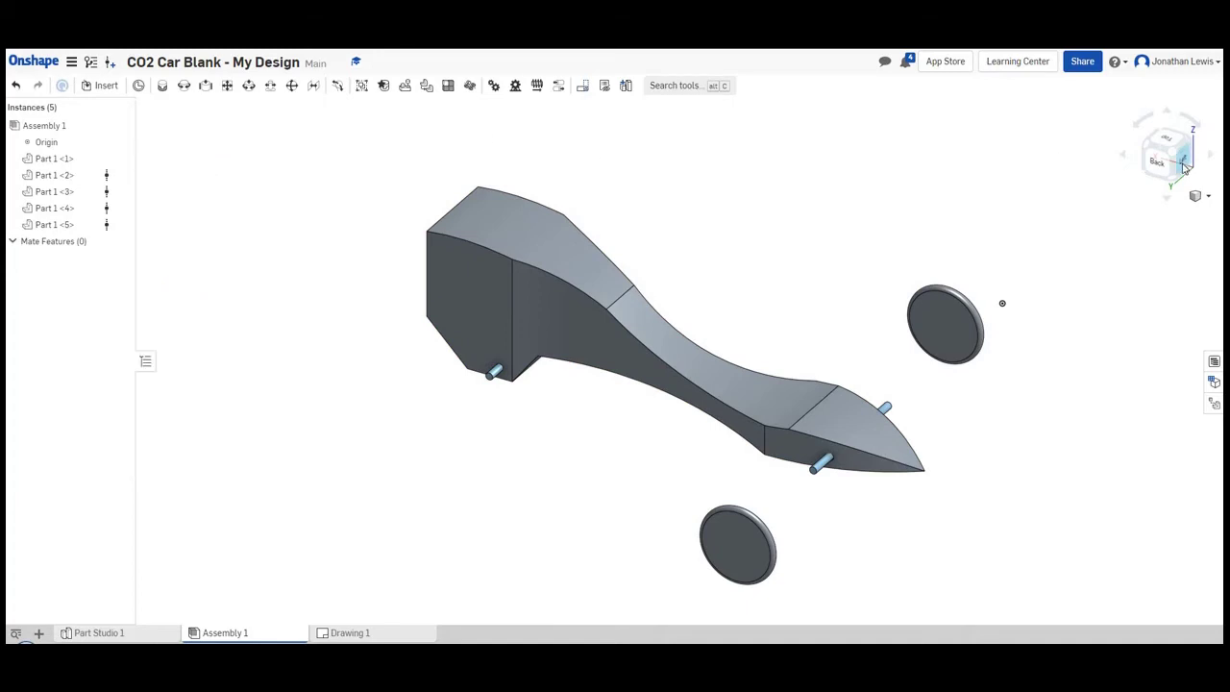
In the left view, raise the lower front wheel about 1.31 in and shift it about 0.45 in toward the body onto the axle.
key("shift+3")
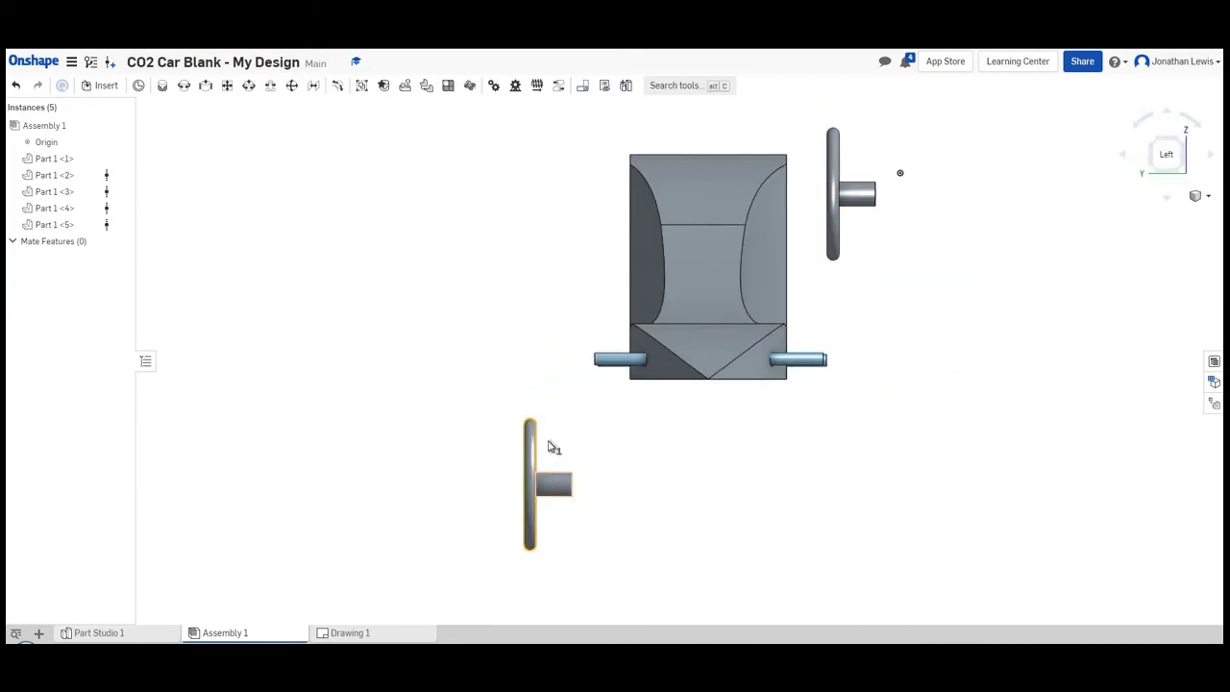
left_click(549, 445)
left_click_drag(545, 437, 556, 321)
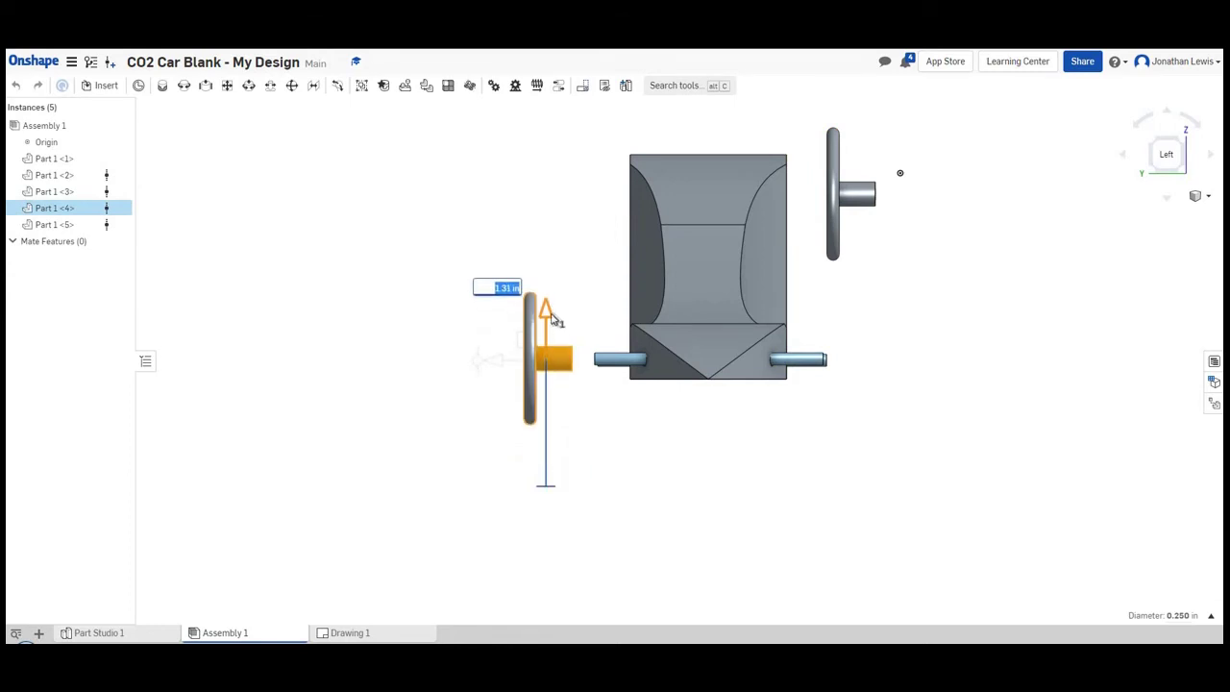
left_click_drag(501, 367, 545, 370)
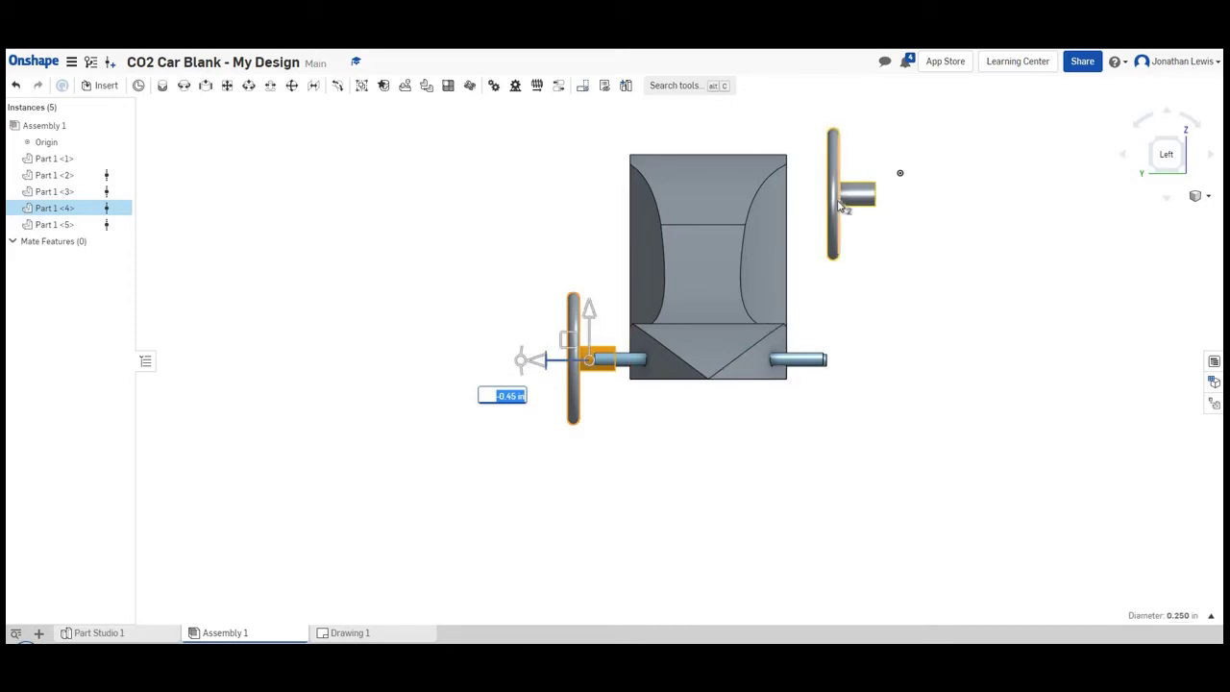
In the left view, lower the remaining raised front wheel about 0.2 in along Z.
left_click(856, 175)
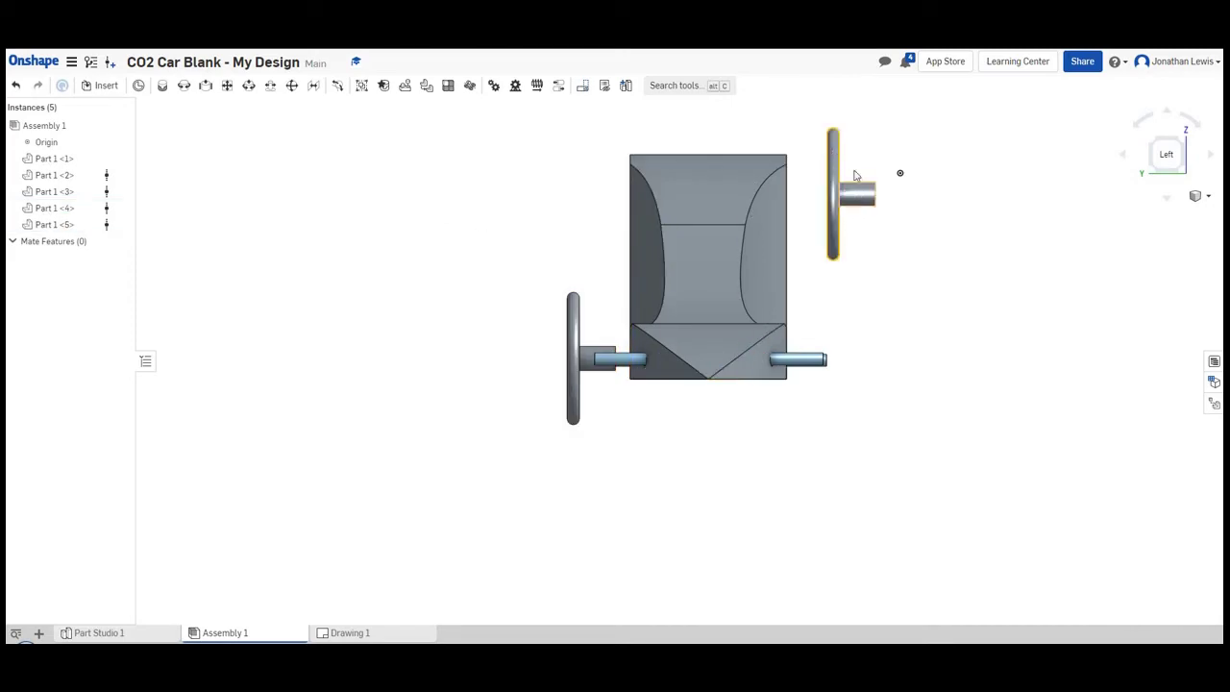
left_click(855, 197)
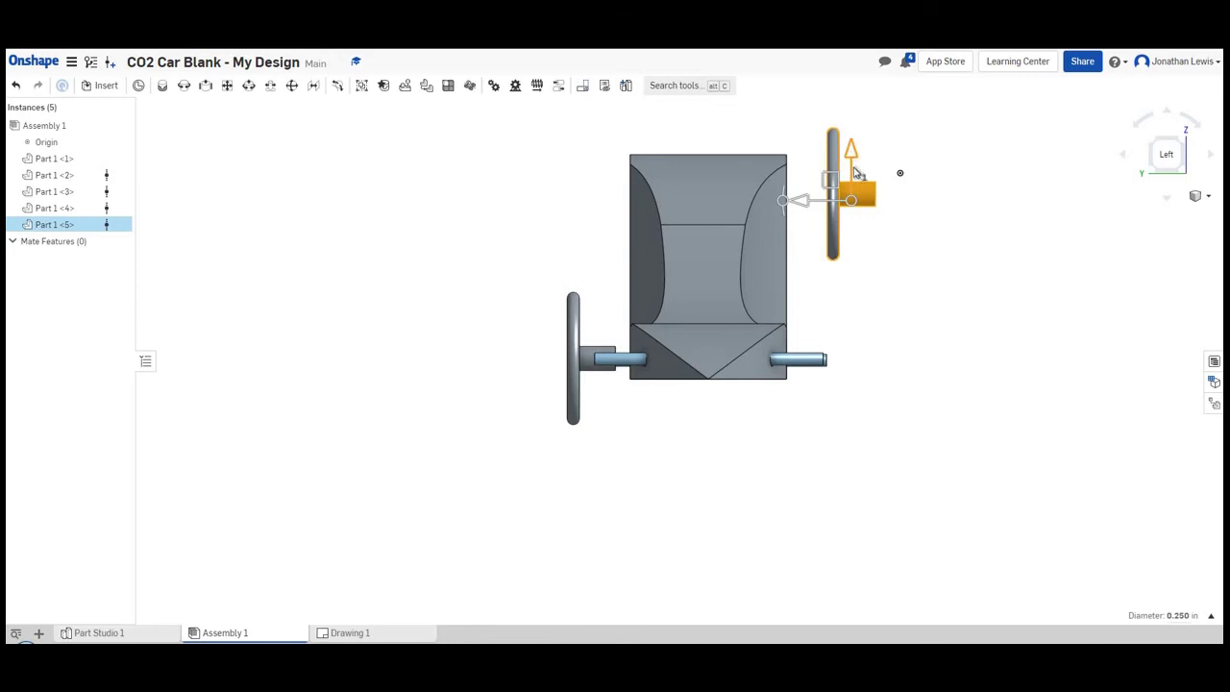
left_click_drag(859, 173, 851, 165)
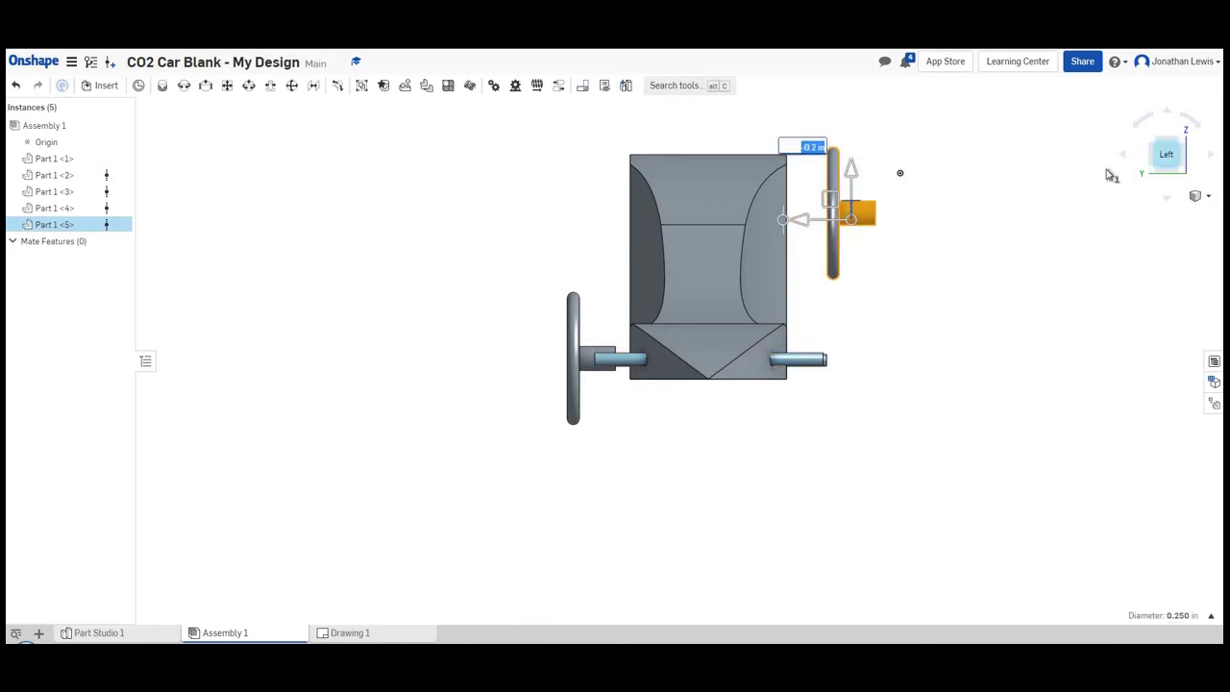
left_click(1136, 136)
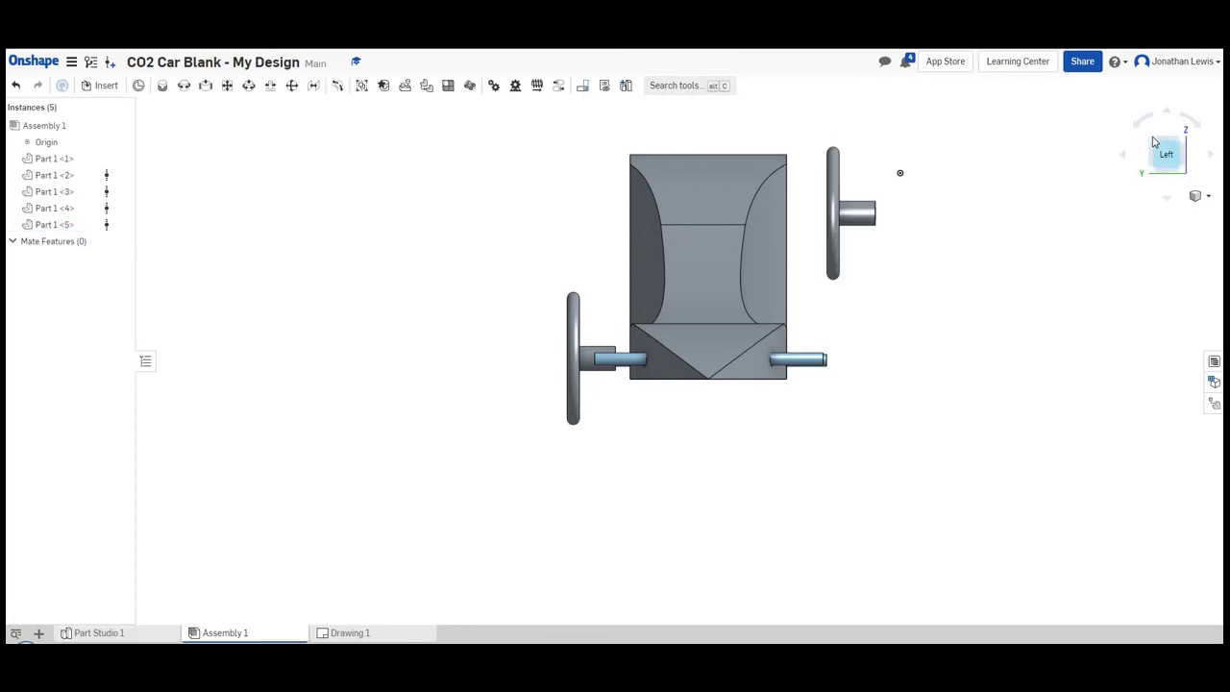
In the top view, shift the front wheel on the +Y side about 0.97 in along X toward the nose, in line with the front axle.
left_click(1154, 142)
left_click(1163, 136)
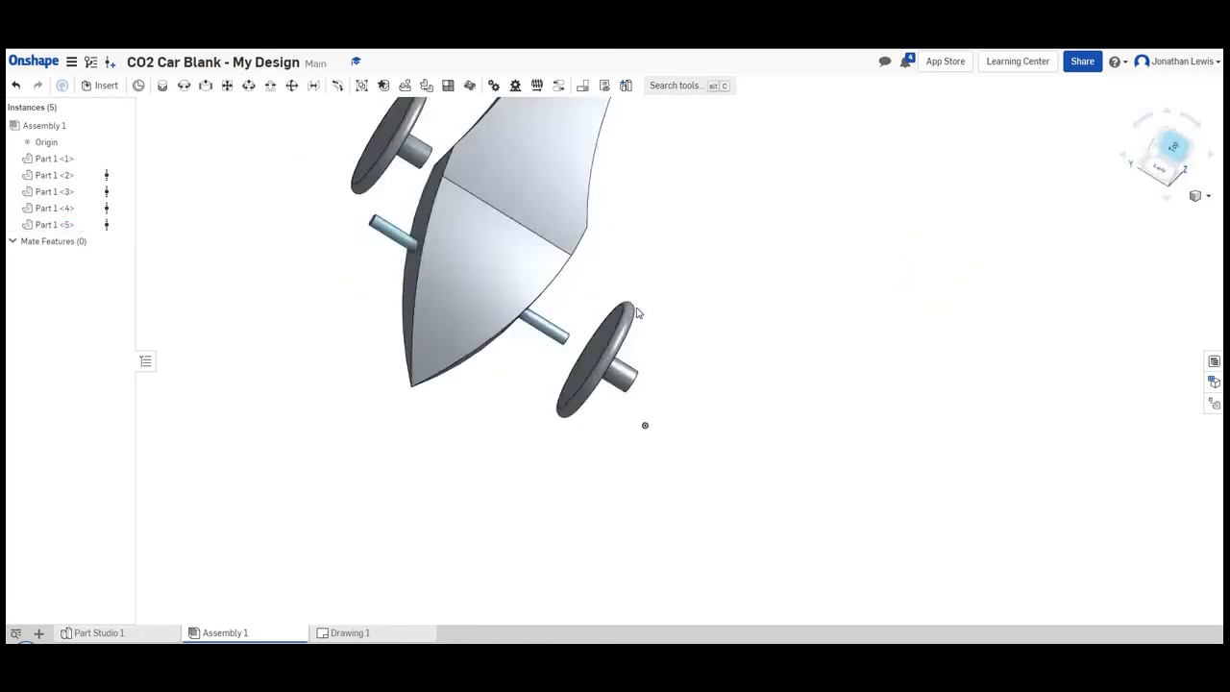
middle_click_drag(655, 250, 756, 191)
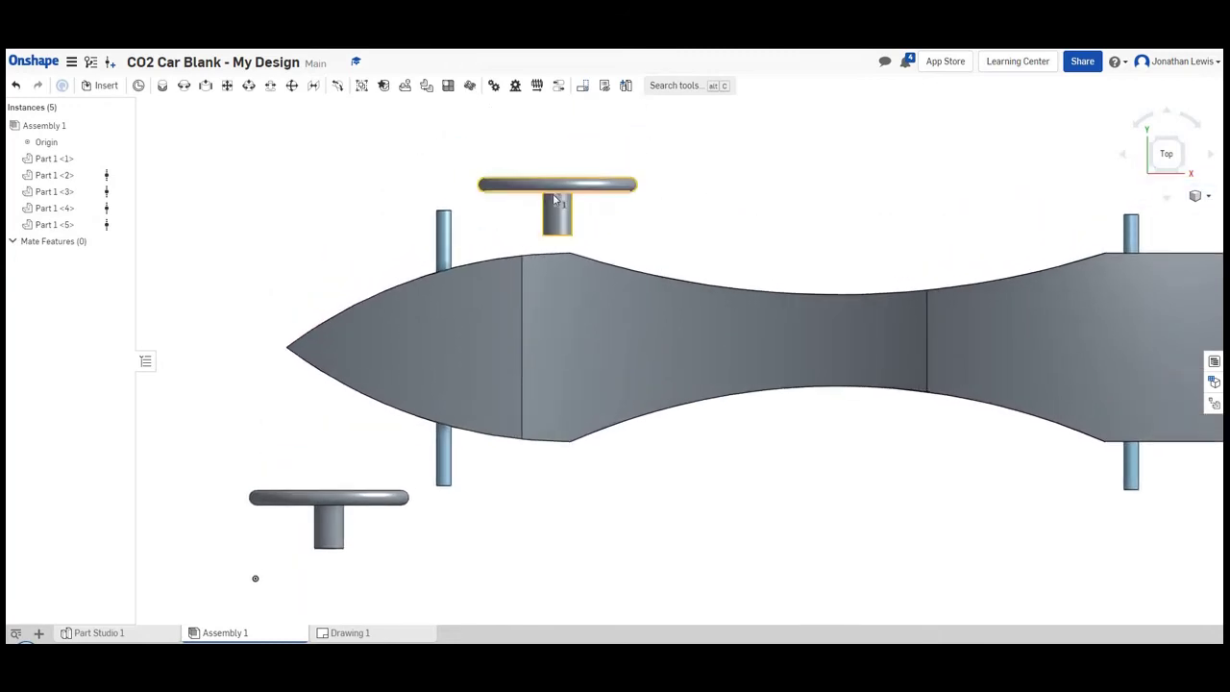
left_click(558, 195)
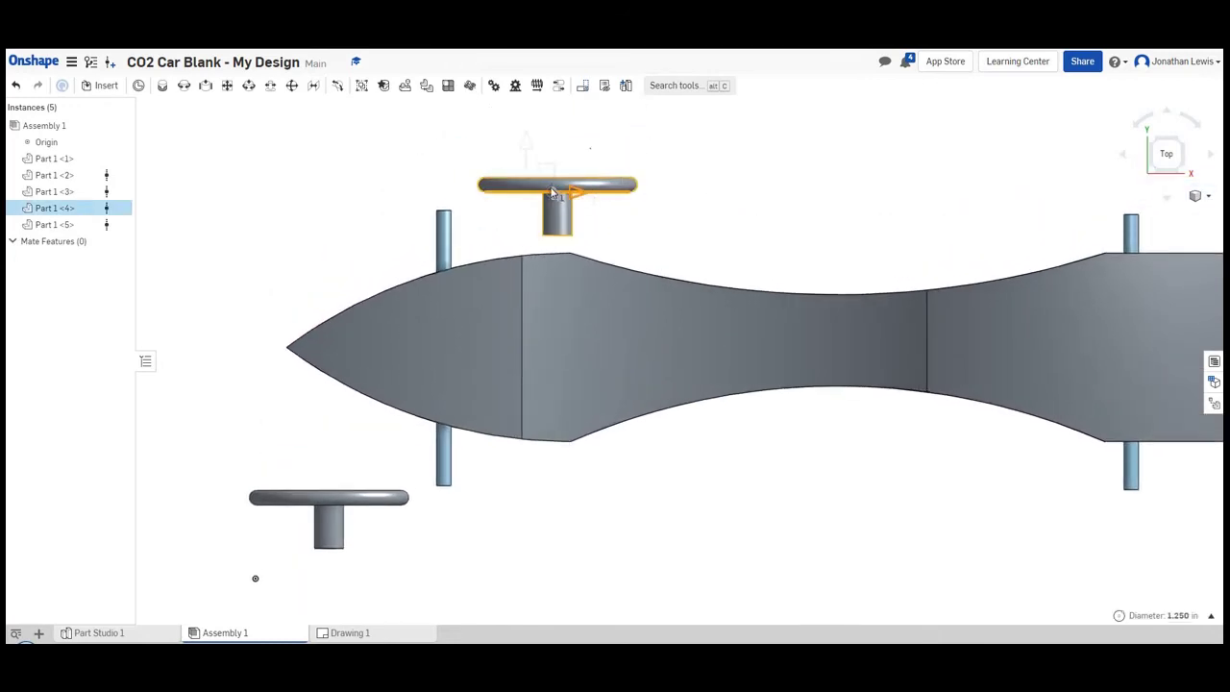
left_click_drag(575, 195, 486, 187)
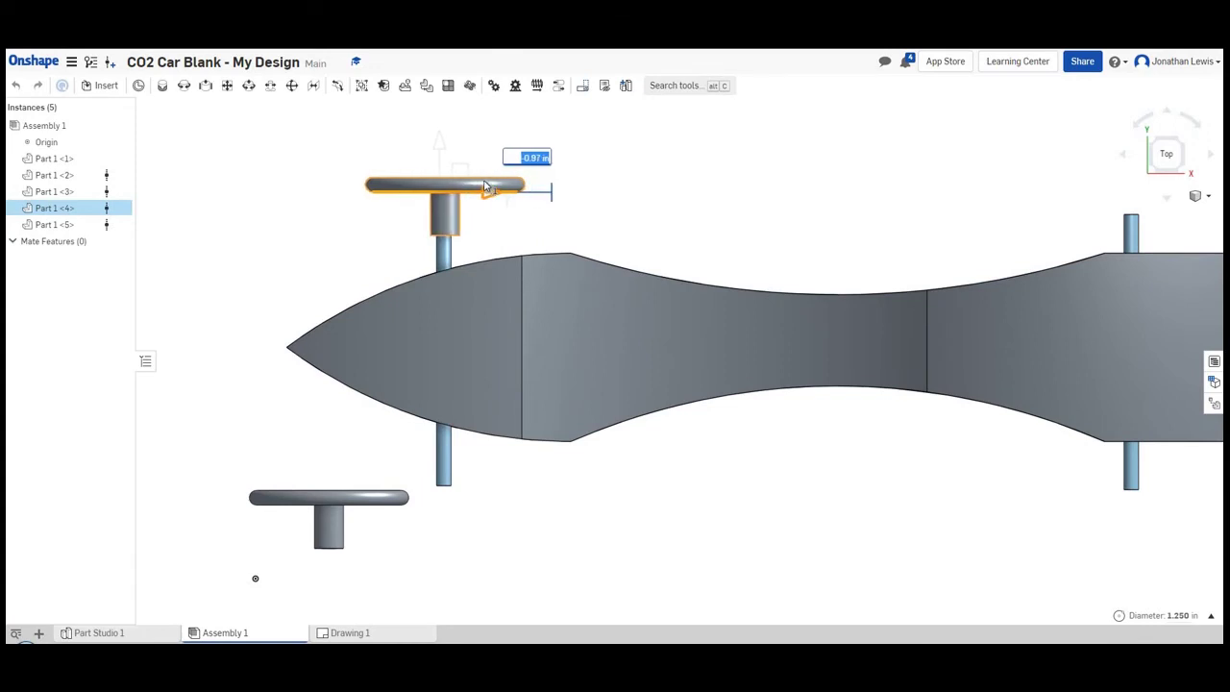
Rotate the front wheel on the -Y side 180 degrees so its hub faces the body.
left_click(337, 555)
left_click(335, 546)
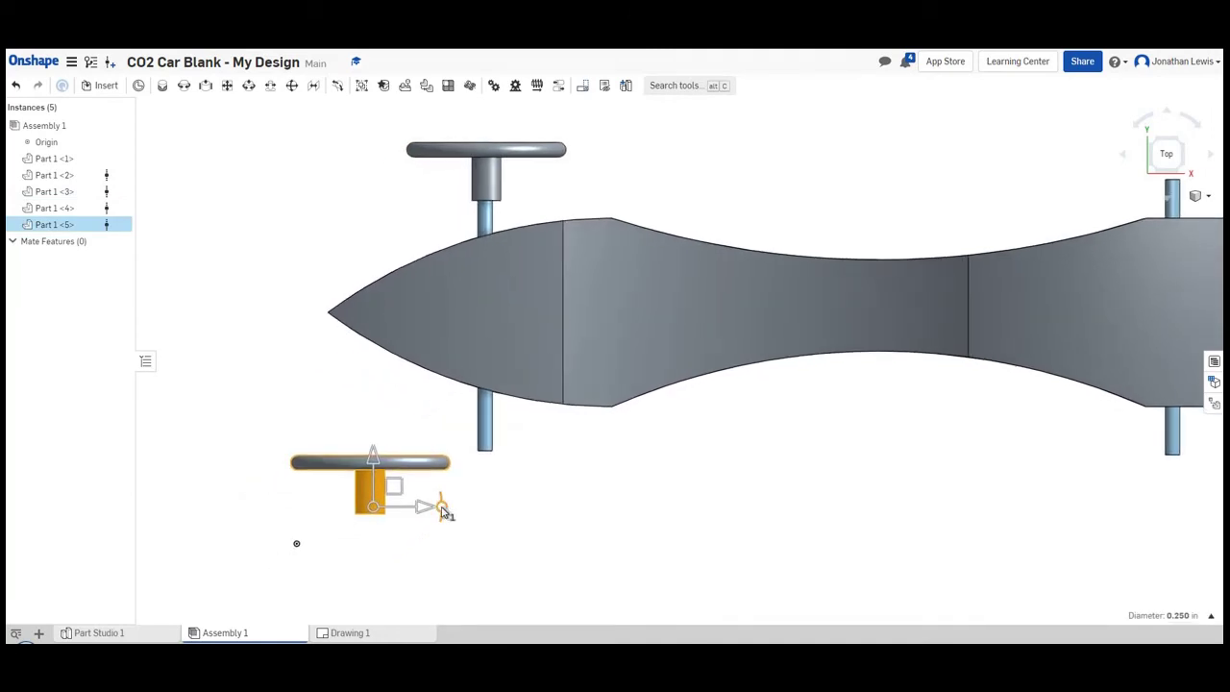
left_click_drag(423, 544, 304, 510)
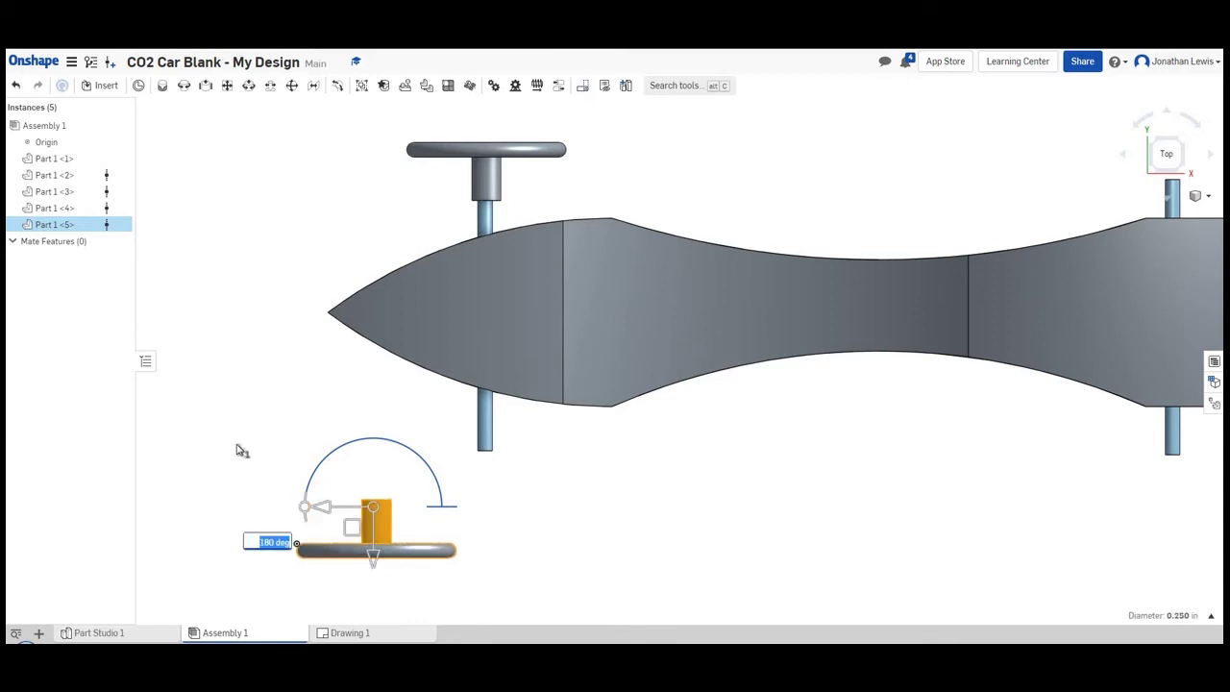
In the top view, align the flipped front wheel with the front axle and bring it about 0.54 in along Y toward the body.
left_click_drag(327, 514, 485, 492)
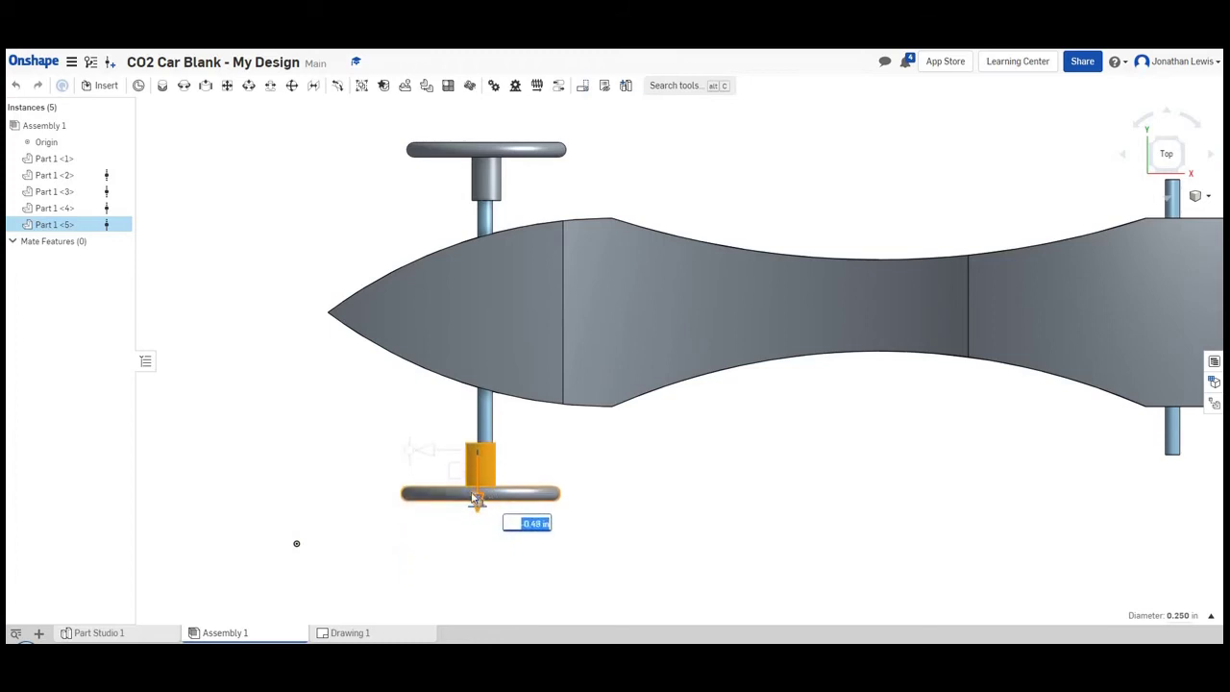
left_click_drag(436, 455, 438, 458)
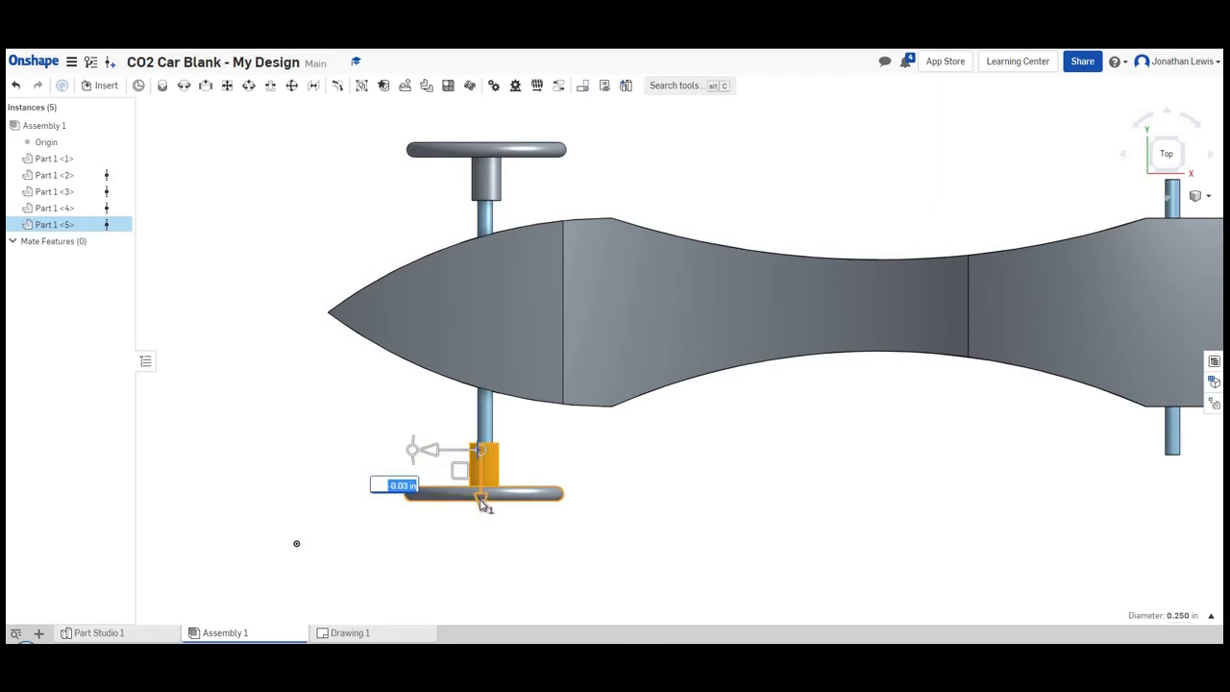
left_click_drag(482, 504, 483, 498)
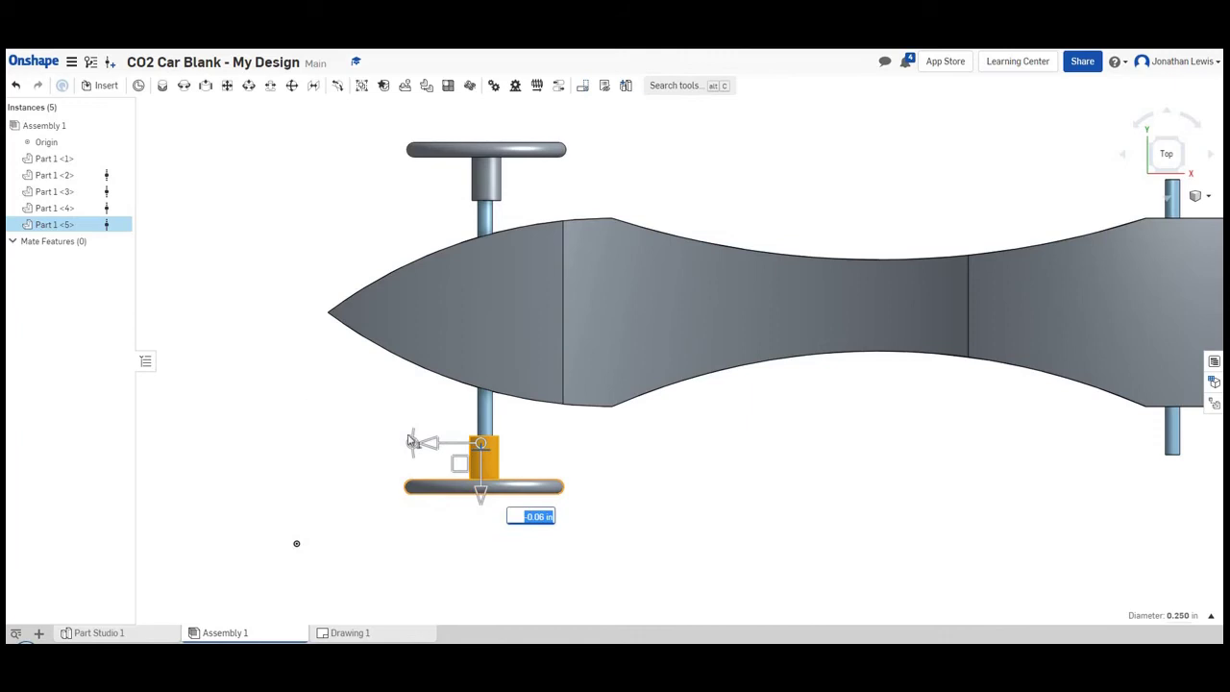
left_click(301, 412)
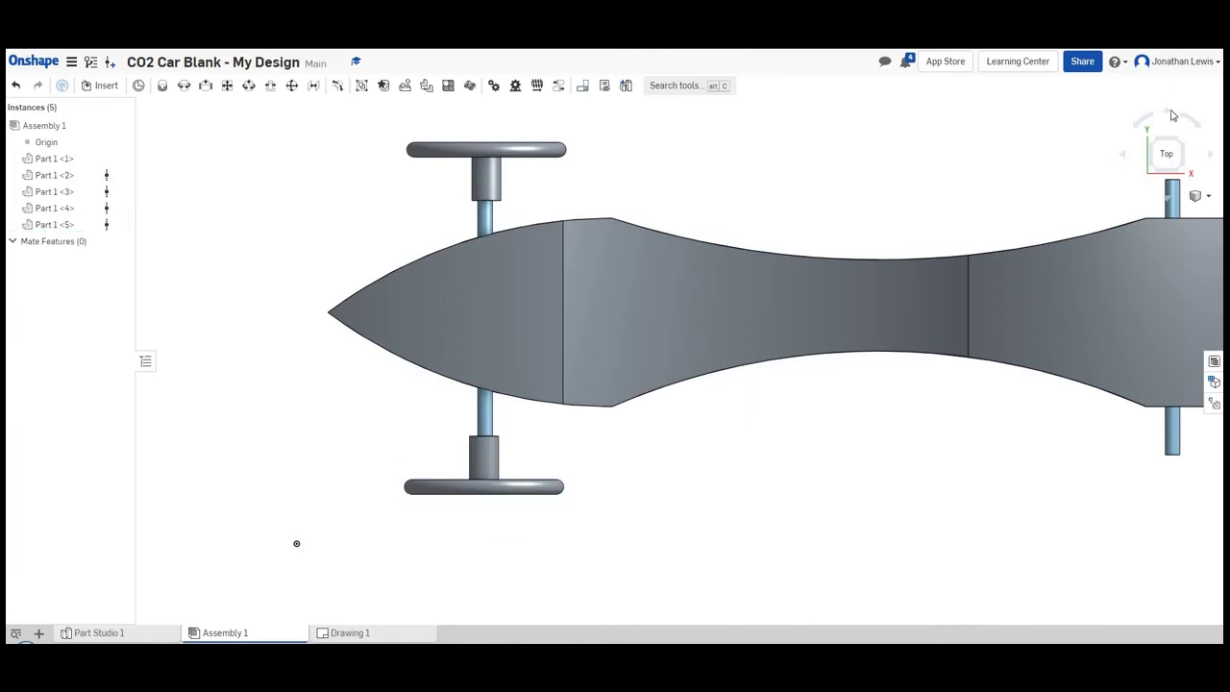
In the left view, lower the flipped front wheel about 1.48 in onto the axle and slide it about 0.2 in toward the body.
left_click(1155, 144)
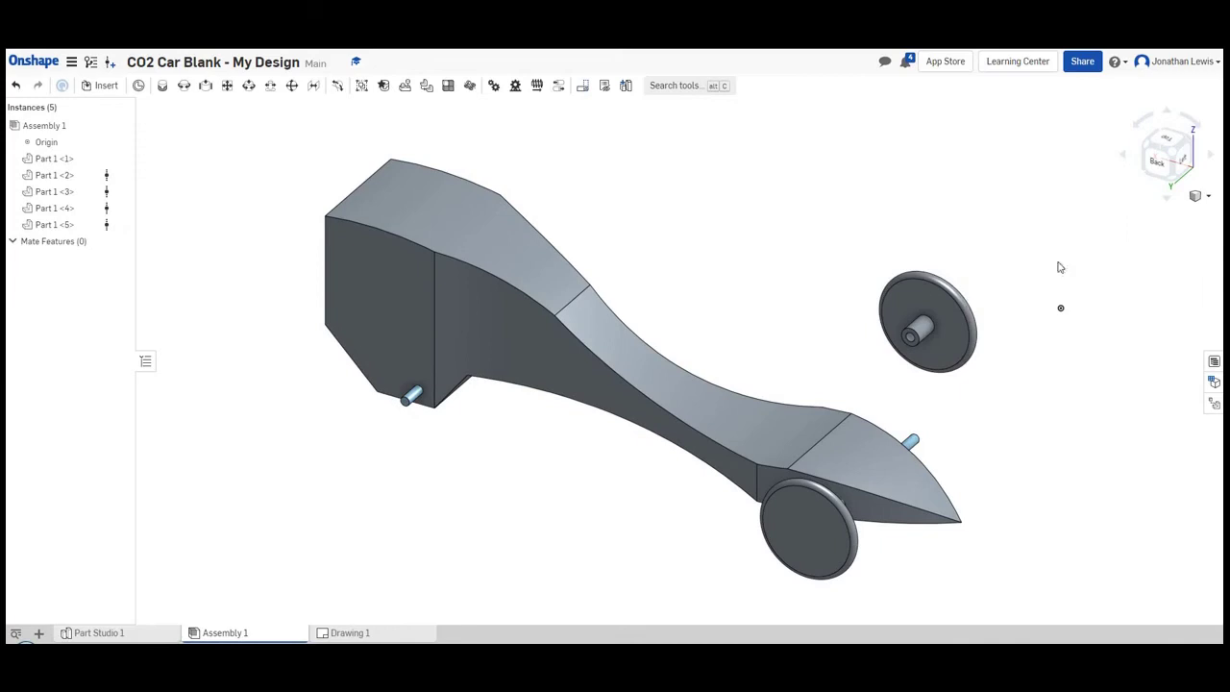
left_click(1182, 165)
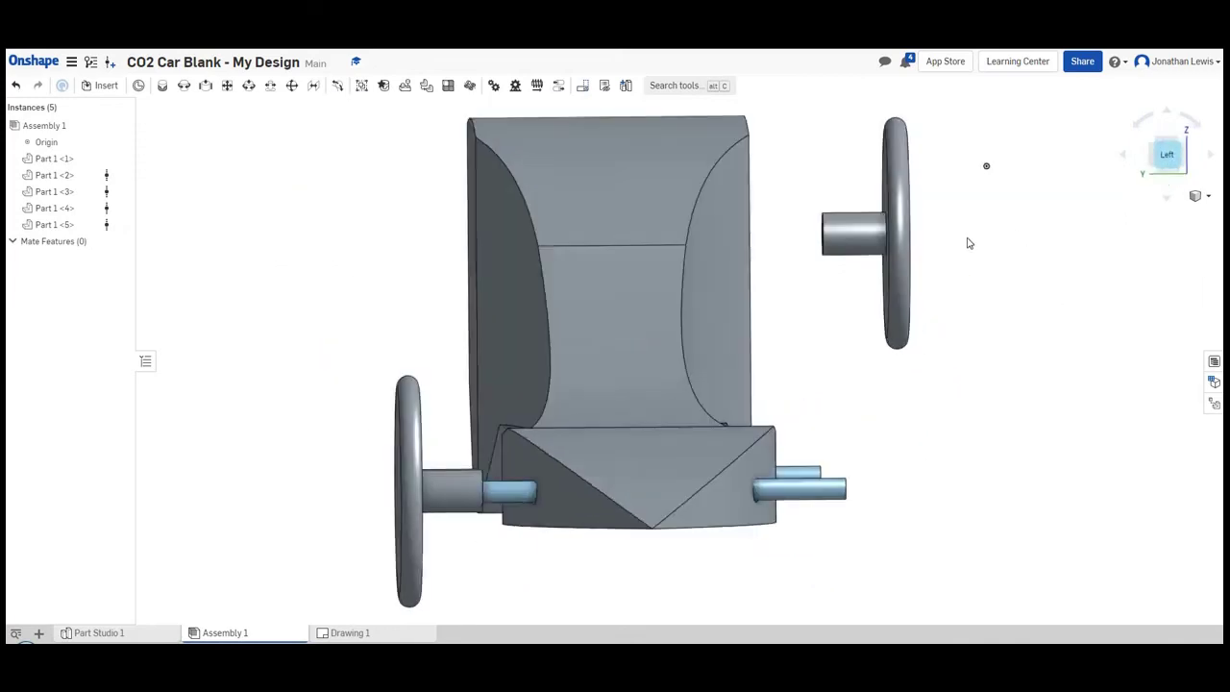
left_click(781, 242)
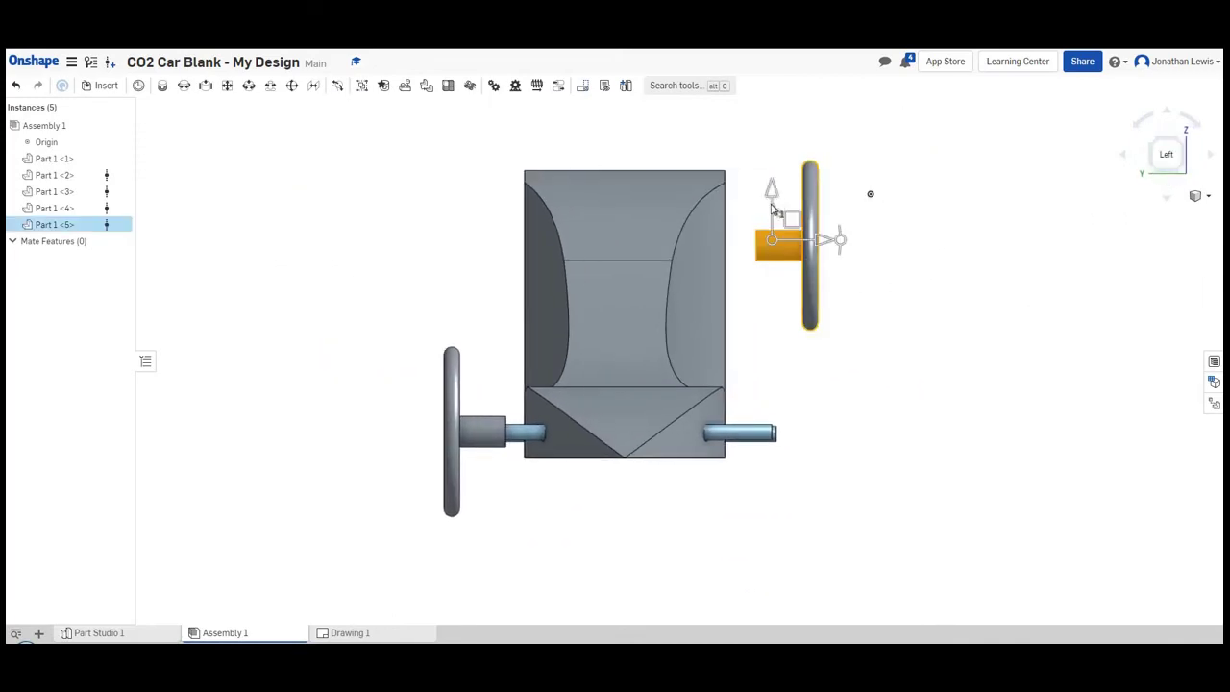
left_click_drag(774, 234, 845, 426)
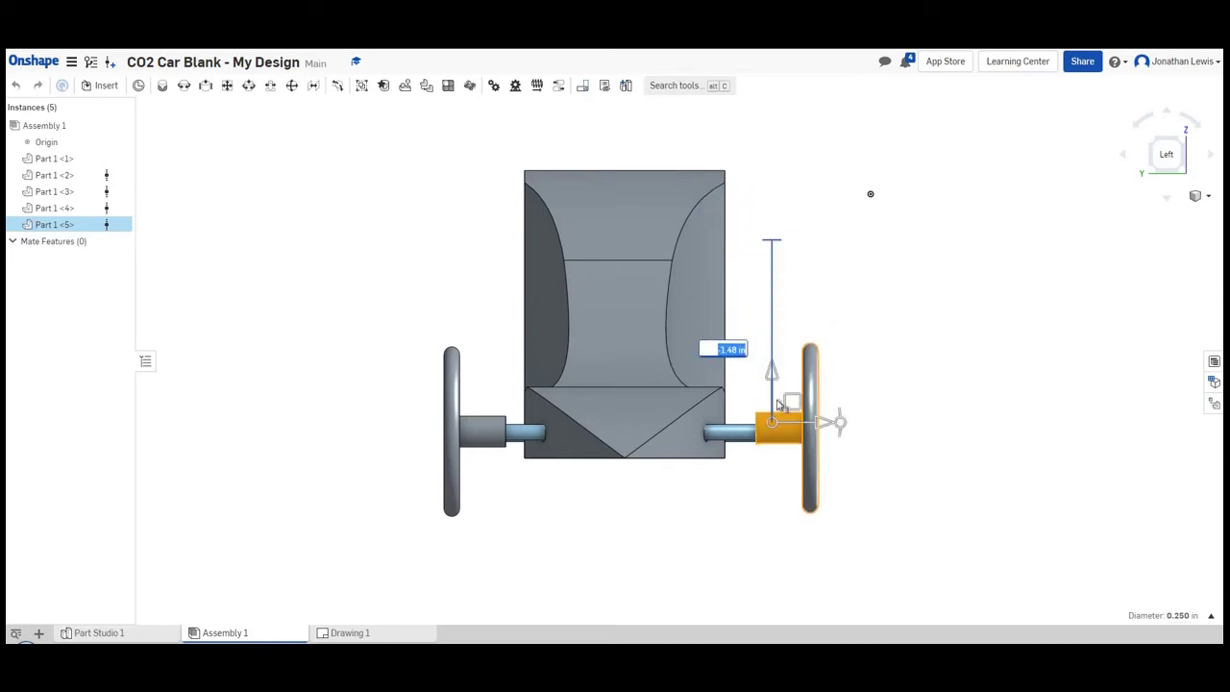
left_click_drag(778, 385, 778, 385)
mouse_move(825, 434)
left_mouse_down()
mouse_move(795, 426)
mouse_move(806, 429)
left_mouse_up()
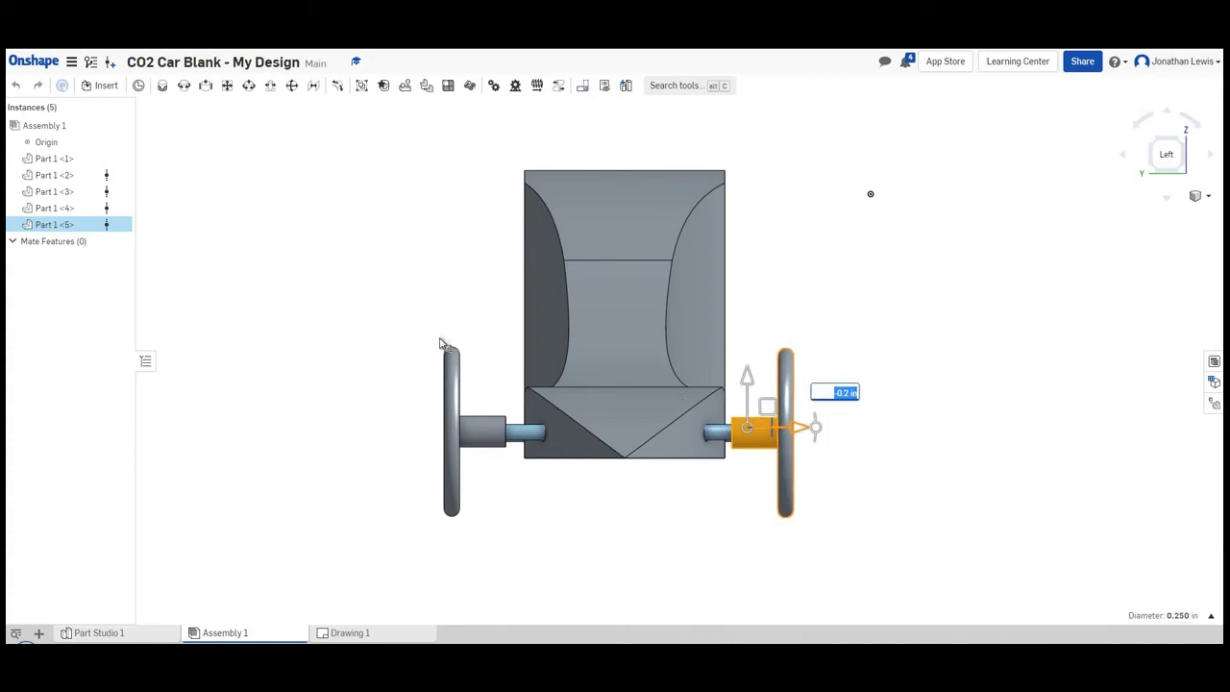
left_click(339, 361)
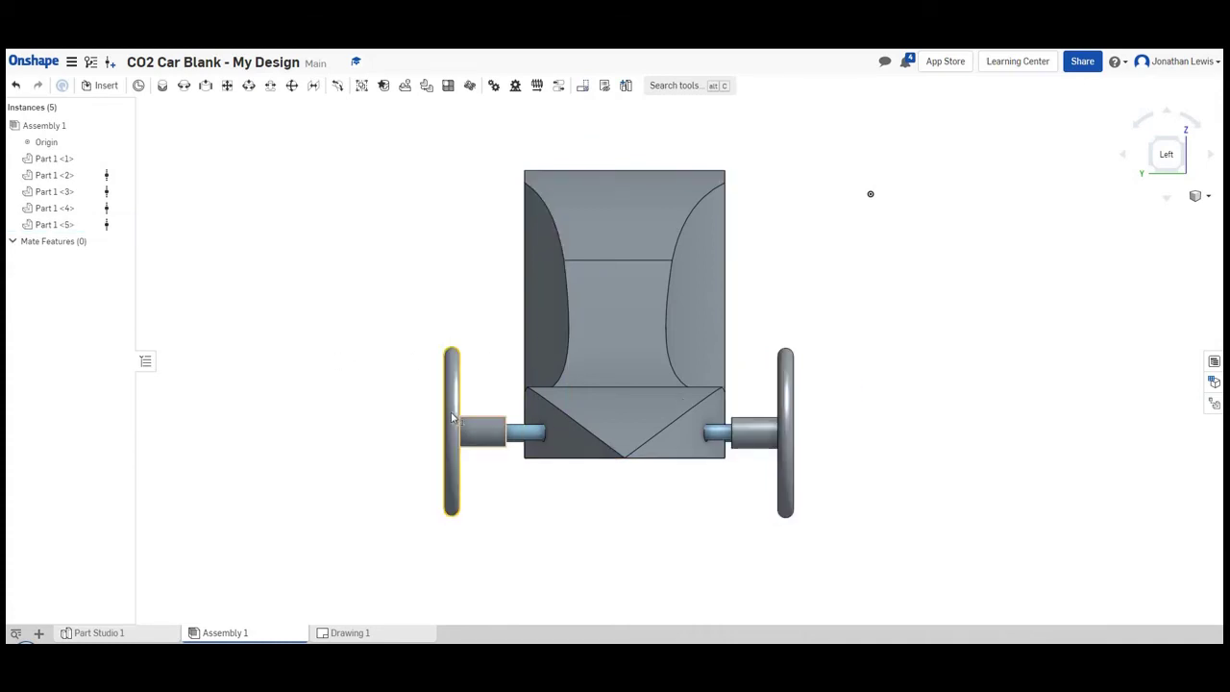
Slide the opposite front wheel slightly inward along the axle to match the spacing on both sides of the nose.
left_click(392, 402)
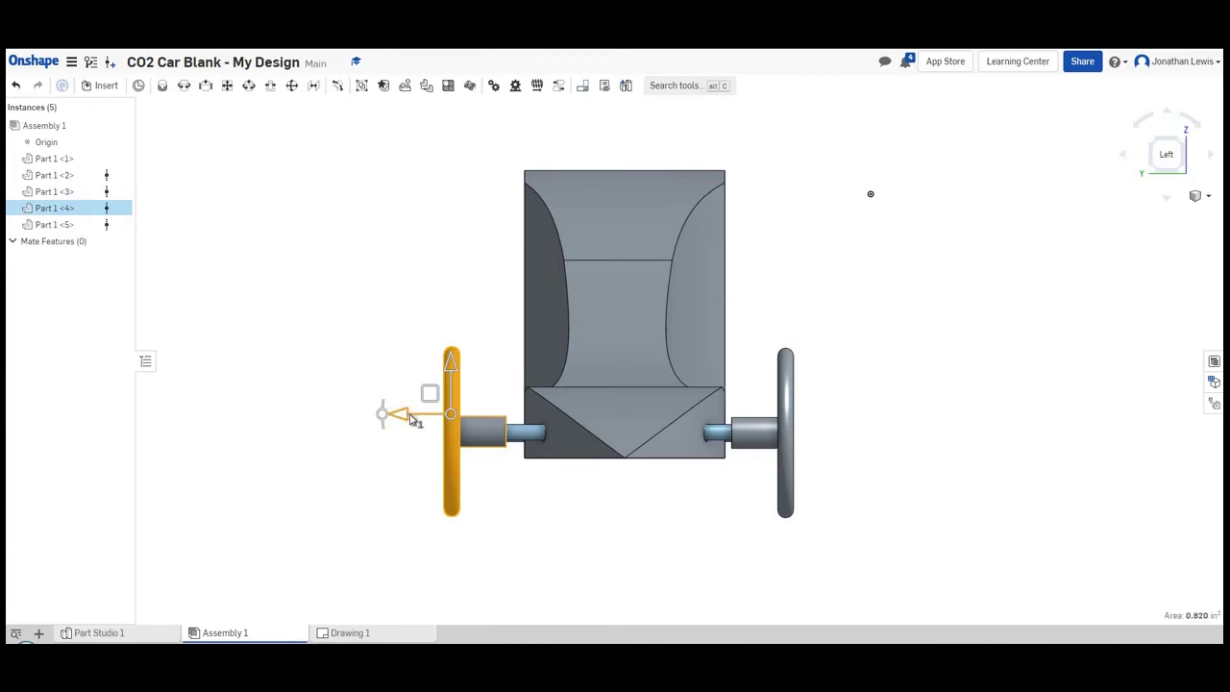
left_click_drag(414, 420, 417, 420)
left_click(313, 306)
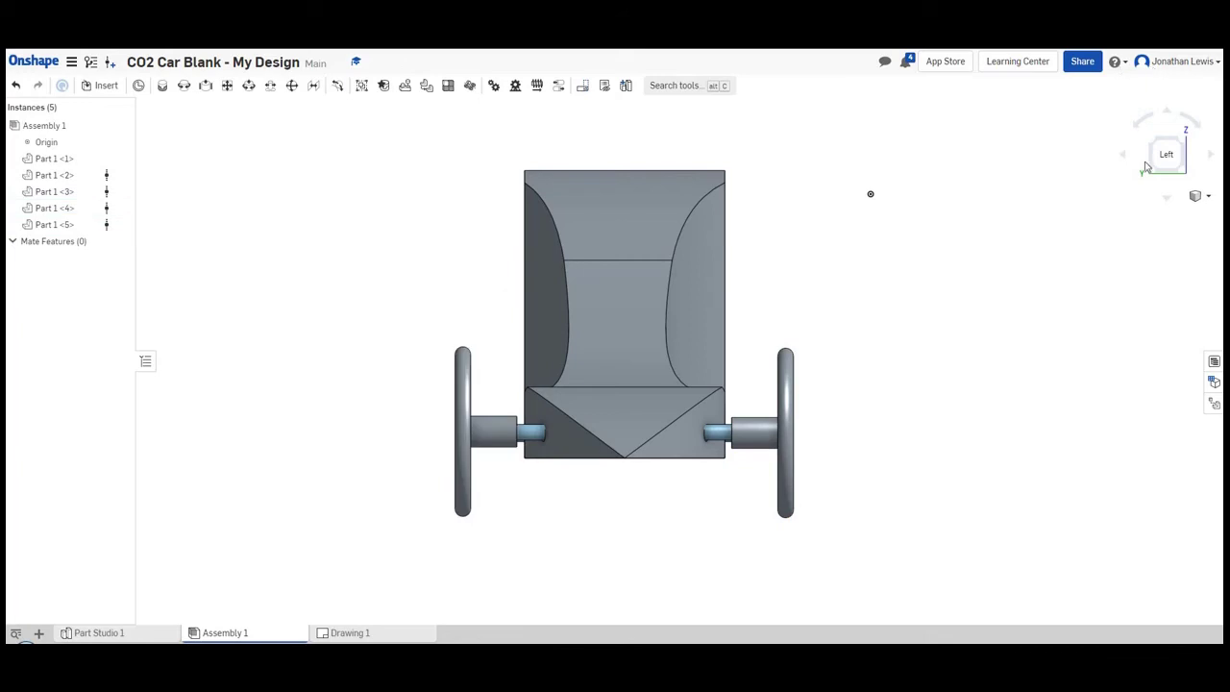
Choose the Rear Wheel document created by me as the insert source and create version V1 in it.
left_click(1153, 143)
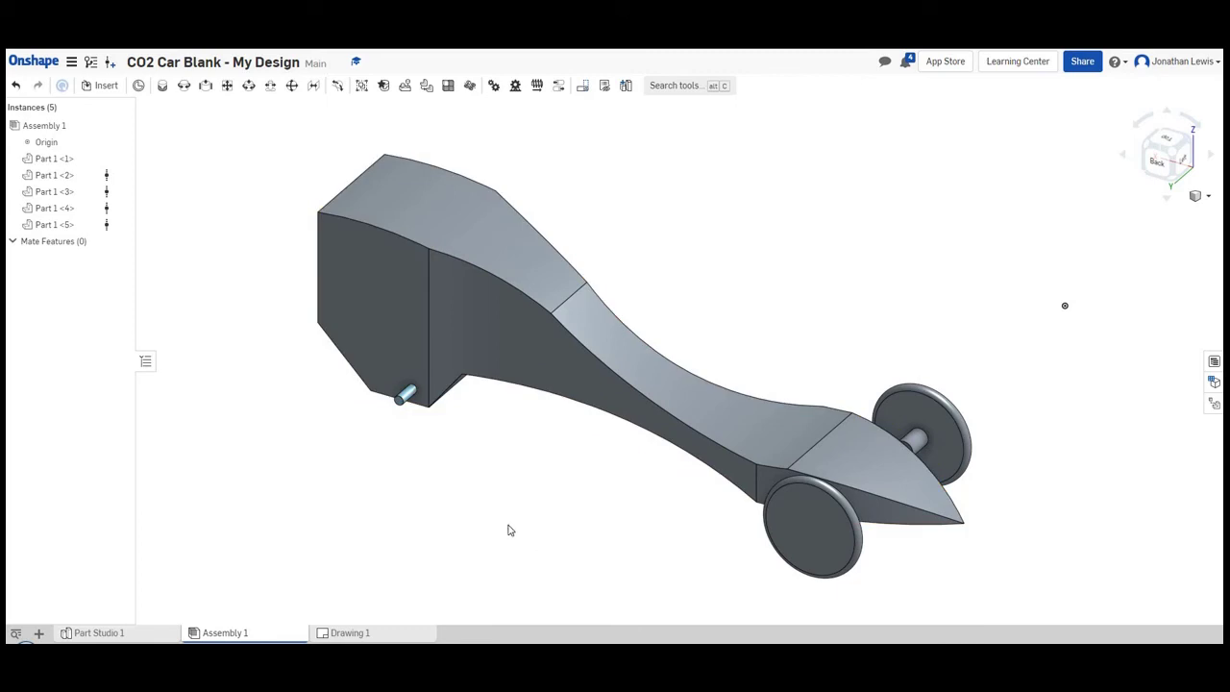
left_click(85, 86)
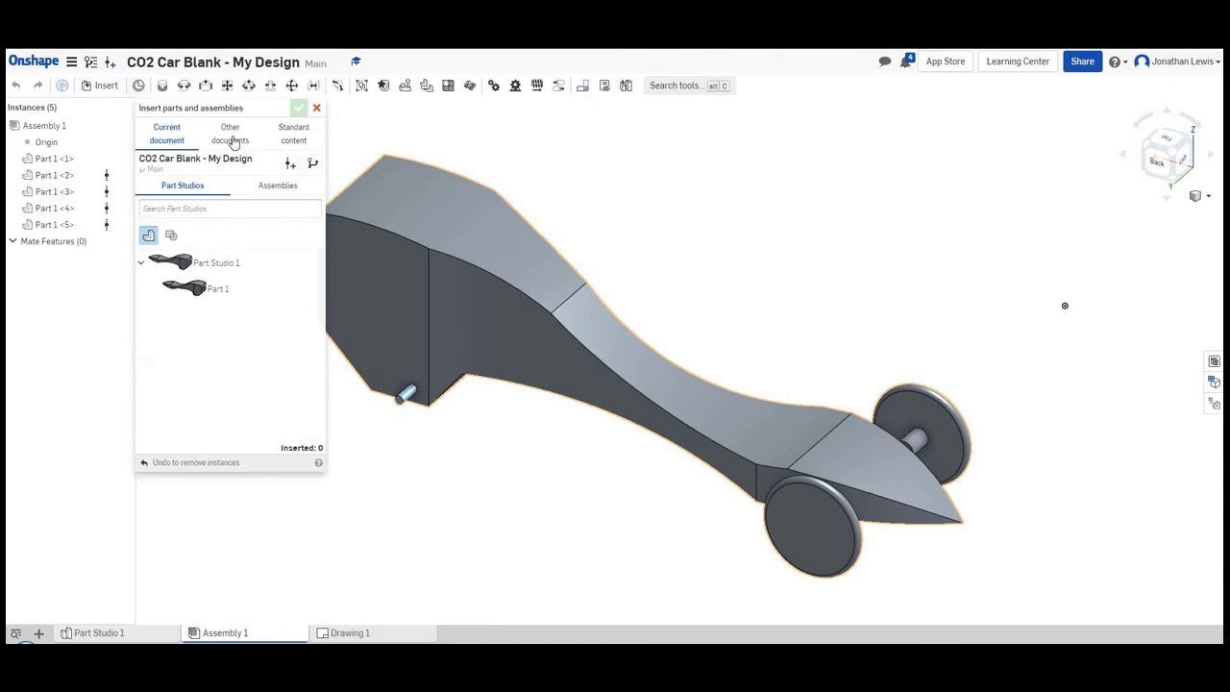
left_click(233, 142)
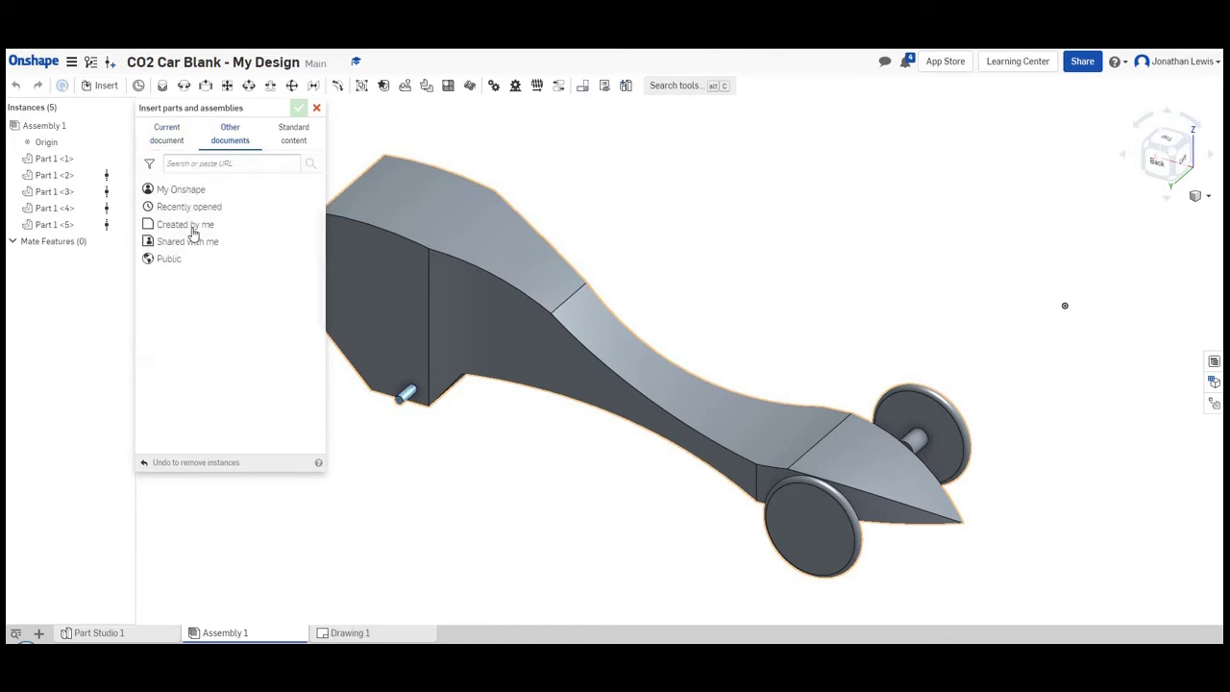
left_click(194, 227)
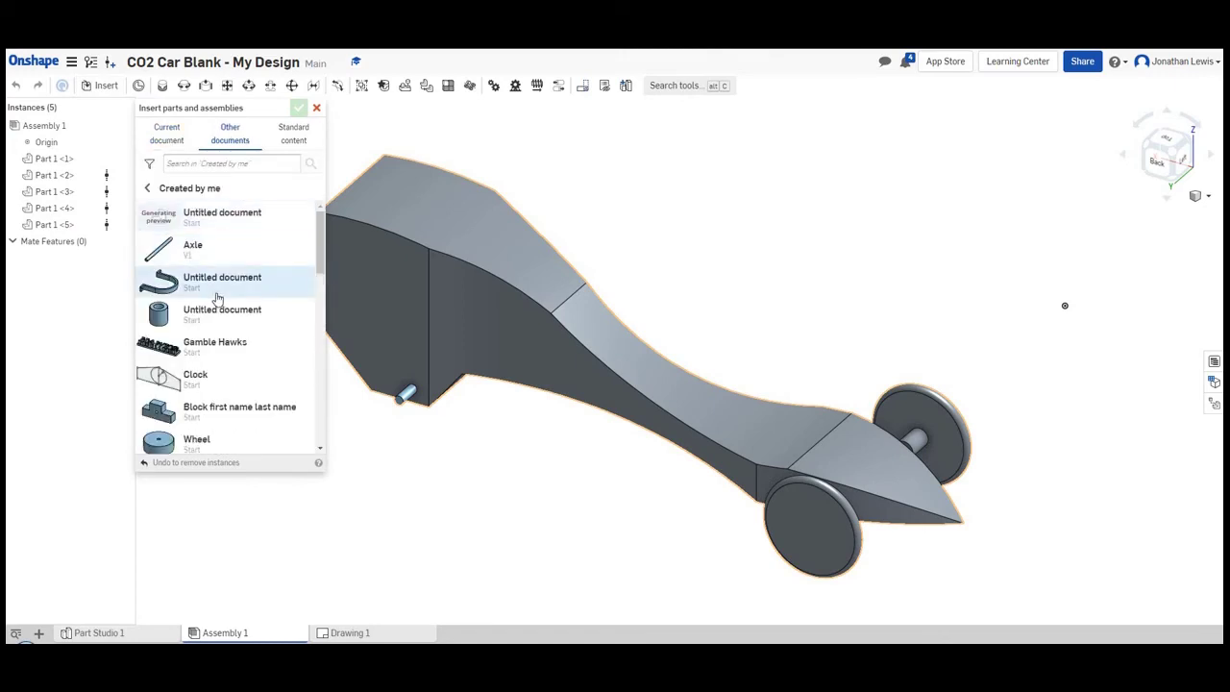
scroll(218, 300, "down", 8)
scroll(218, 301, "down", 10)
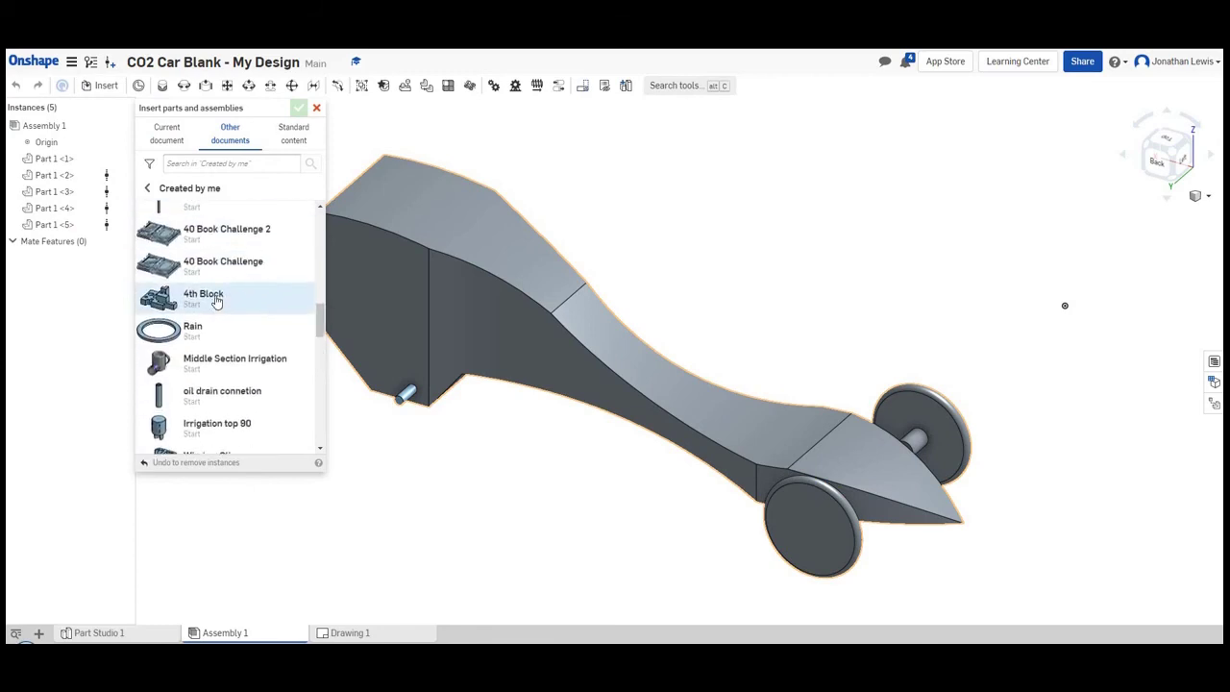
scroll(217, 301, "down", 3)
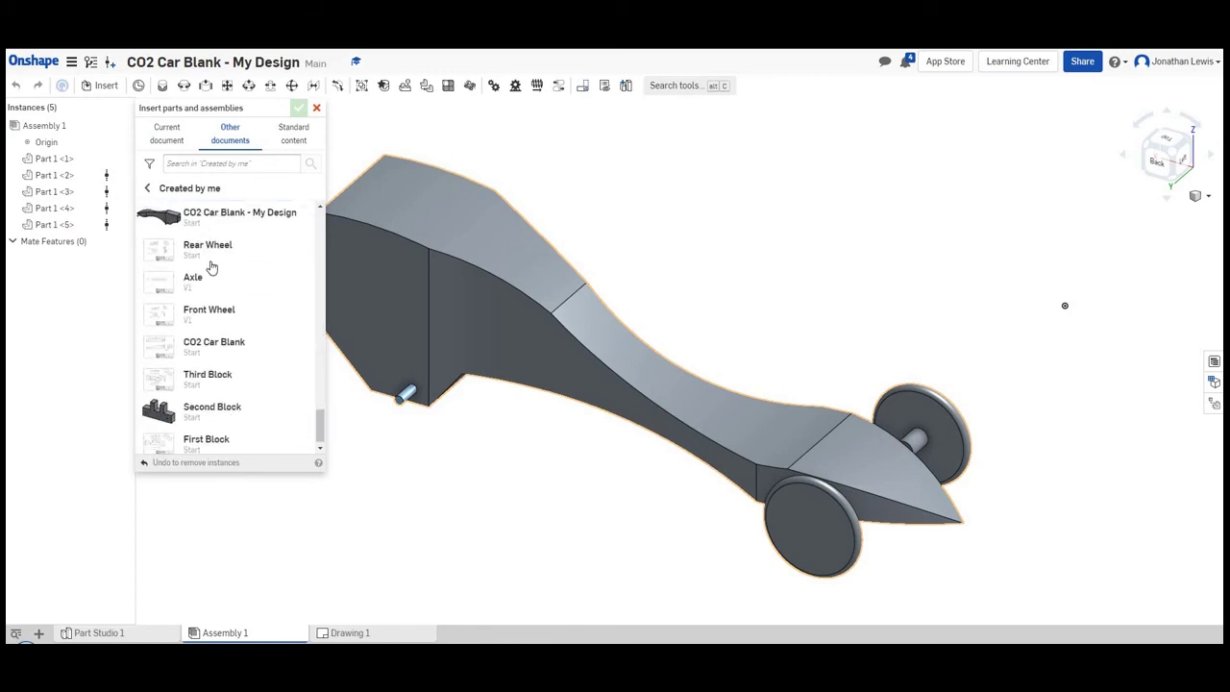
left_click(210, 243)
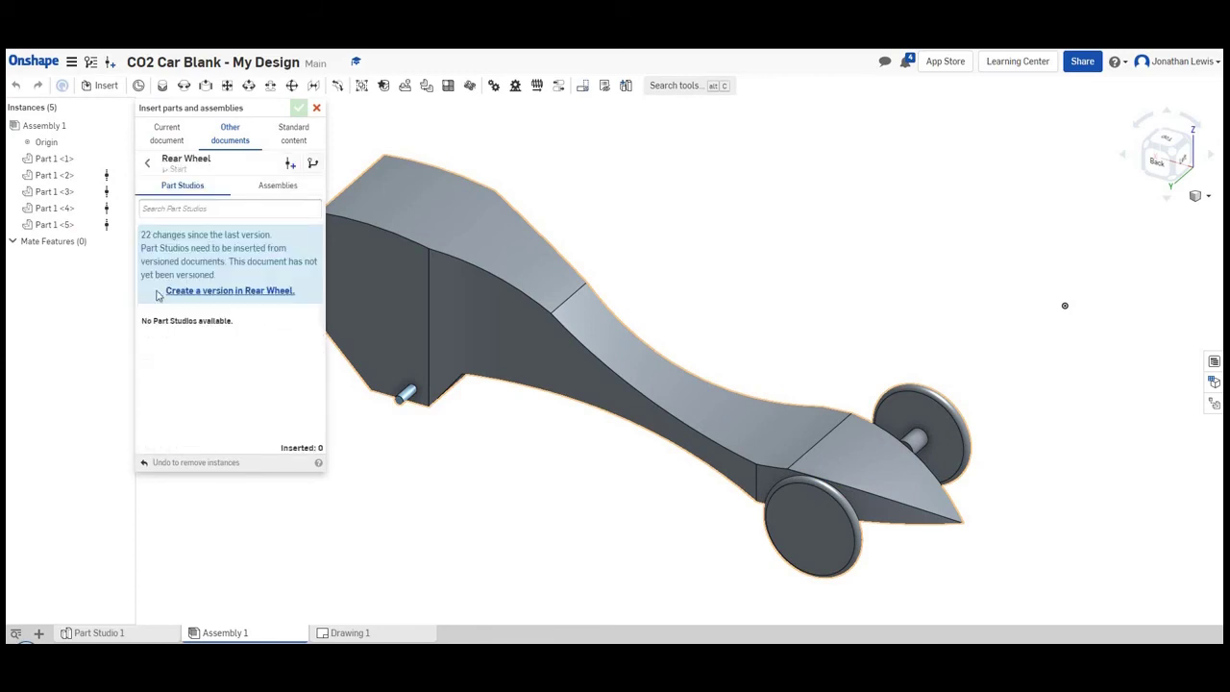
left_click(223, 290)
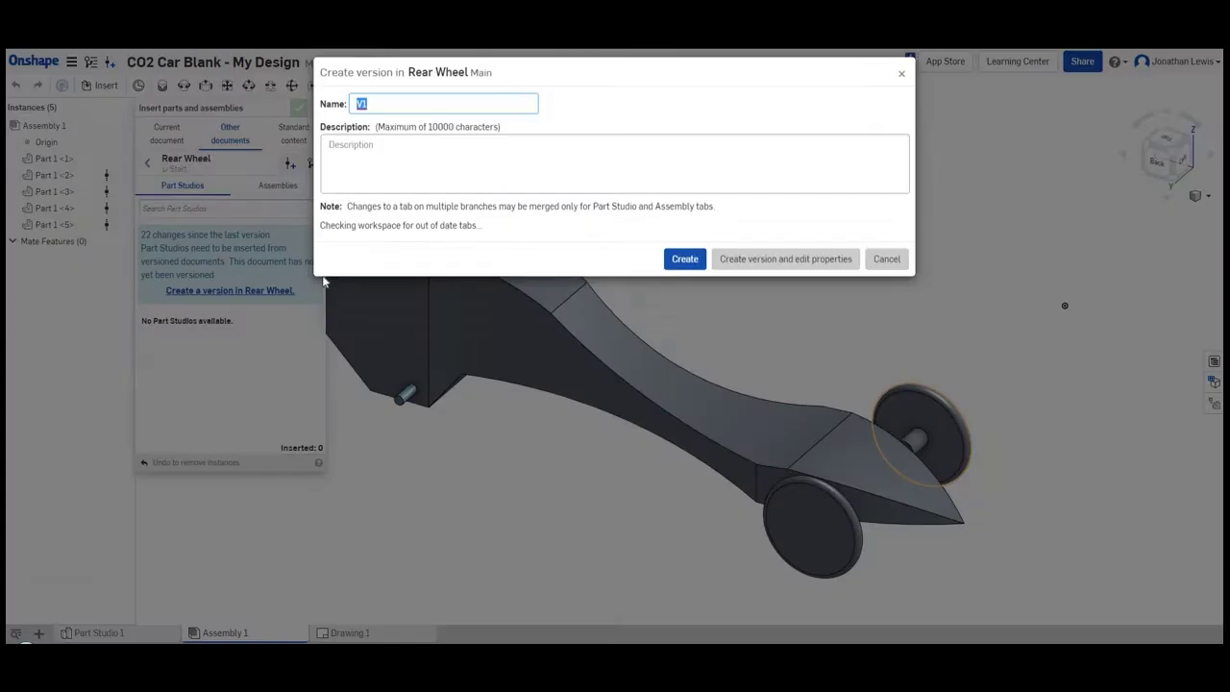
left_click(676, 255)
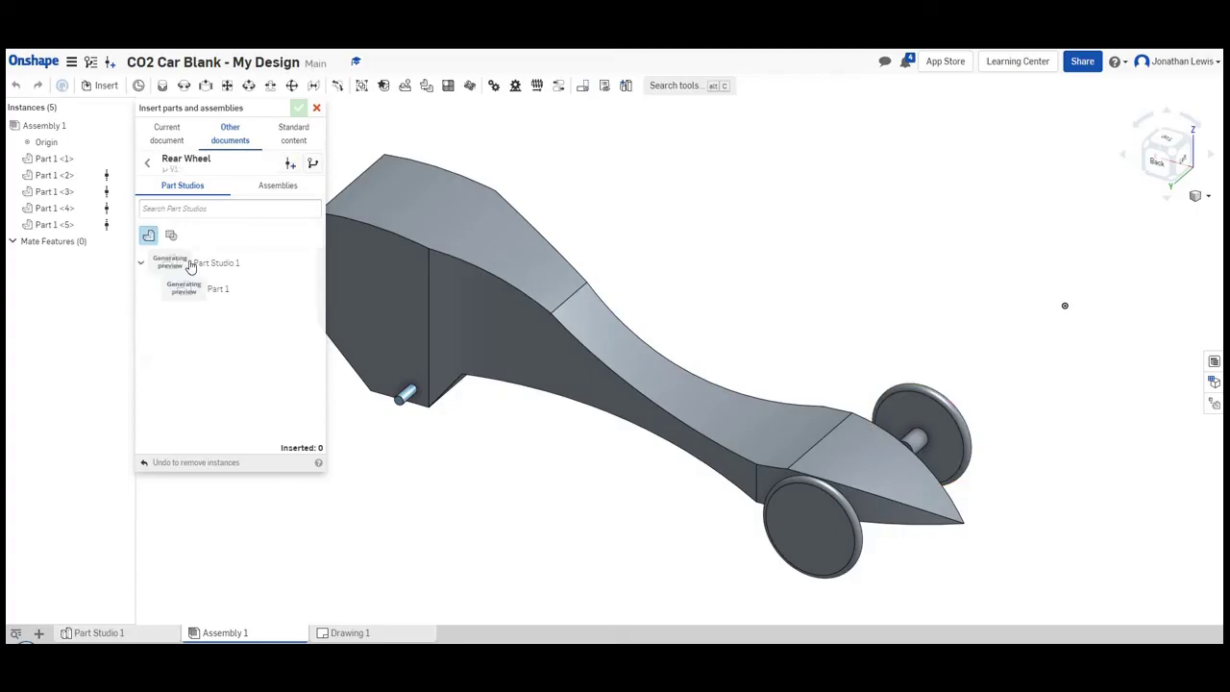
Insert two rear wheels from the Rear Wheel document, one above the car body and one below its rear, and finish inserting.
left_click_drag(187, 291, 683, 220)
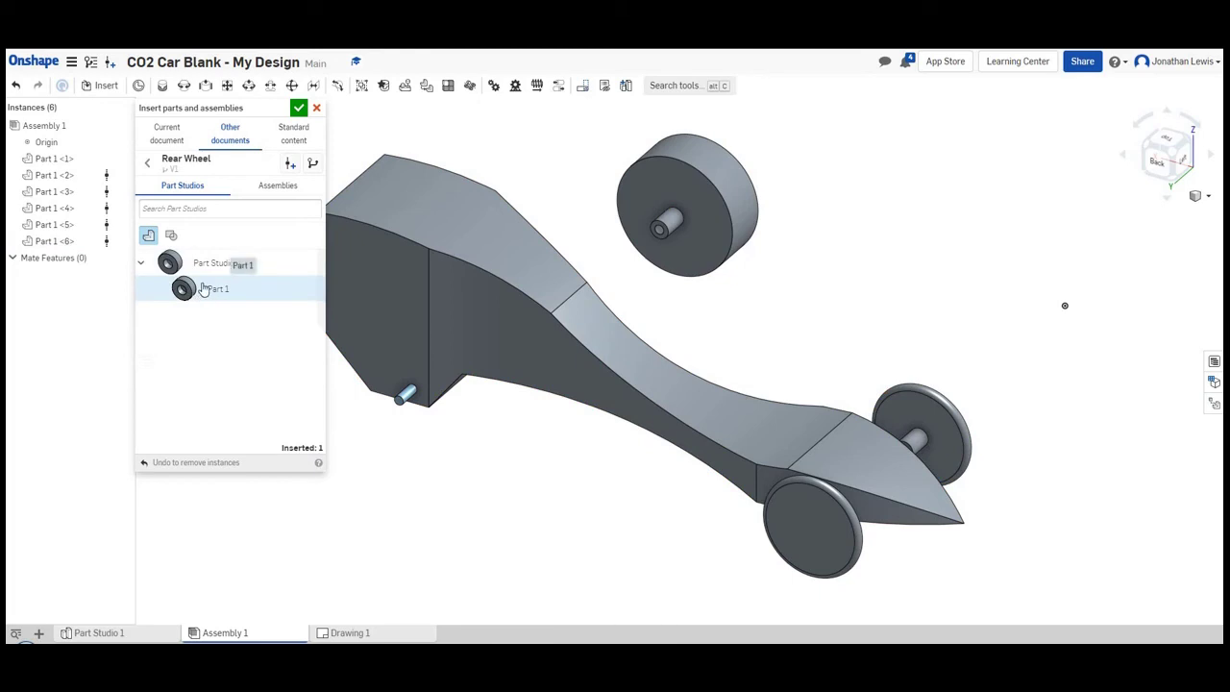
left_click_drag(321, 413, 430, 514)
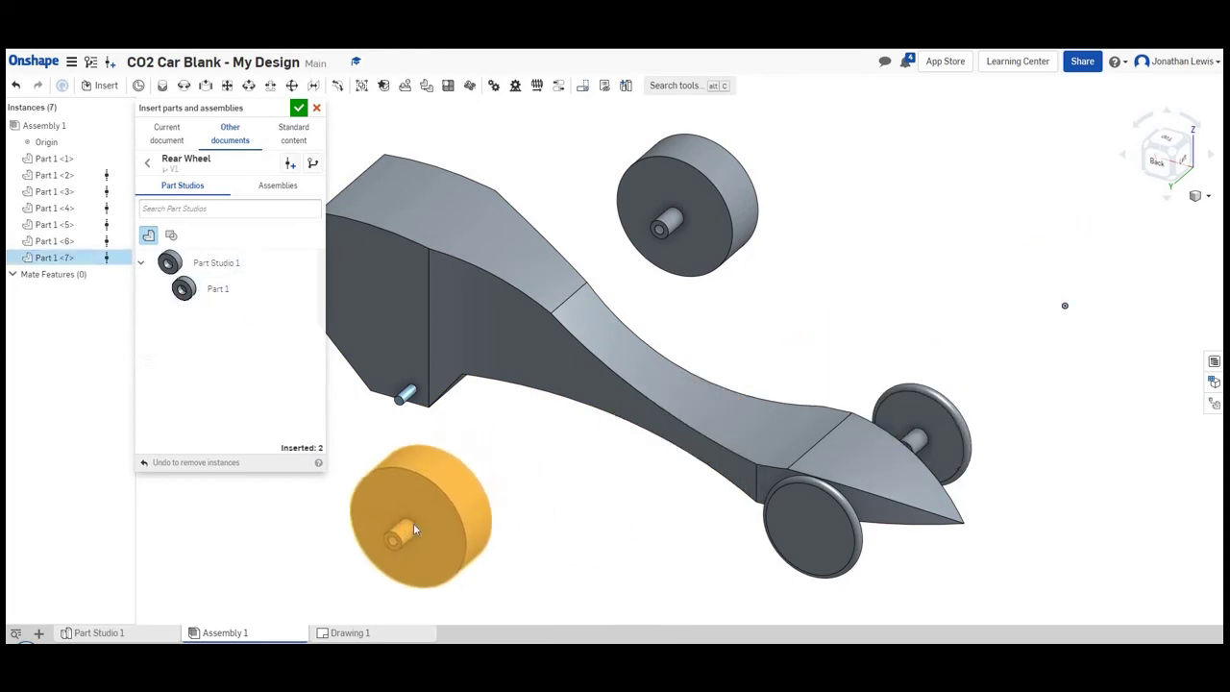
left_click(299, 110)
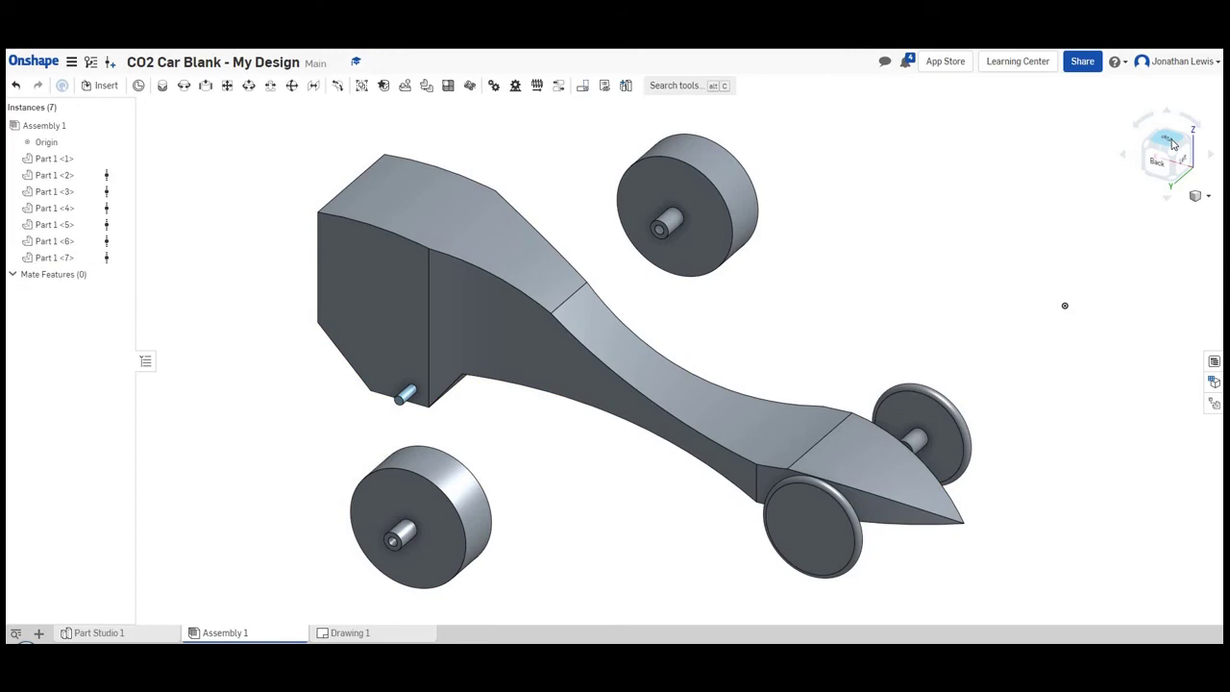
left_click(1172, 143)
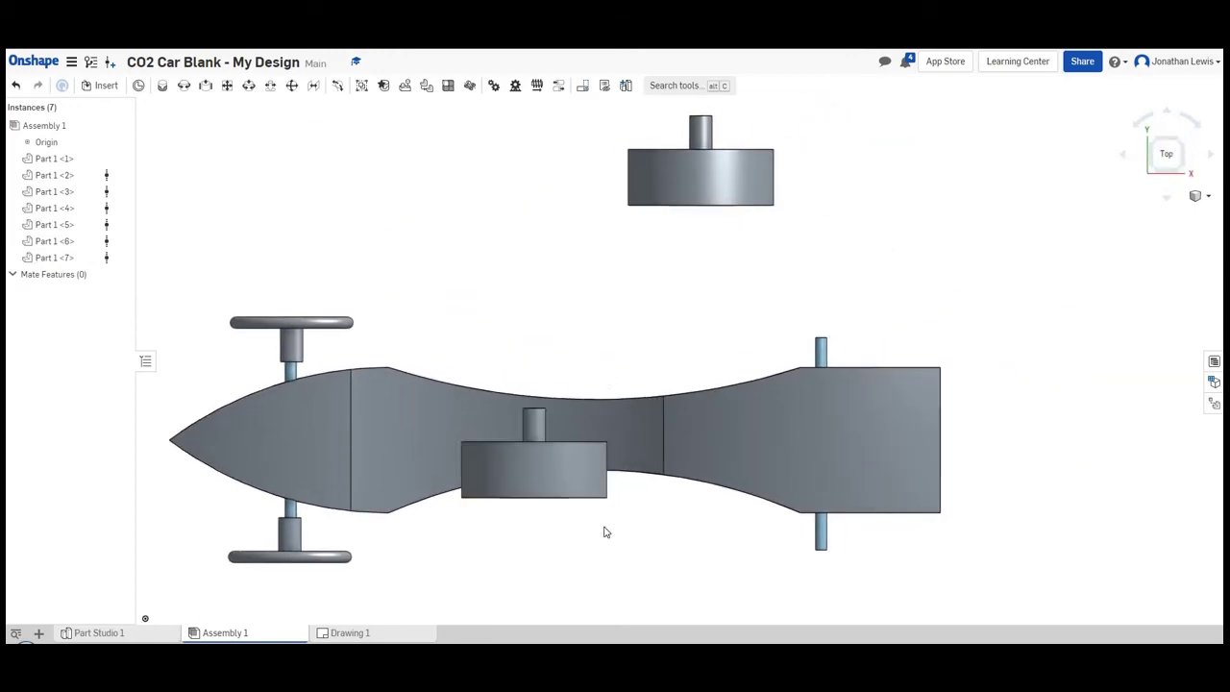
Move the lower rear wheel onto the near end of the rear axle, aligning it from the top and lowering it in front view.
left_click_drag(540, 473, 601, 530)
left_click_drag(783, 590, 822, 588)
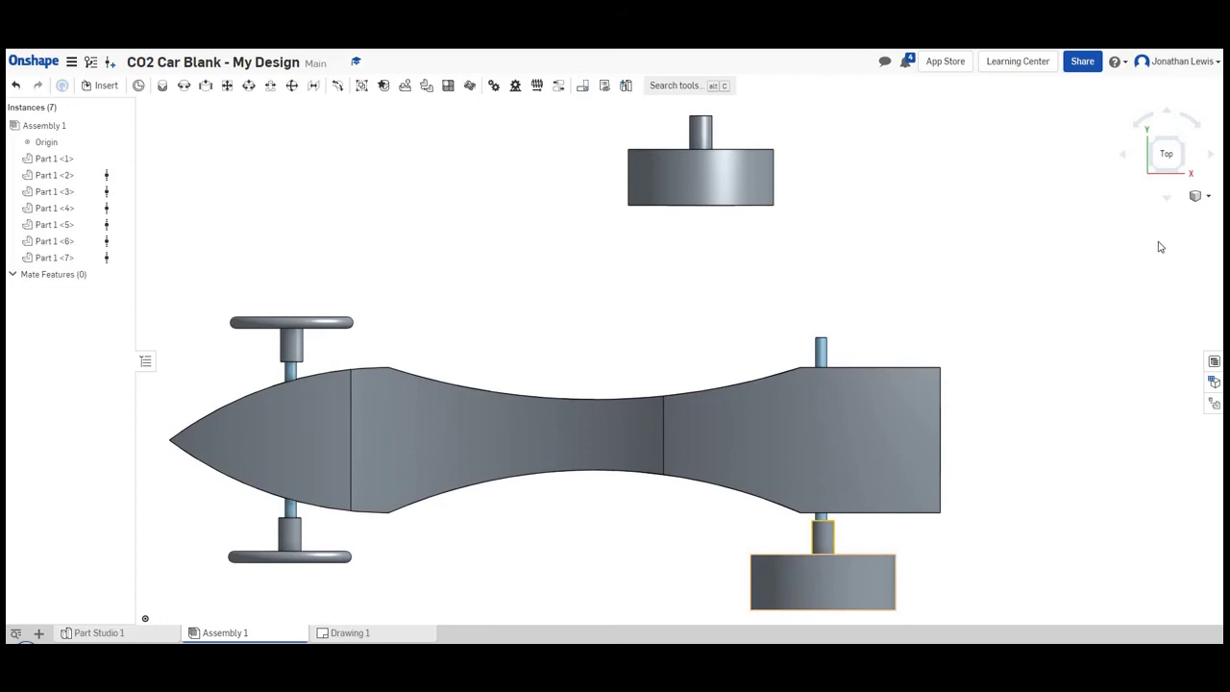
left_click(1155, 168)
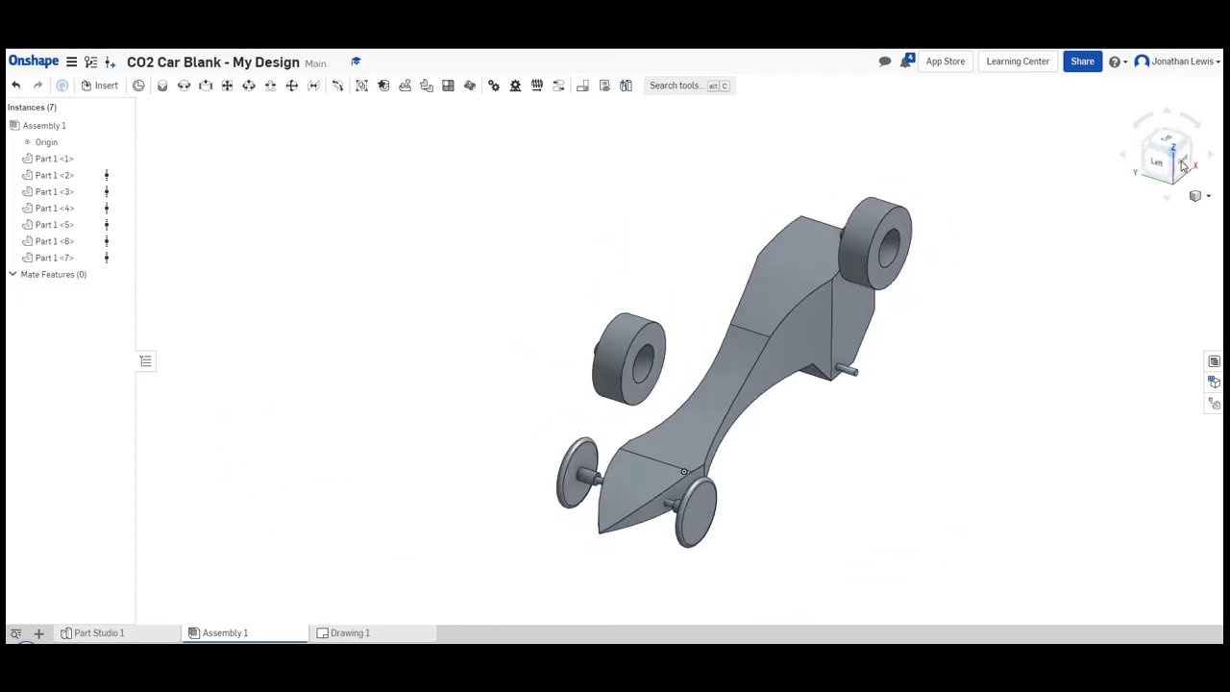
left_click(1180, 160)
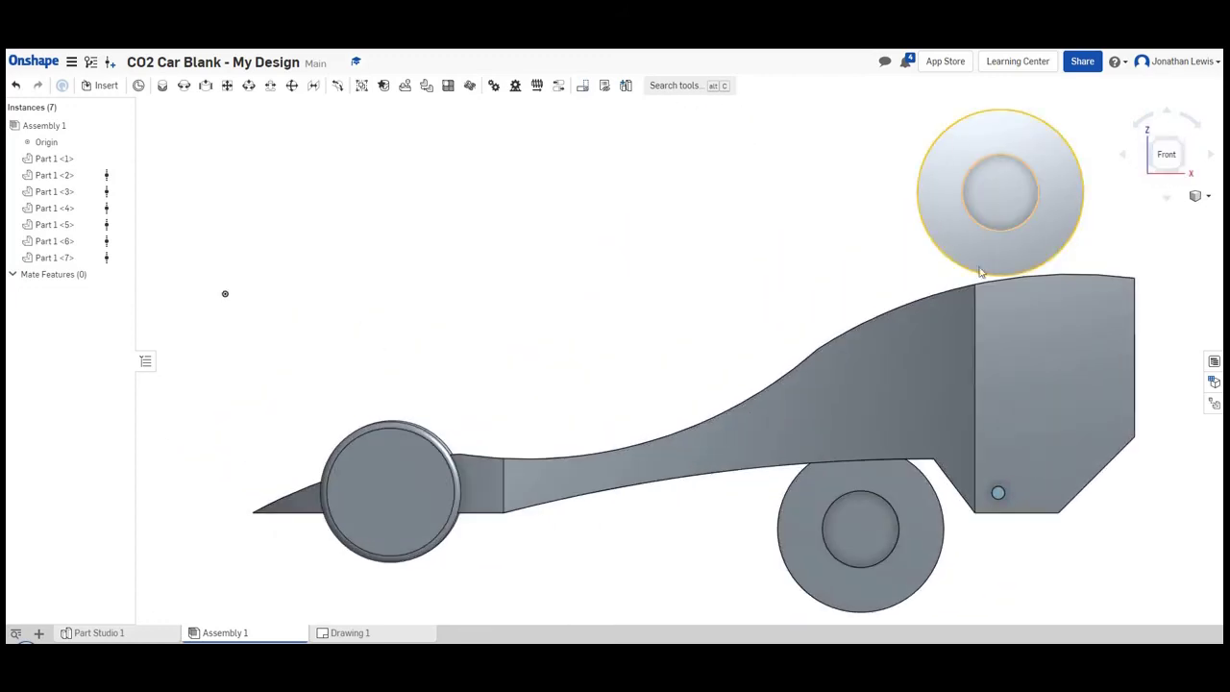
left_click_drag(980, 273, 1003, 482)
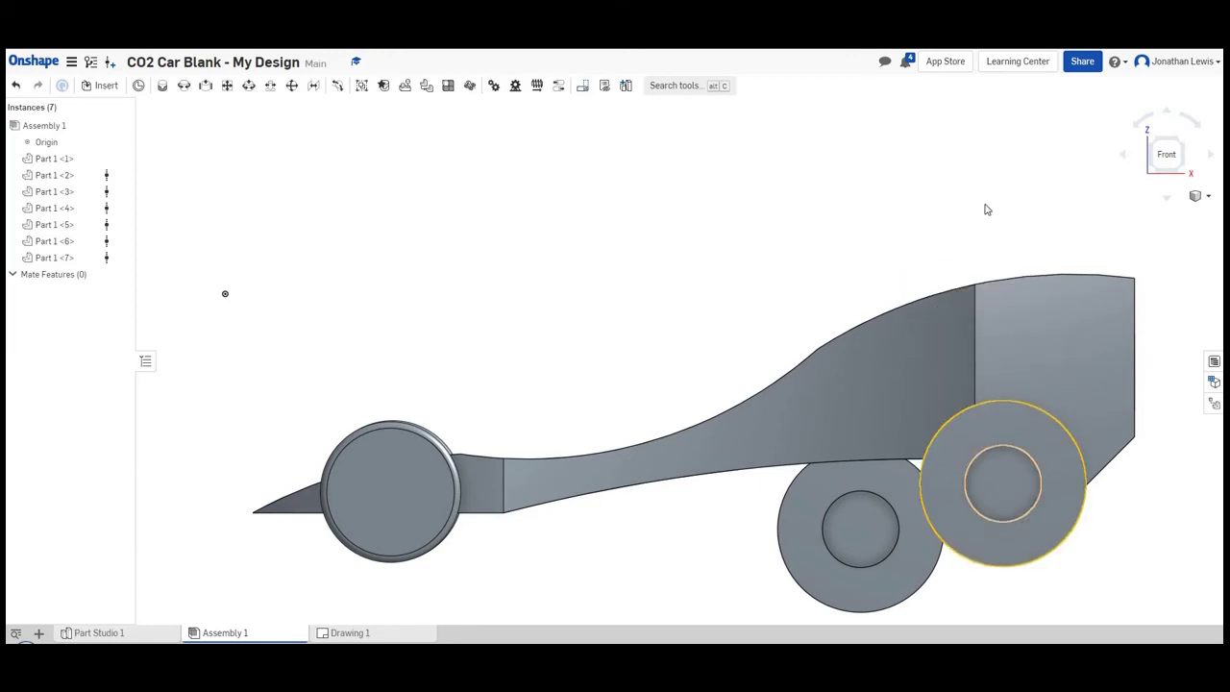
In the left view, nudge the placed rear wheel slightly so its hub lines up with the axle.
left_click(1153, 140)
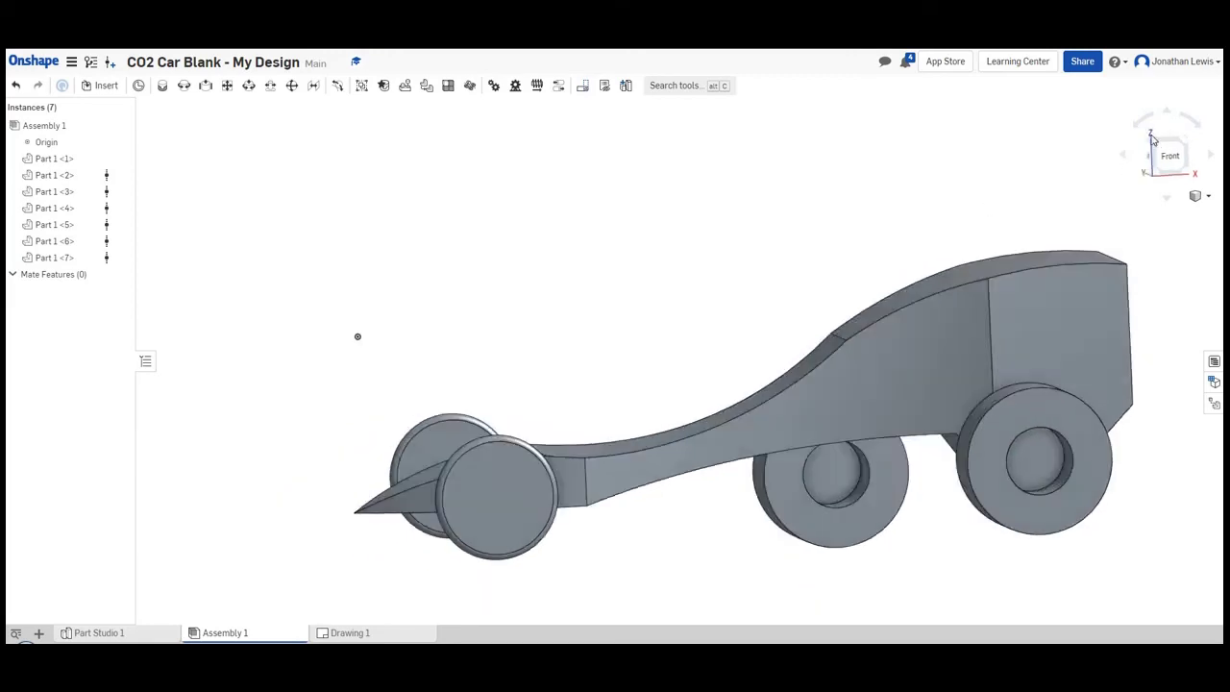
left_click(1163, 170)
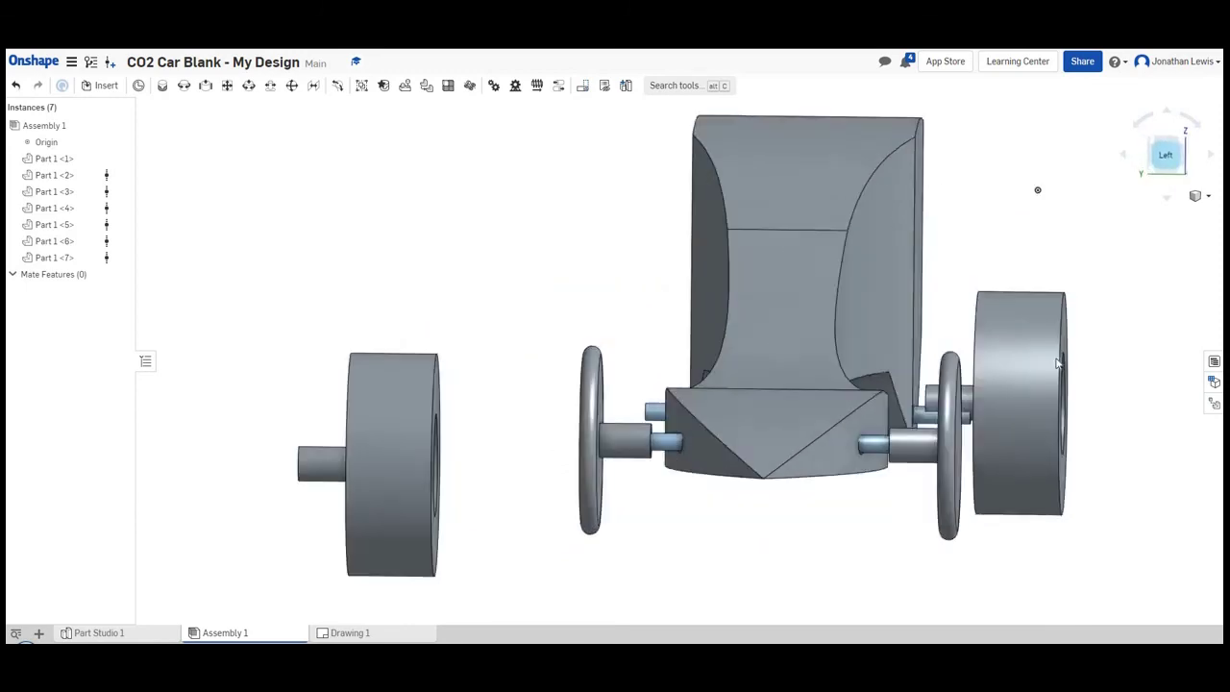
left_click_drag(1062, 379, 1055, 384)
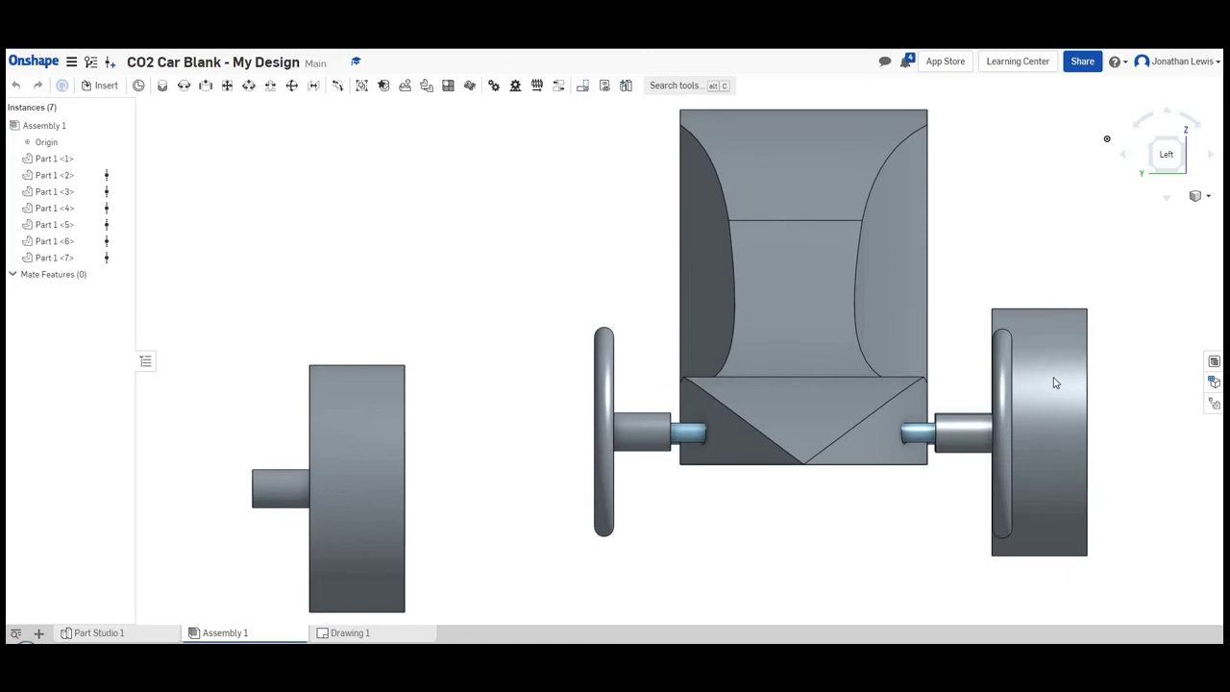
Rotate the other rear wheel 180 degrees to face the body and move it over the rear axle, about 1.49 in toward the body.
left_click(1135, 149)
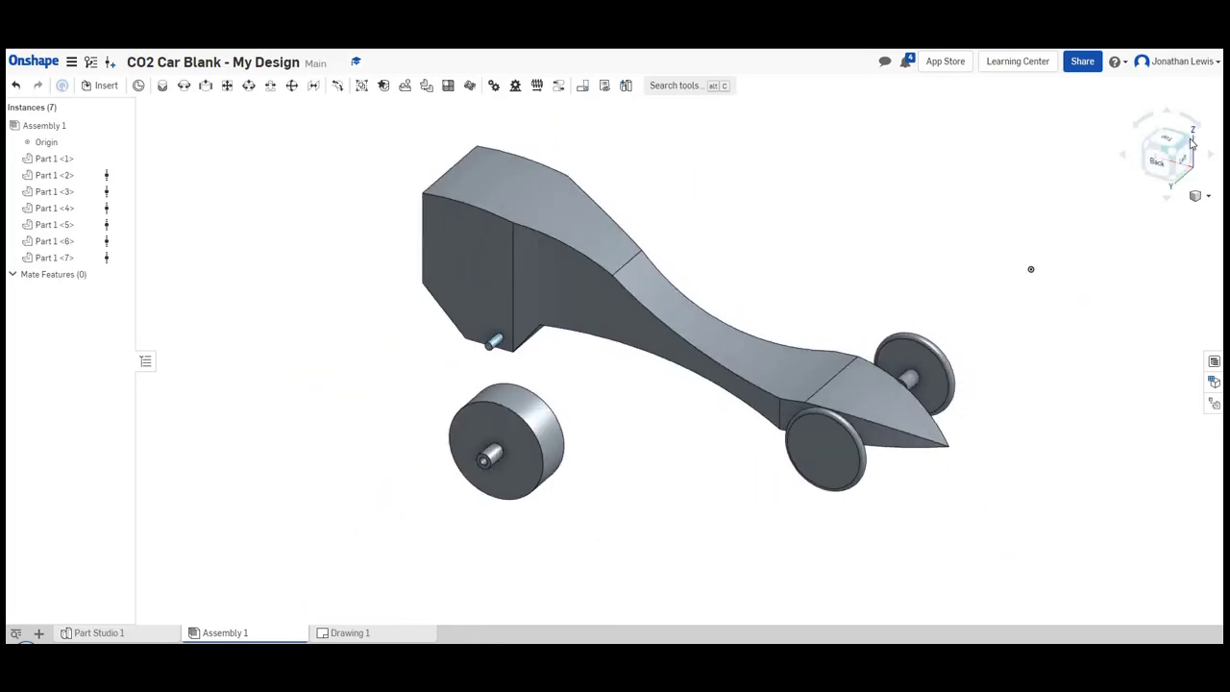
left_click(1183, 149)
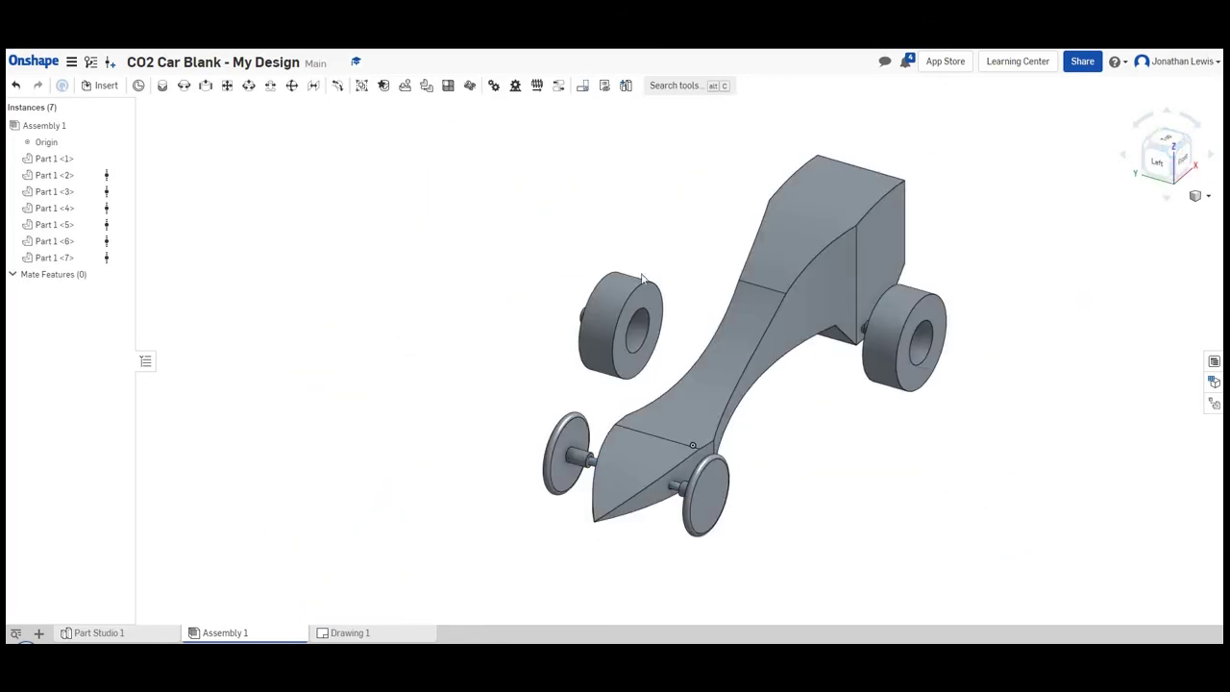
left_click(1169, 141)
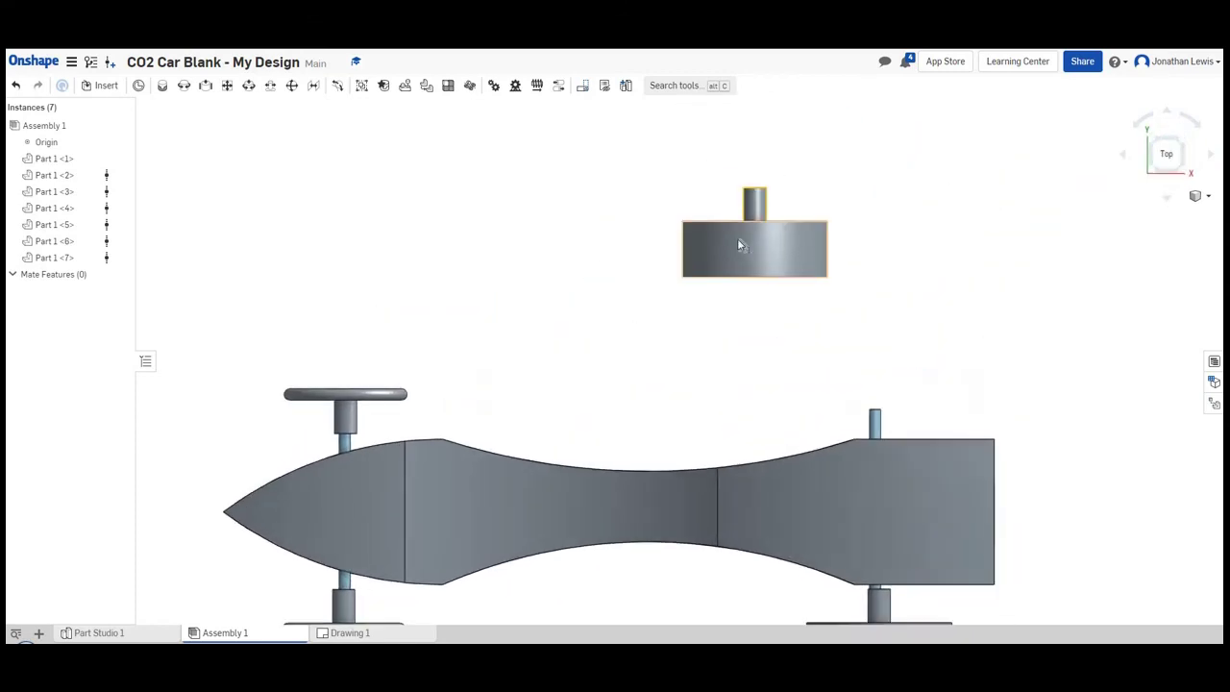
left_click(739, 240)
left_click_drag(807, 241, 590, 248)
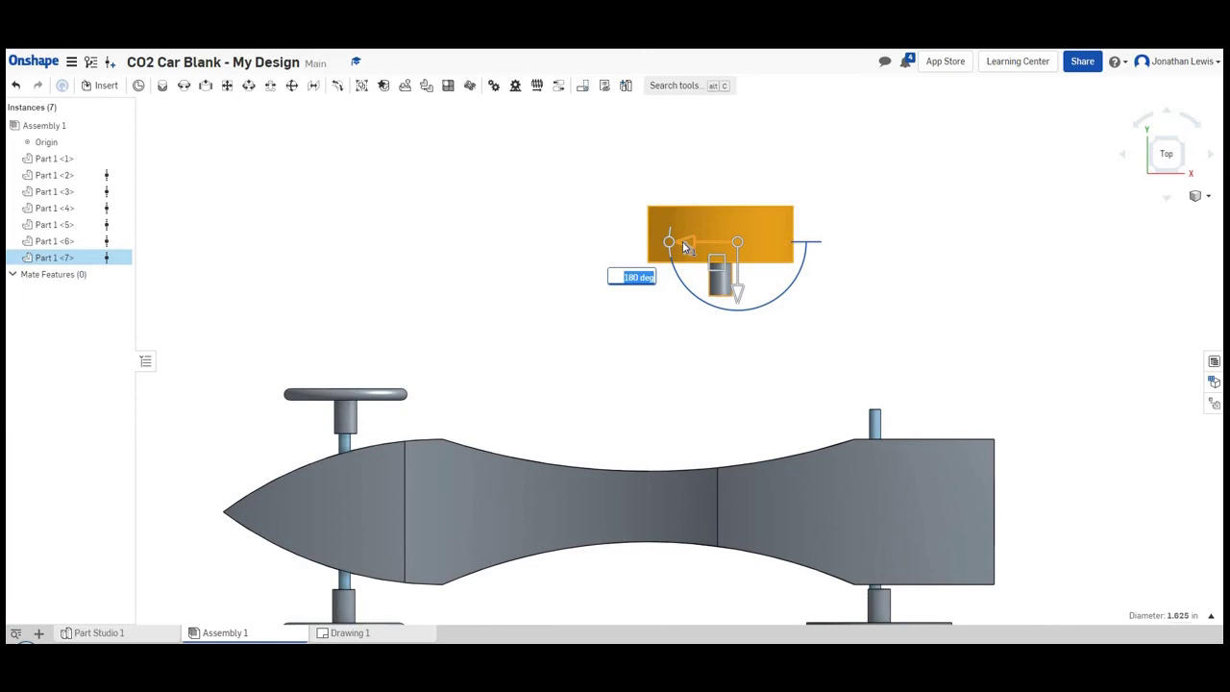
left_click(724, 233)
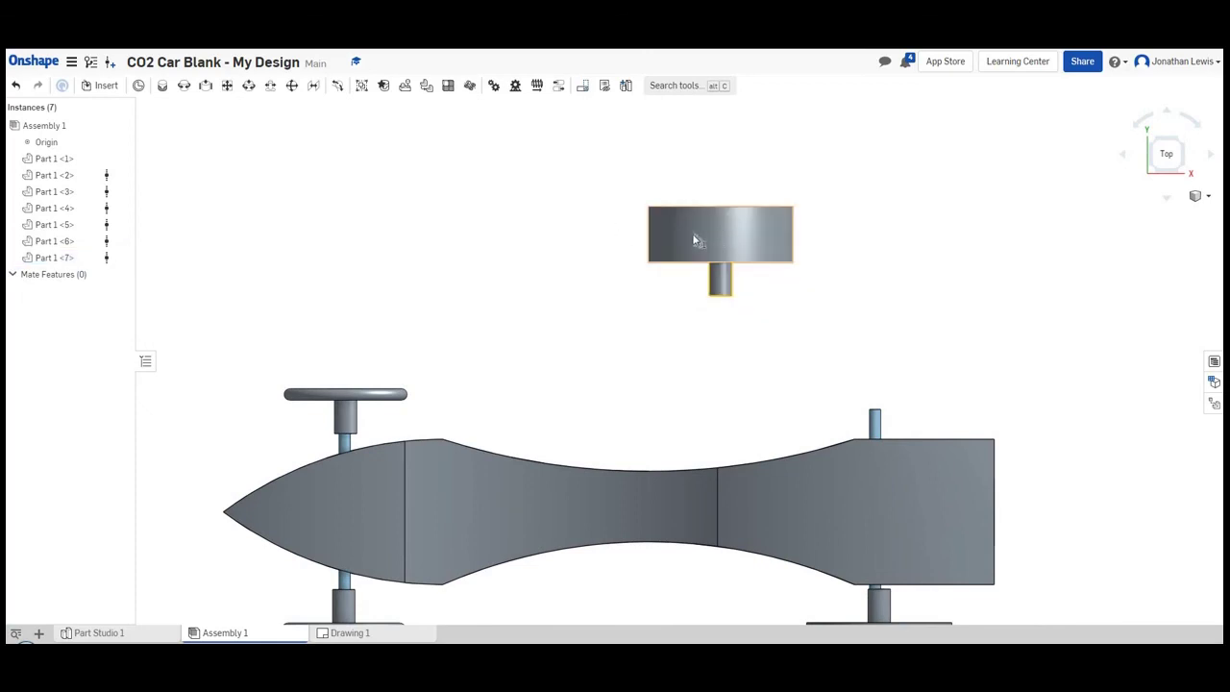
left_click(696, 239)
left_click_drag(675, 229, 911, 415)
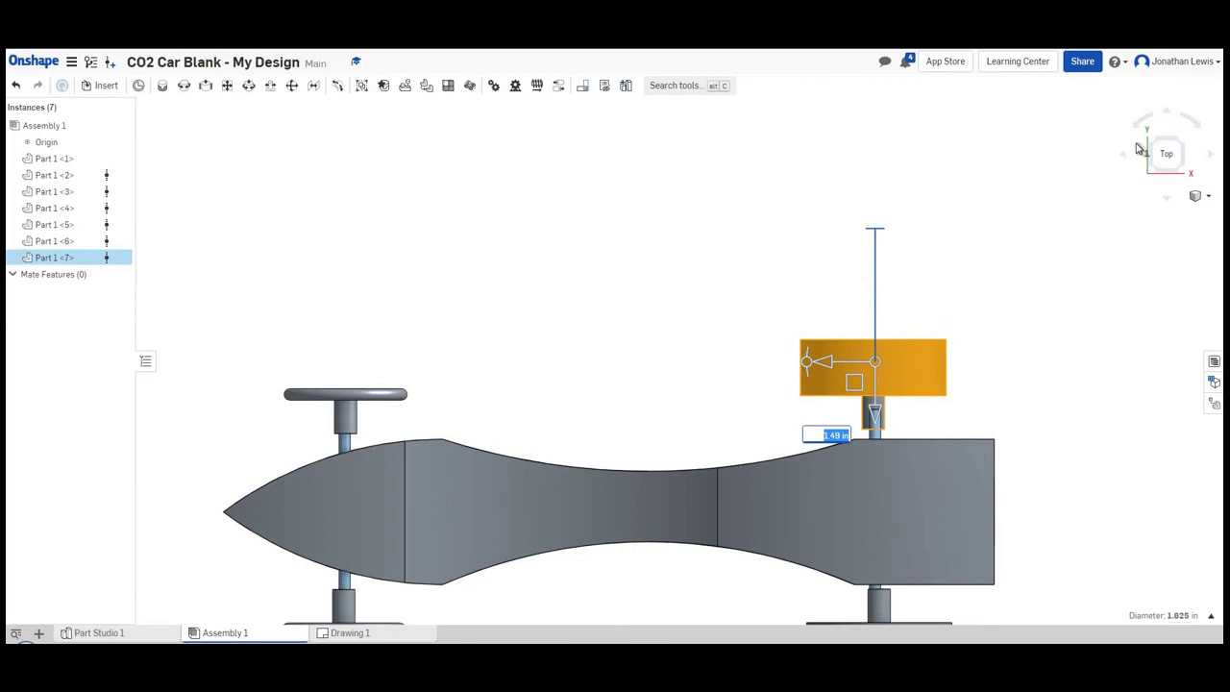
In the right view, raise the flipped rear wheel about 0.37 in and slide it about 0.05 in inward along the axle.
left_click(1153, 146)
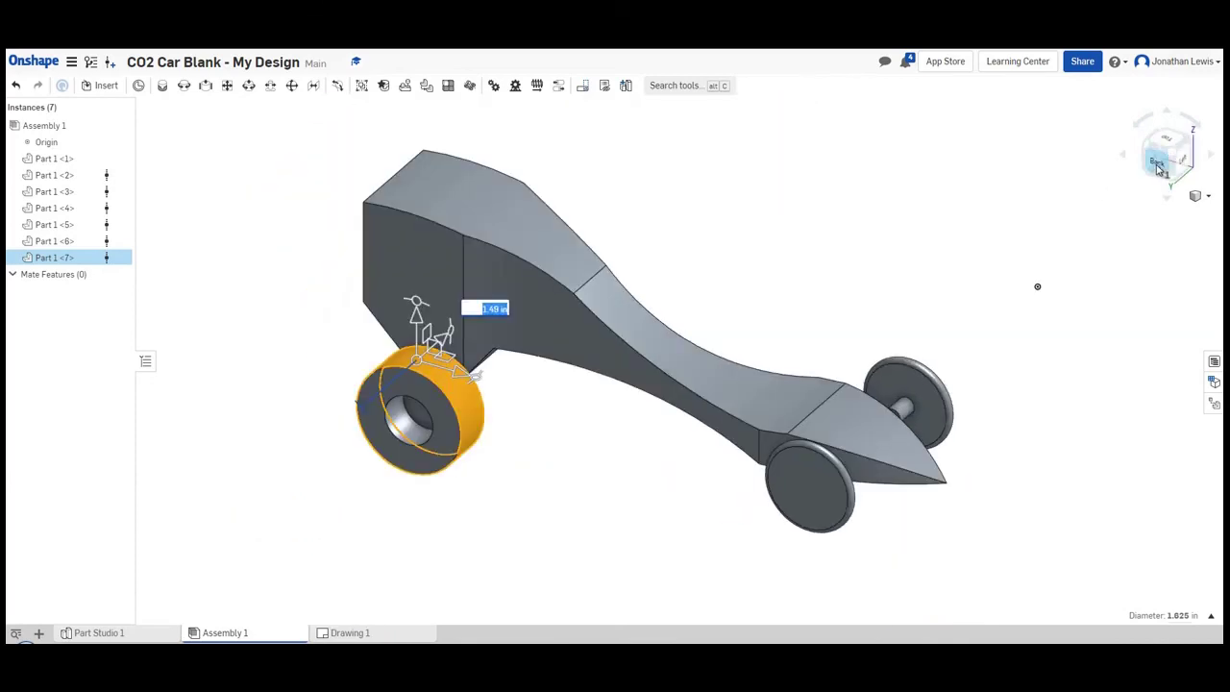
left_click(1158, 164)
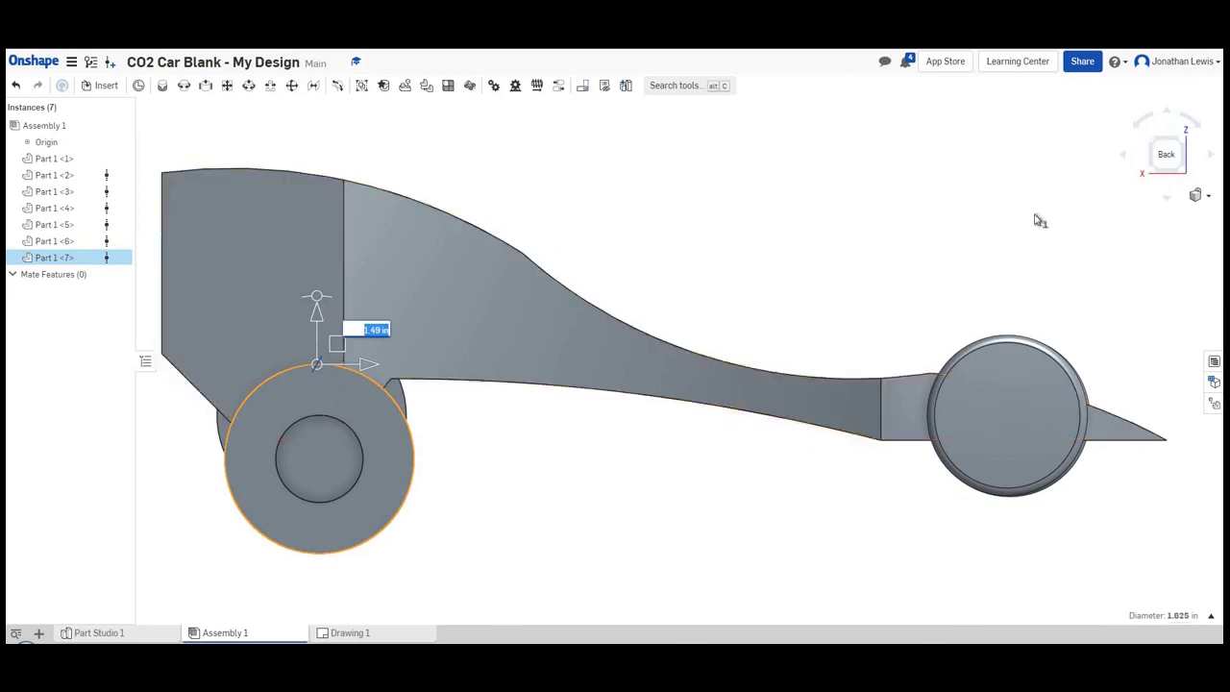
left_click(1155, 144)
left_click(1164, 166)
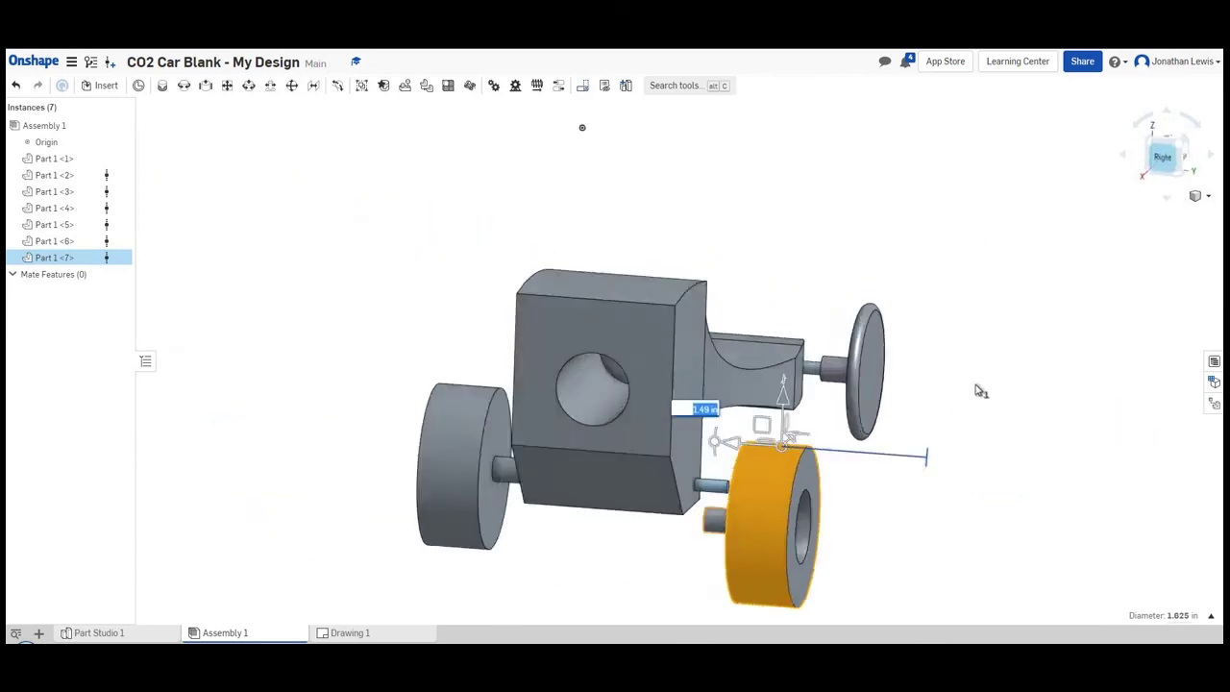
left_click(945, 308)
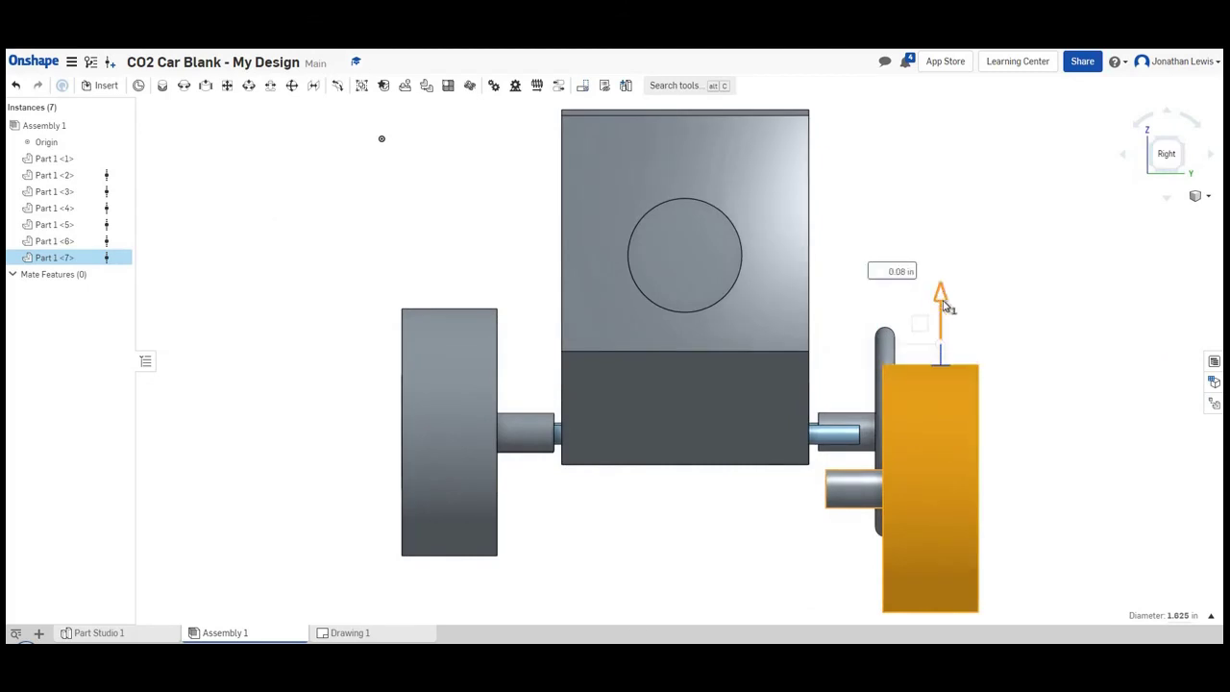
left_click_drag(944, 294, 939, 266)
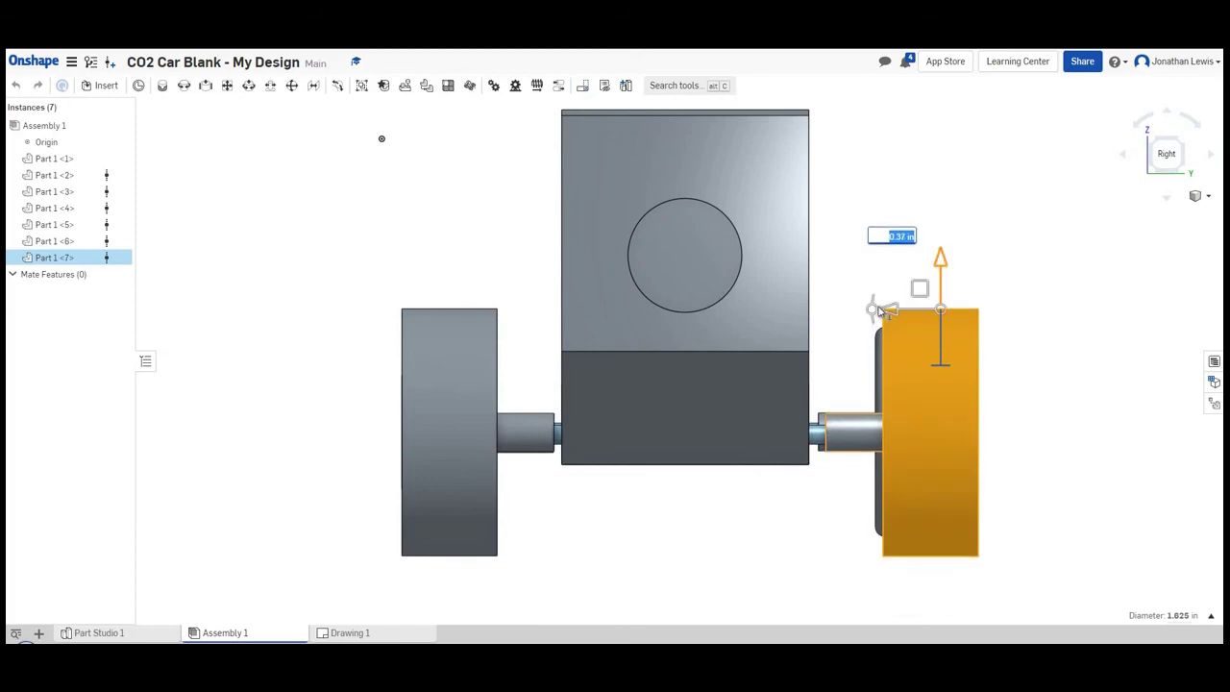
left_click_drag(887, 309, 888, 312)
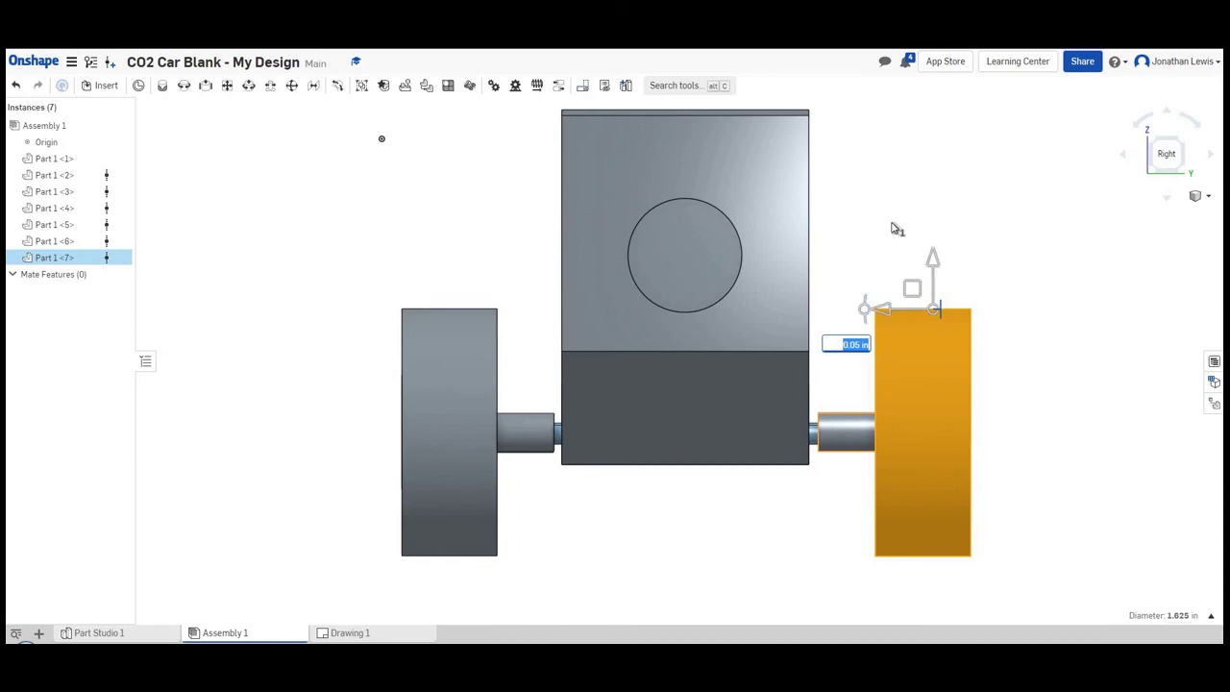
left_click(893, 228)
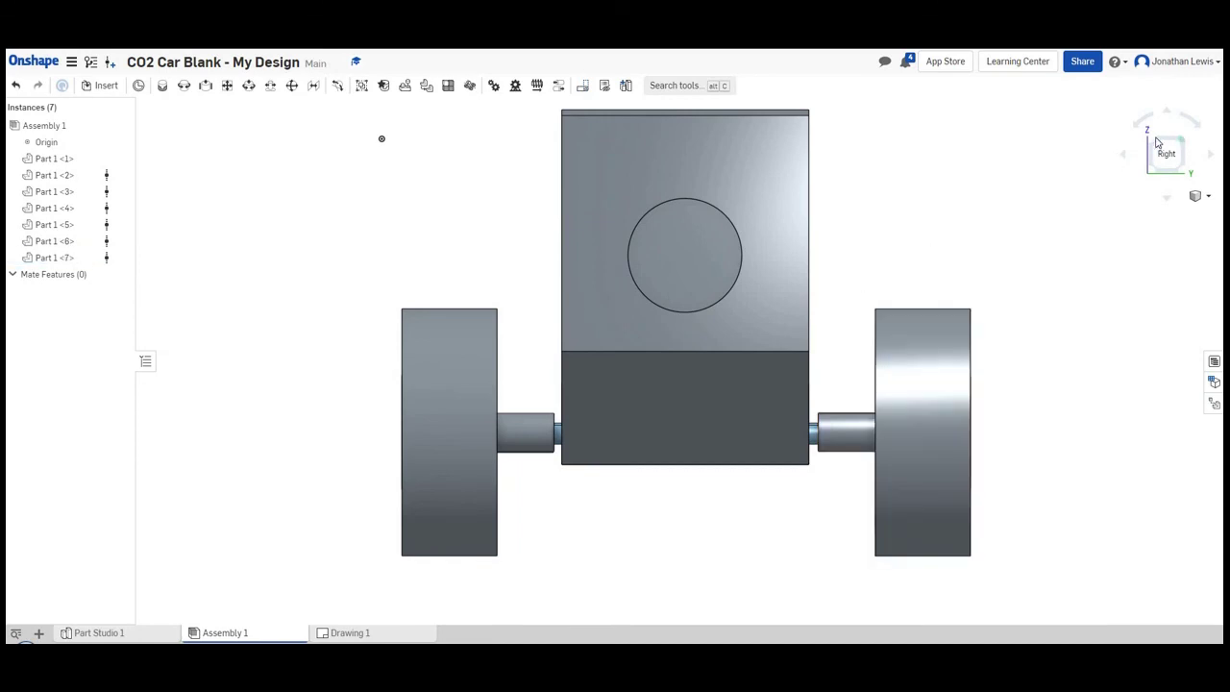
Select the car body instance Part 1 <1> and open its list of instance commands.
right_click_drag(834, 181, 777, 260)
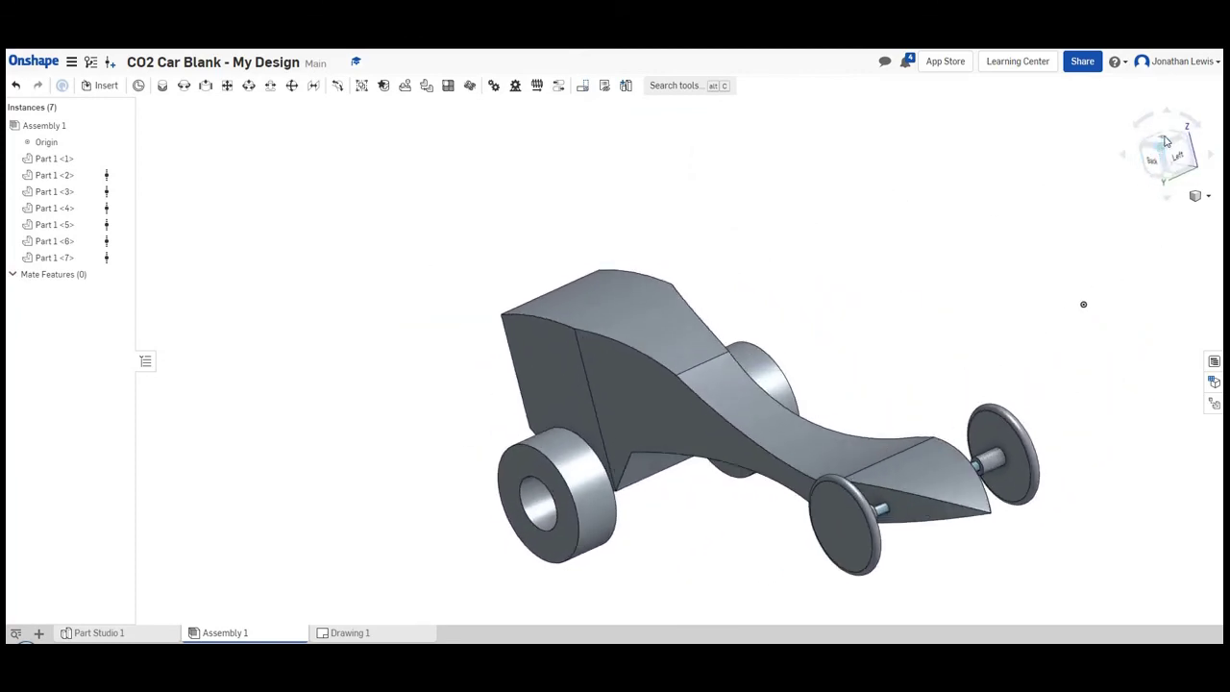
left_click(1166, 141)
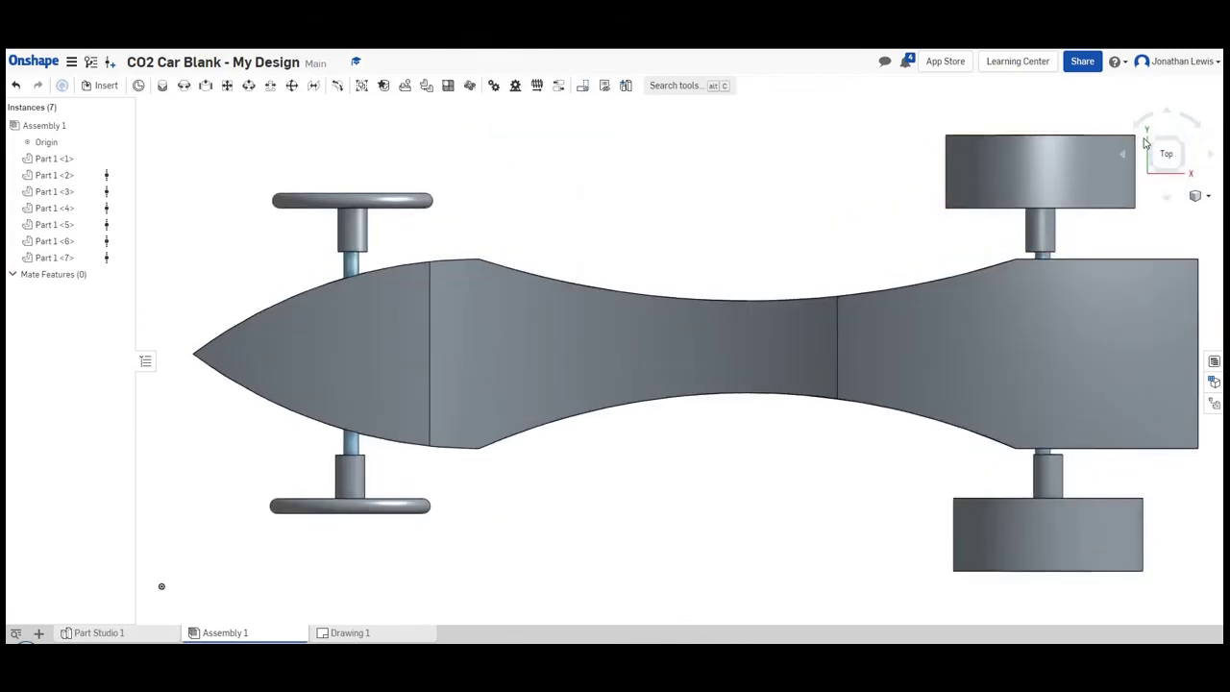
left_click(1152, 142)
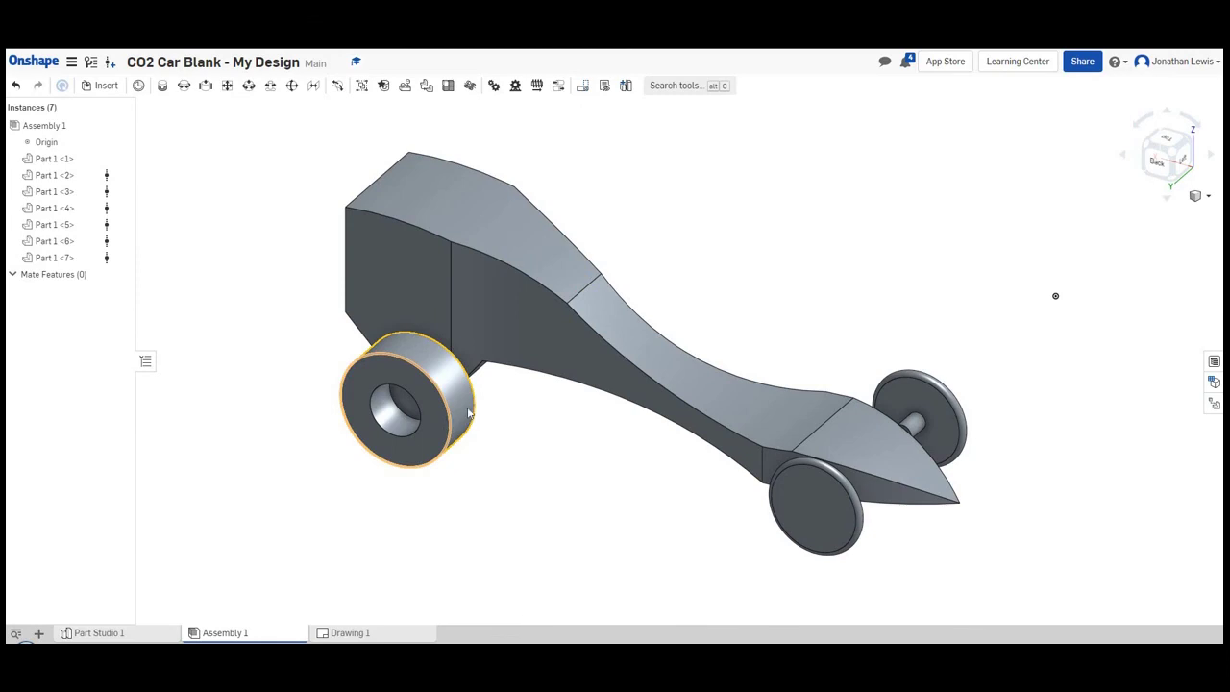
left_click(53, 159)
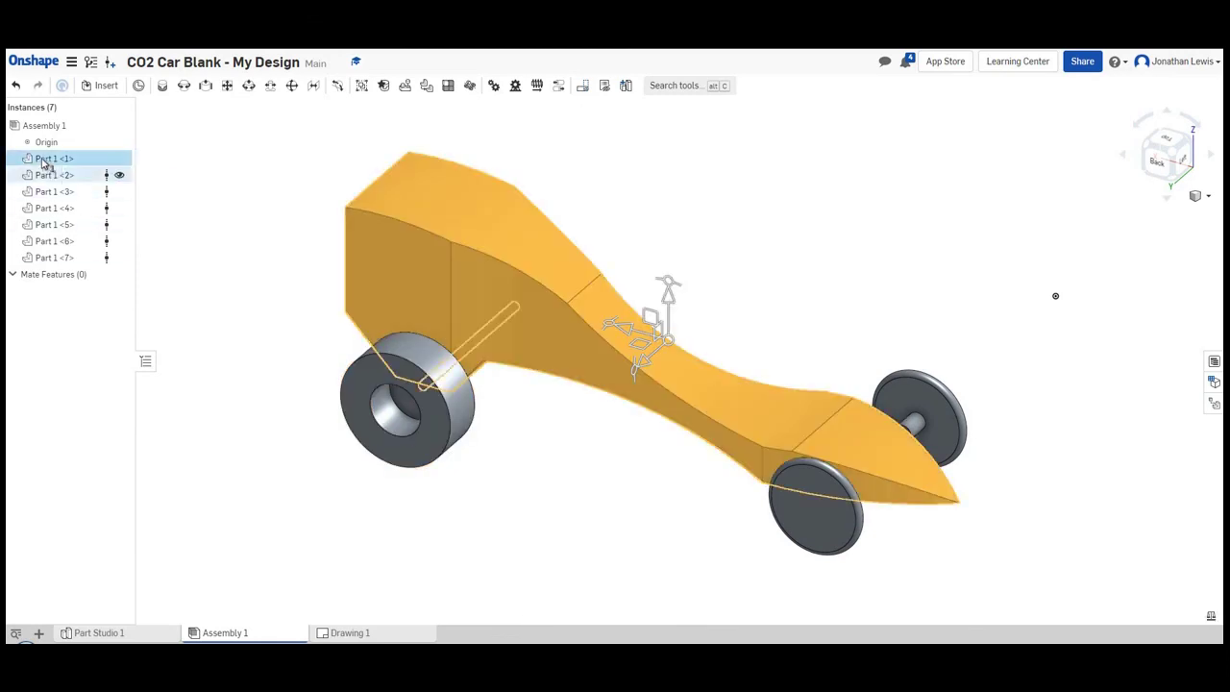
right_click(42, 162)
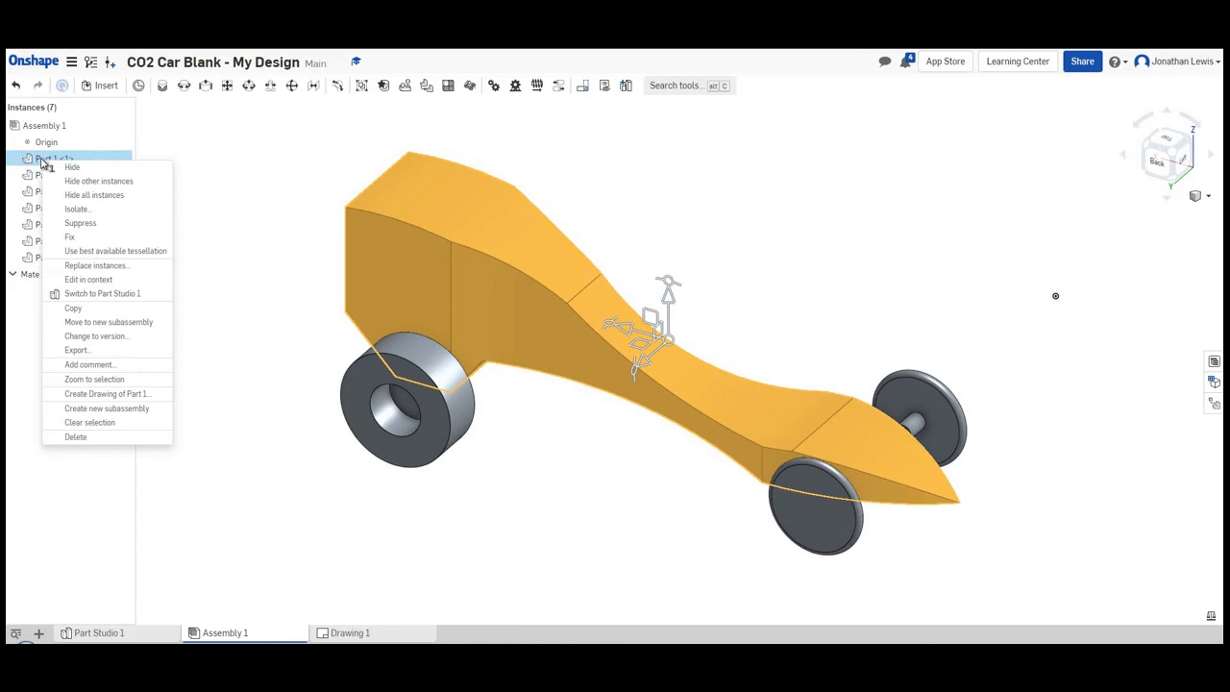